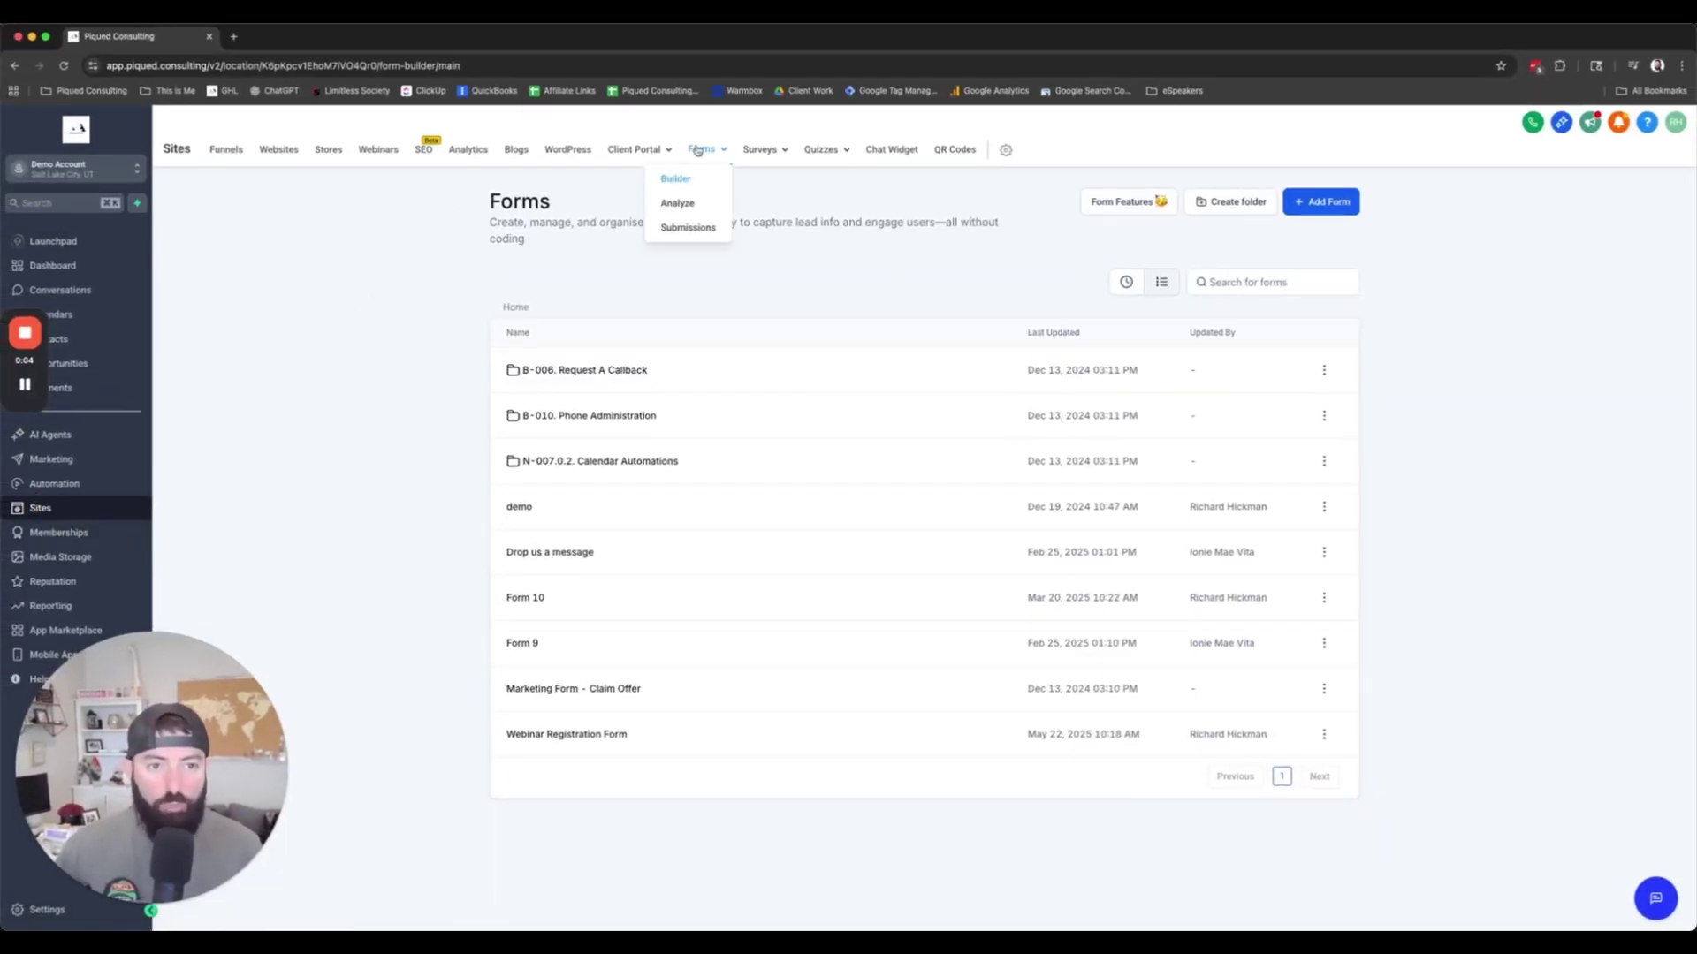
Step: Create a new blank form from scratch and make the Last Name field required
left_click(1316, 213)
left_click(1023, 659)
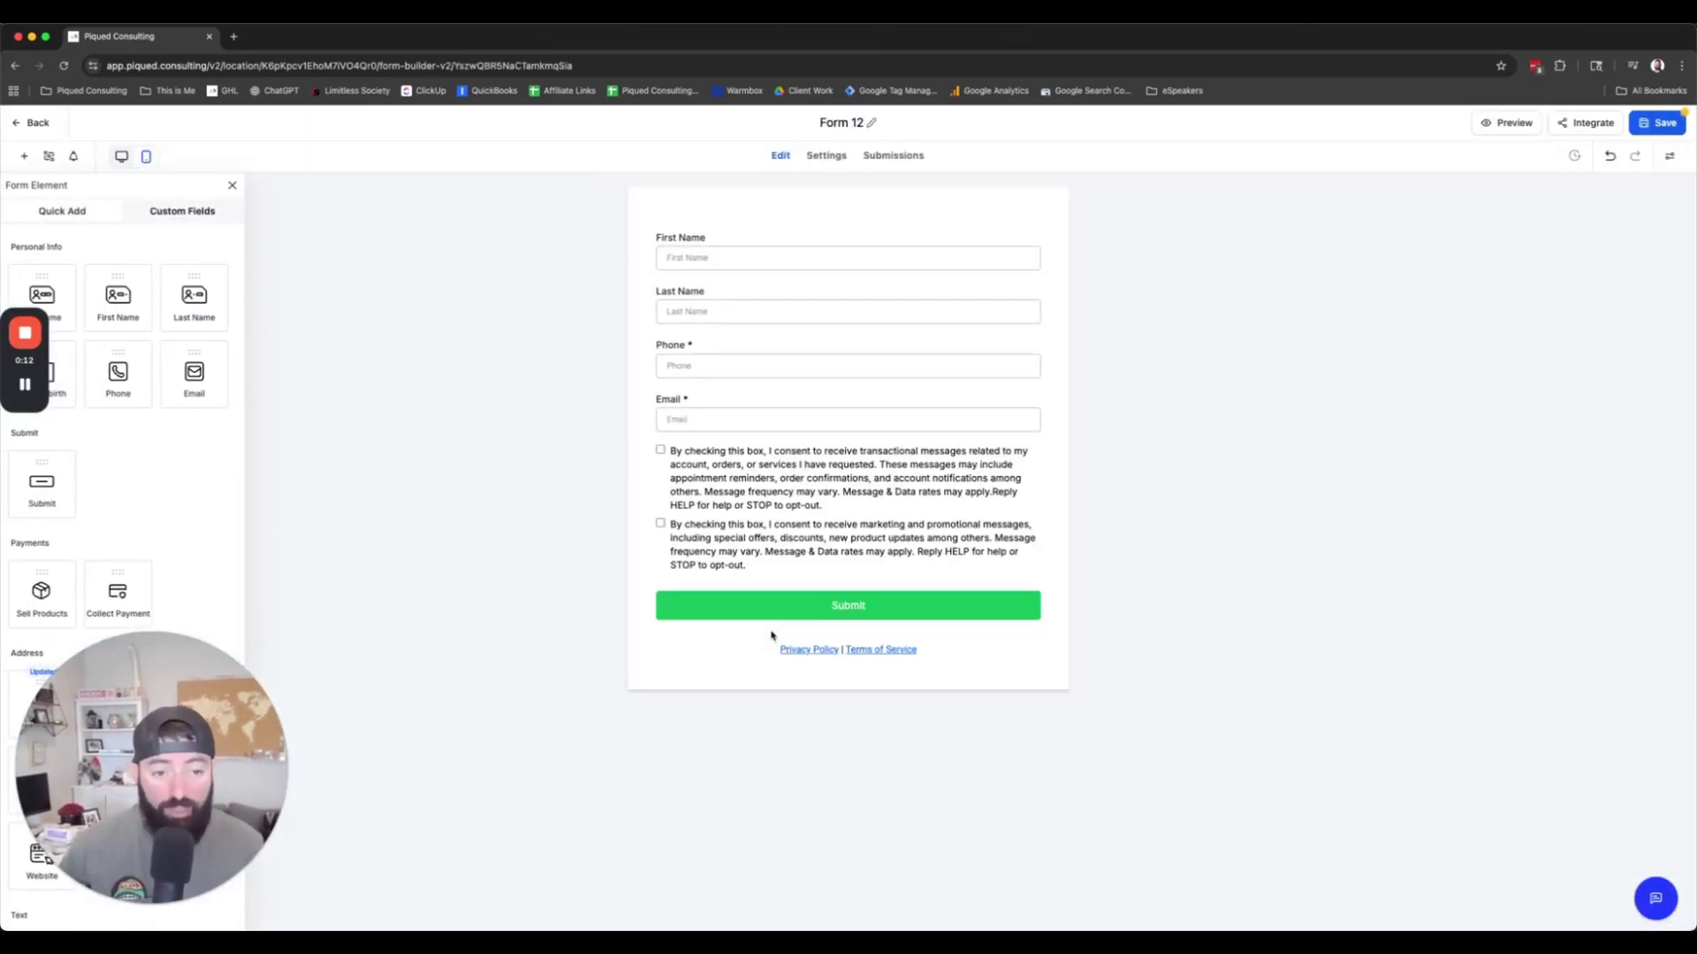
left_click(744, 235)
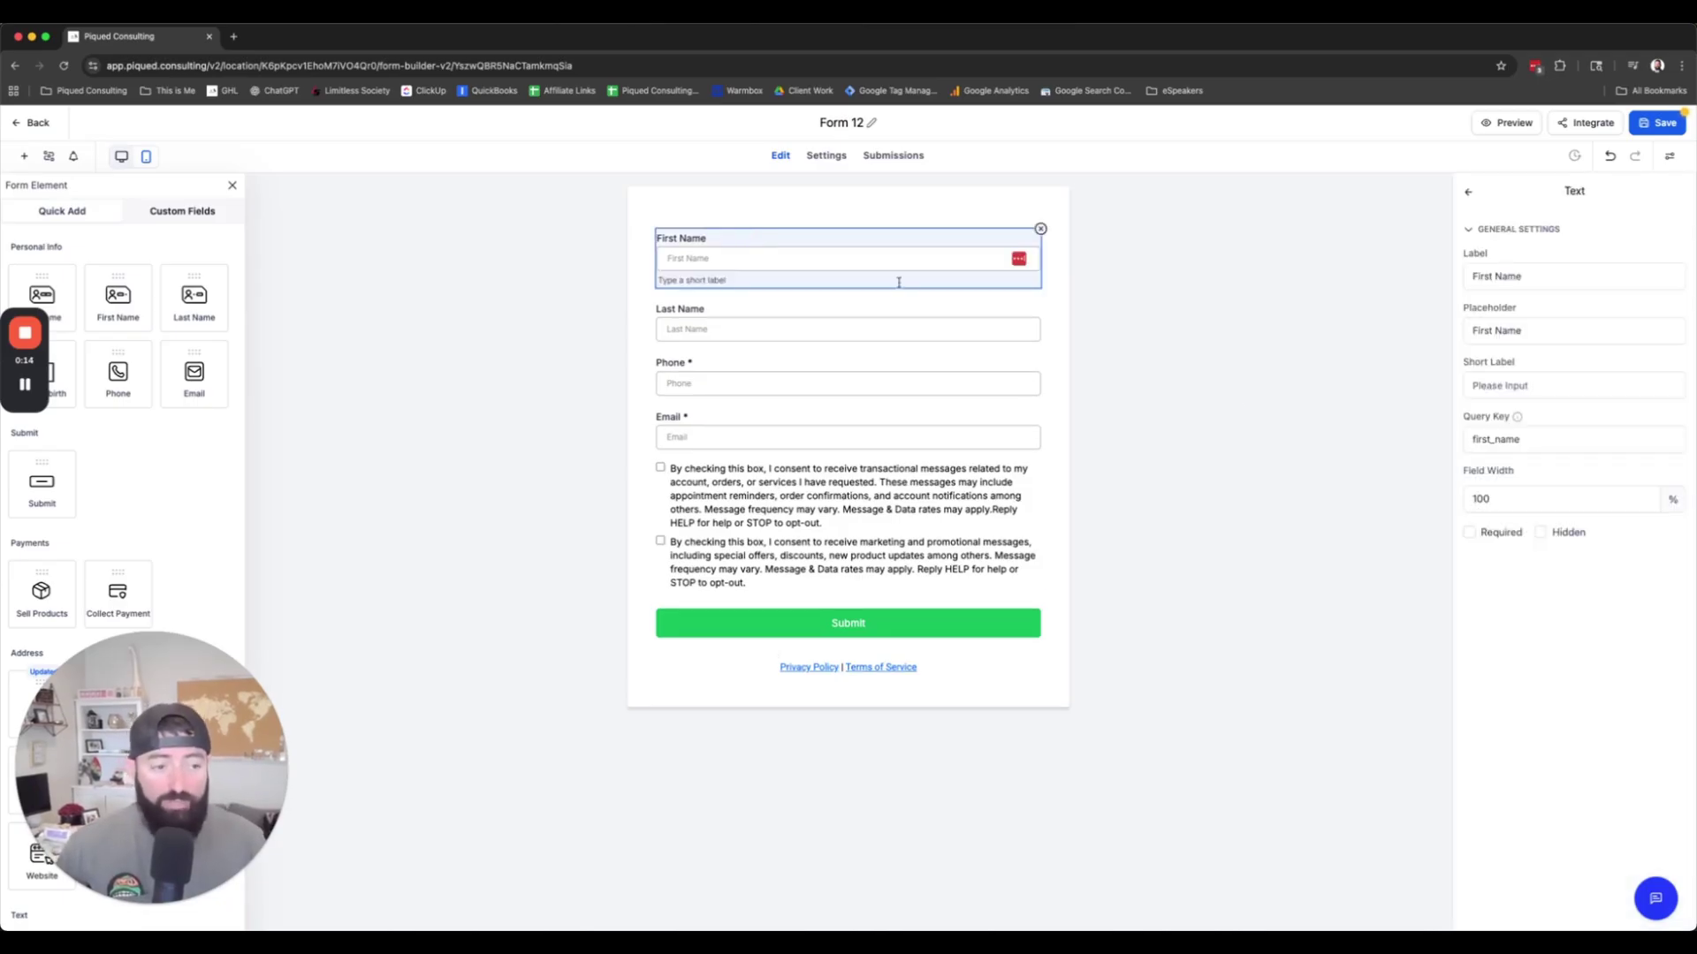
left_click(767, 315)
left_click(1468, 532)
Step: Review the Phone, Email and consent checkbox blocks of the form
left_click(761, 380)
left_click(758, 408)
left_click(797, 477)
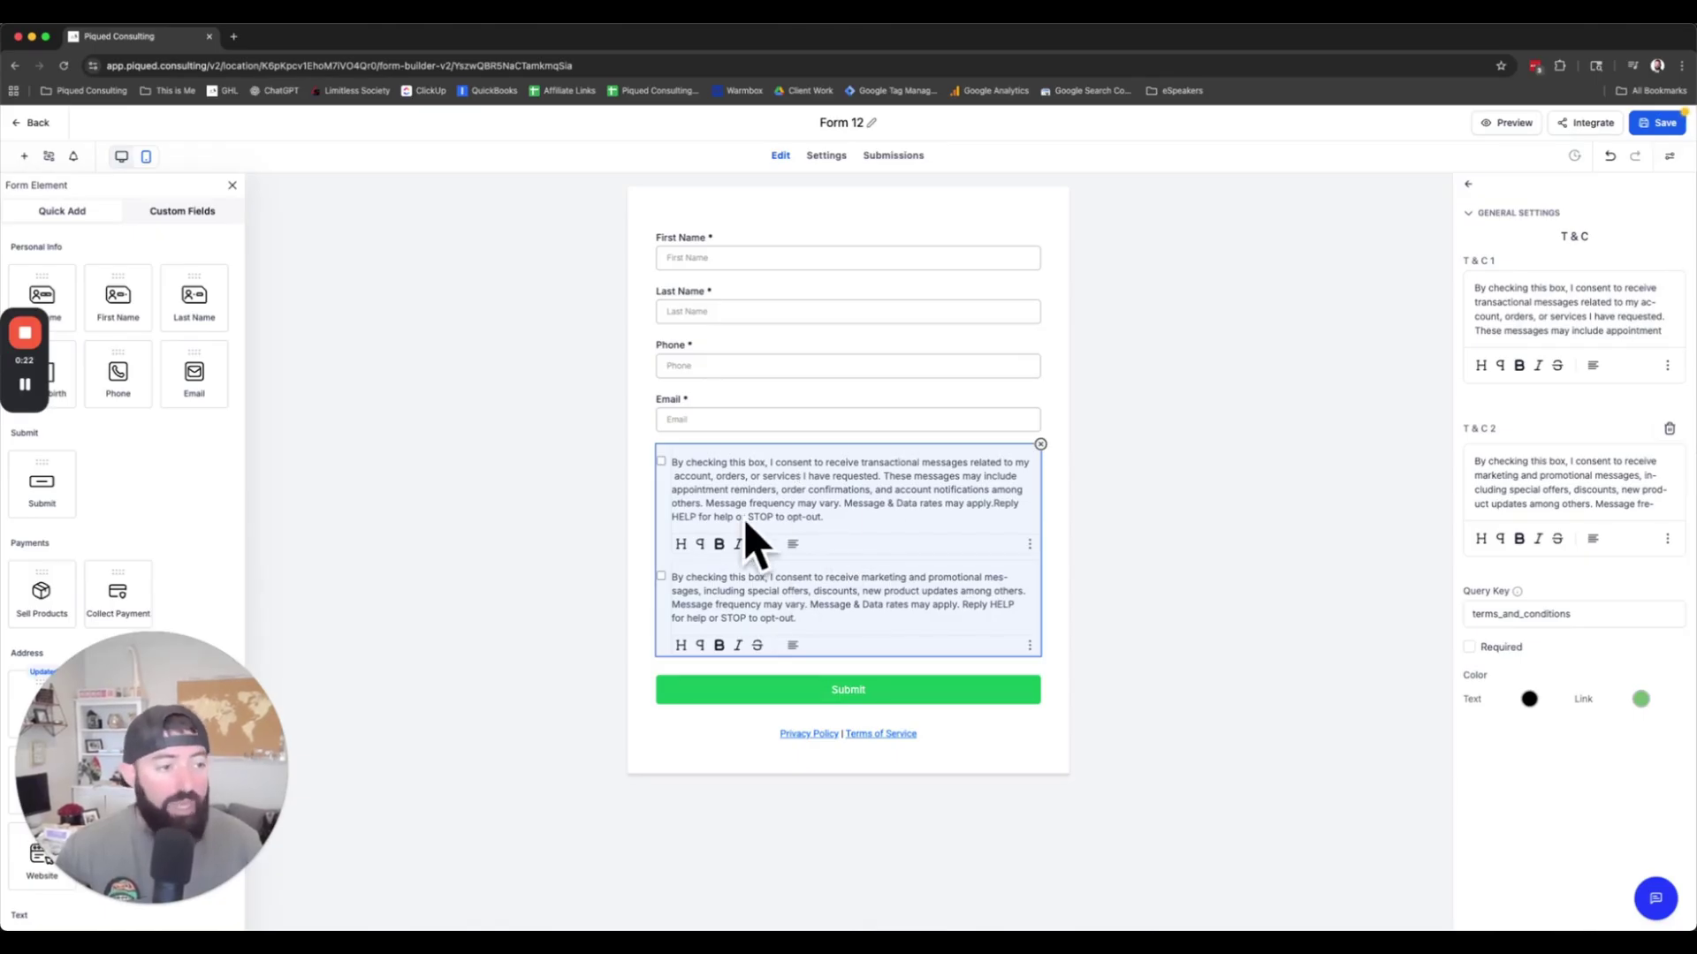
left_click(1065, 490)
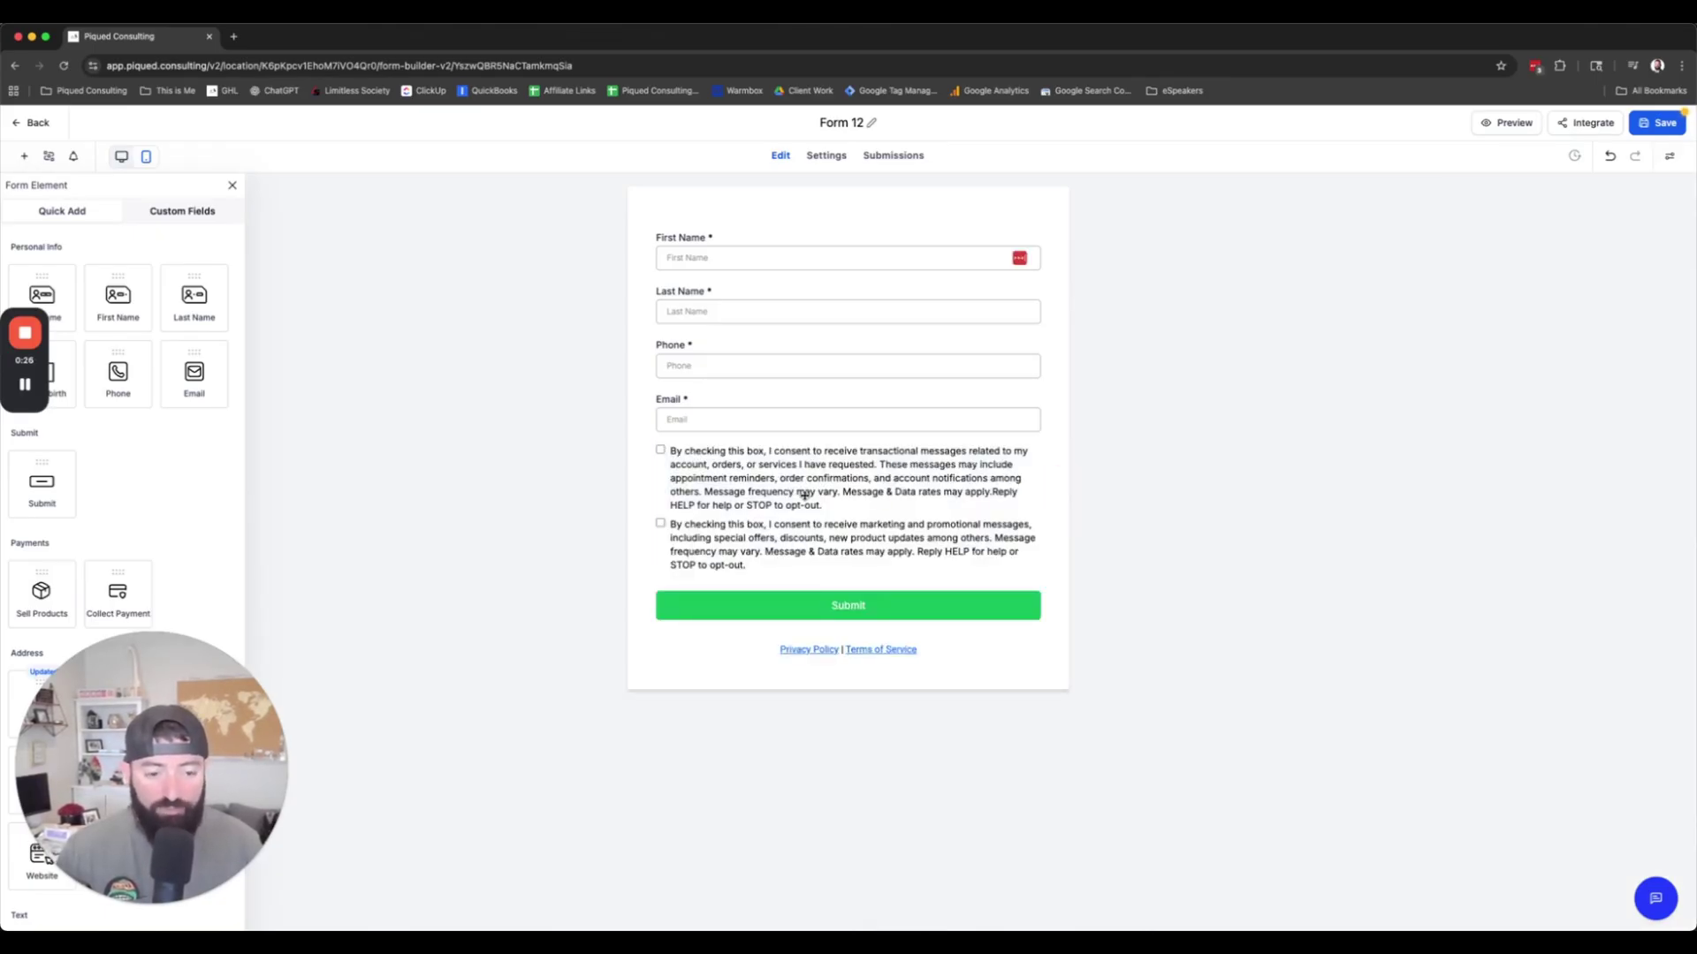
Step: Select the 'Privacy Policy' footer words and start adding a link, replacing the placeholder URL
left_click(892, 659)
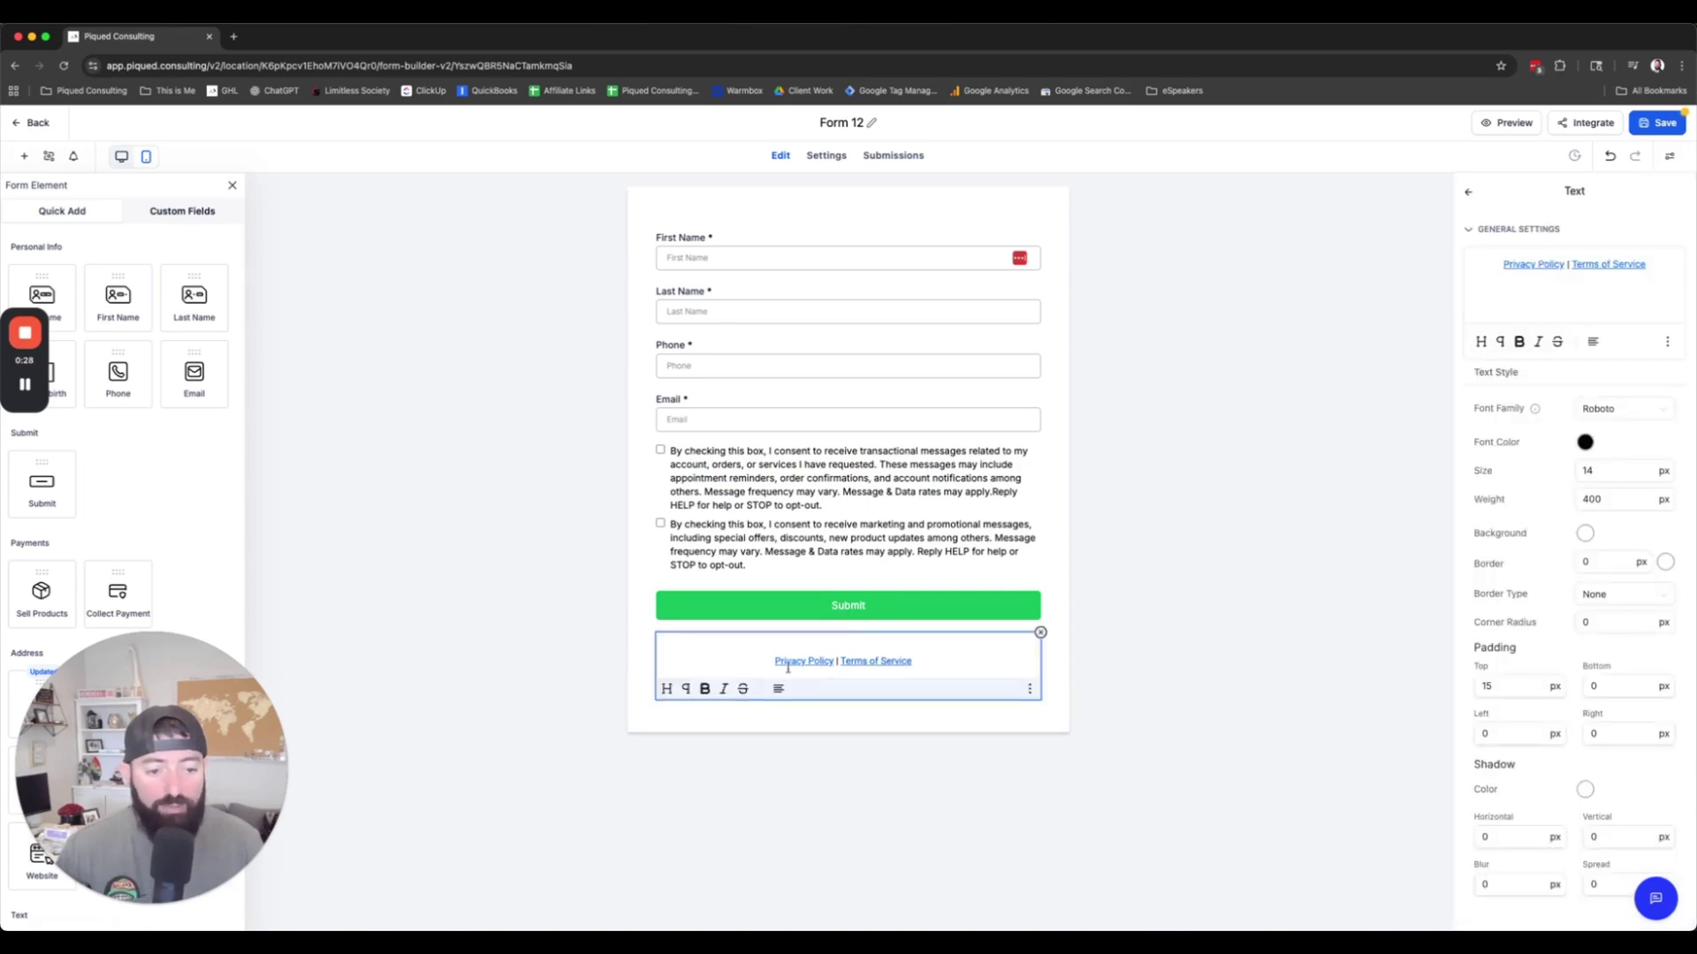
left_click(879, 663)
left_click(933, 661)
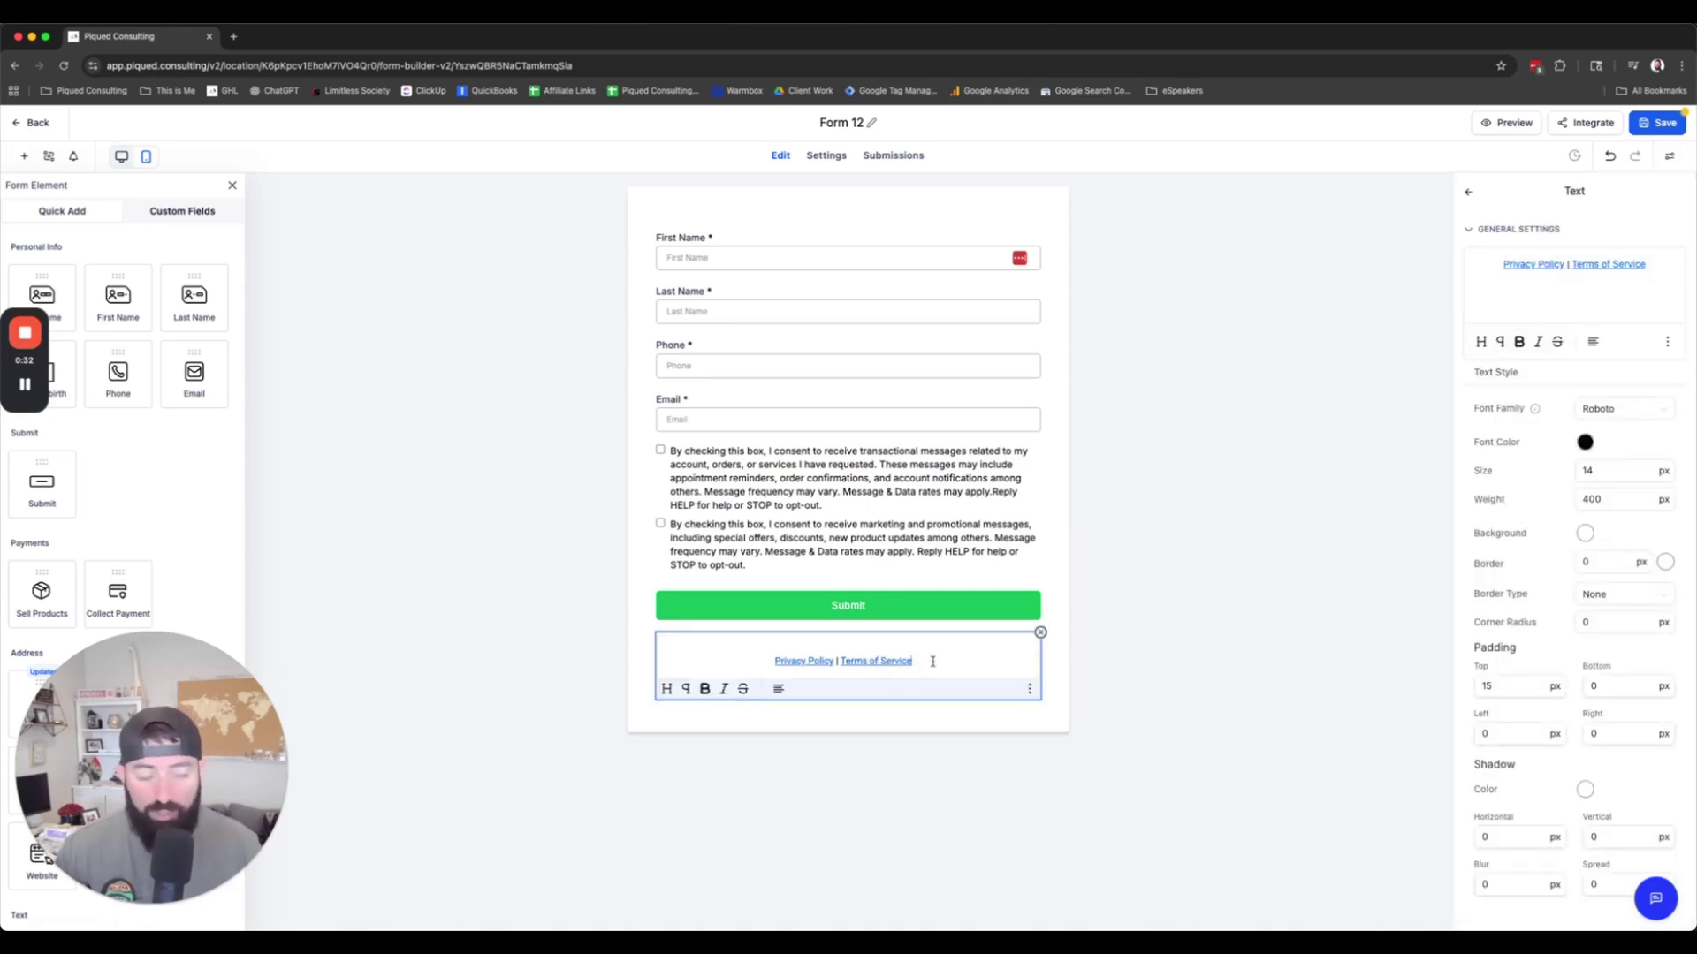
left_click_drag(1502, 265, 1560, 265)
left_click(1668, 342)
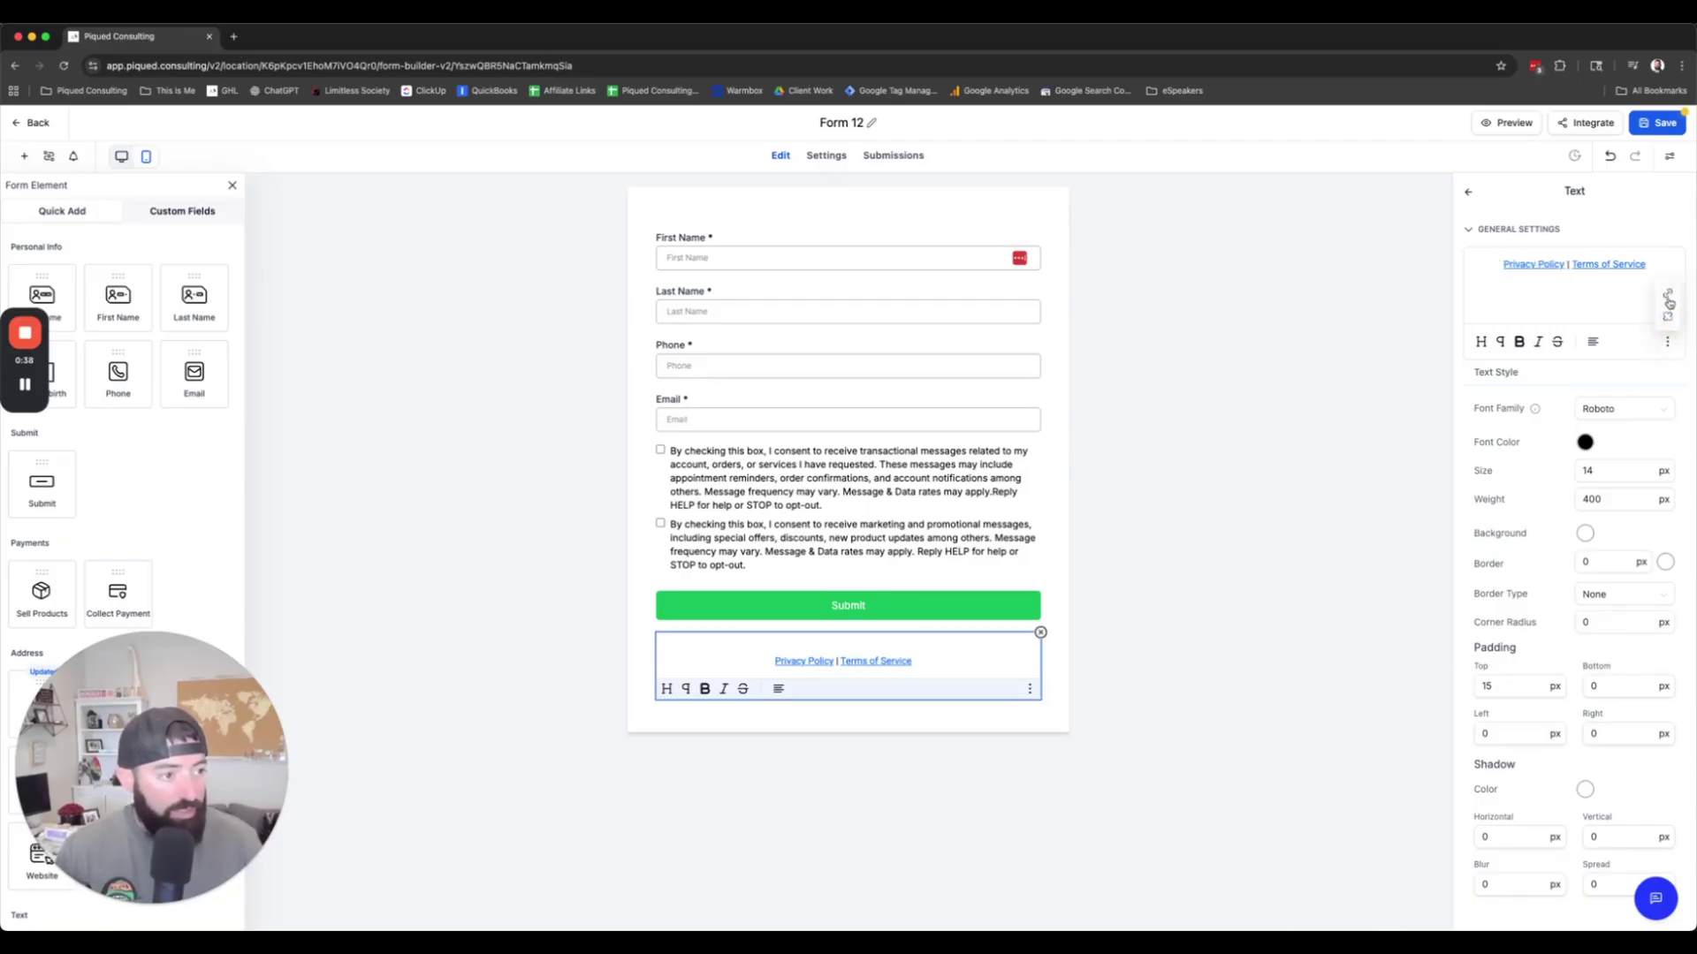
left_click(1668, 294)
left_click_drag(893, 523, 644, 523)
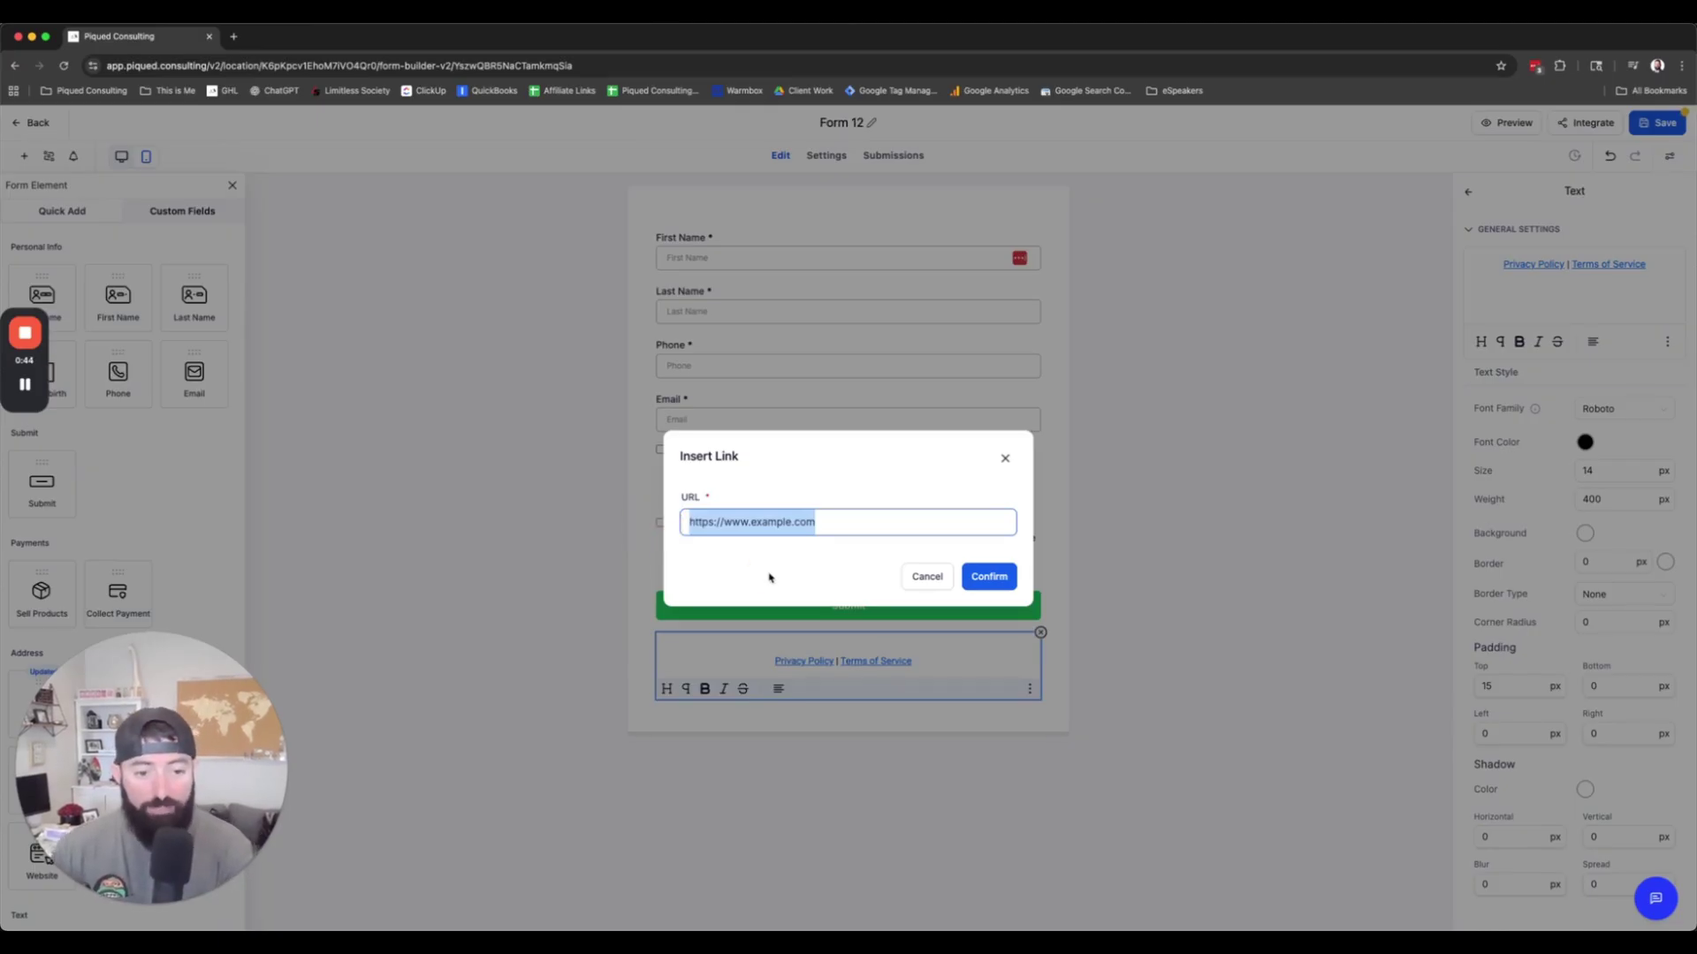
type("https:")
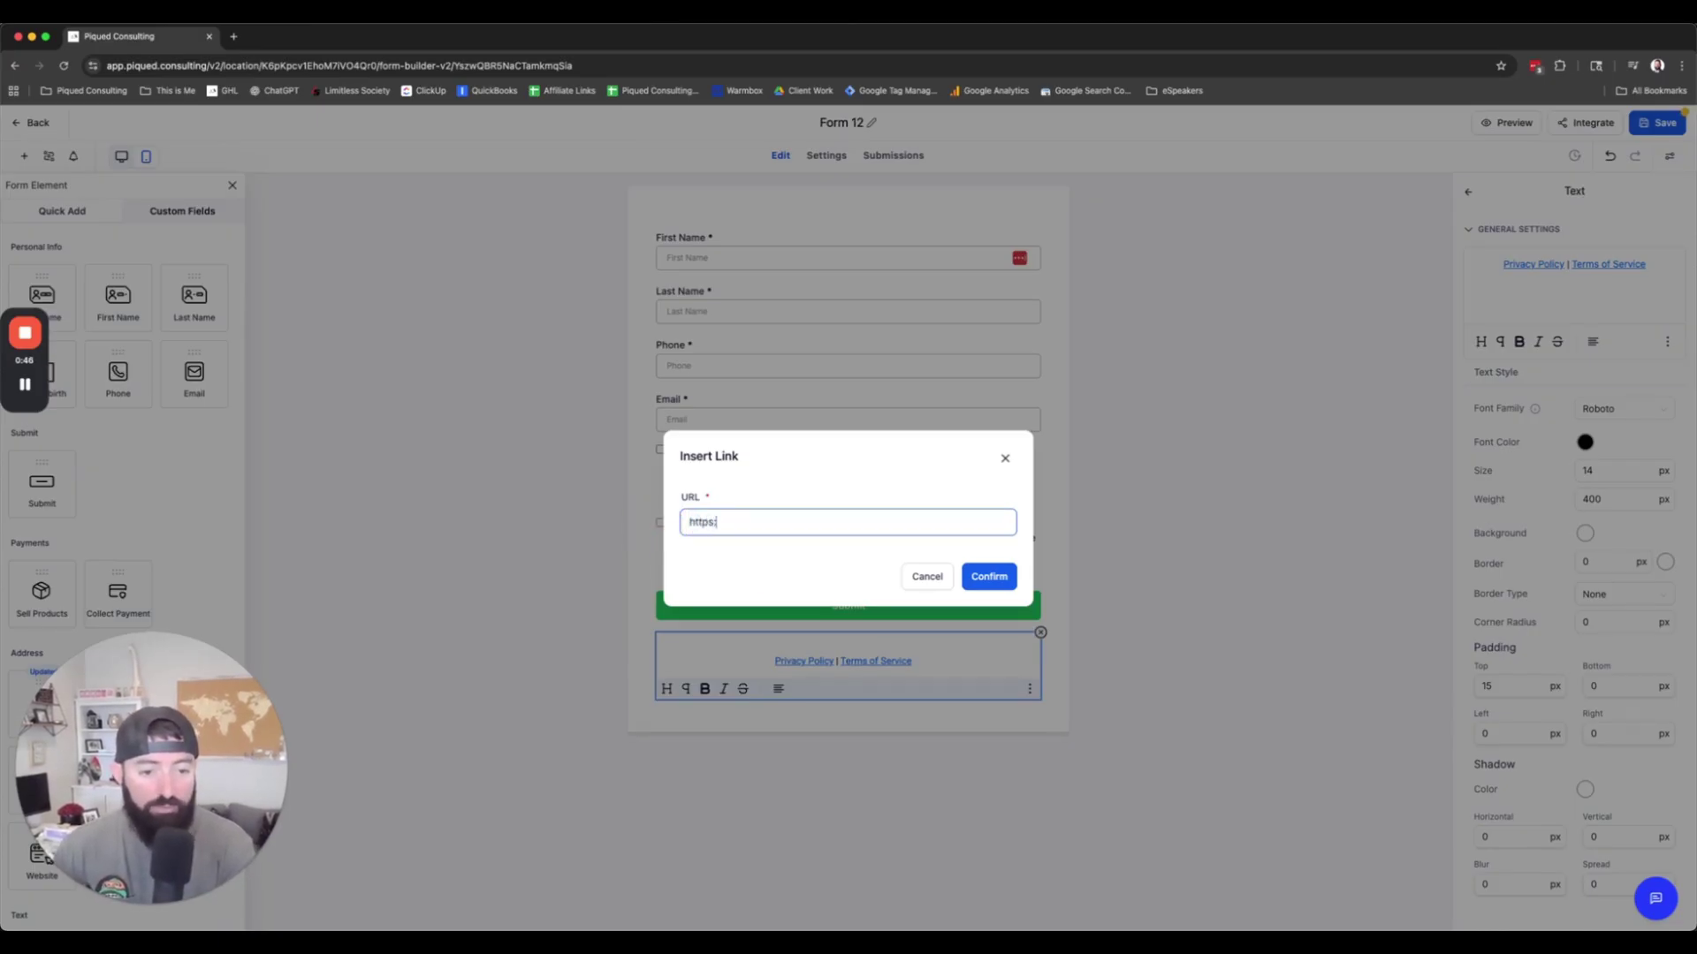
type("//piqued.consul")
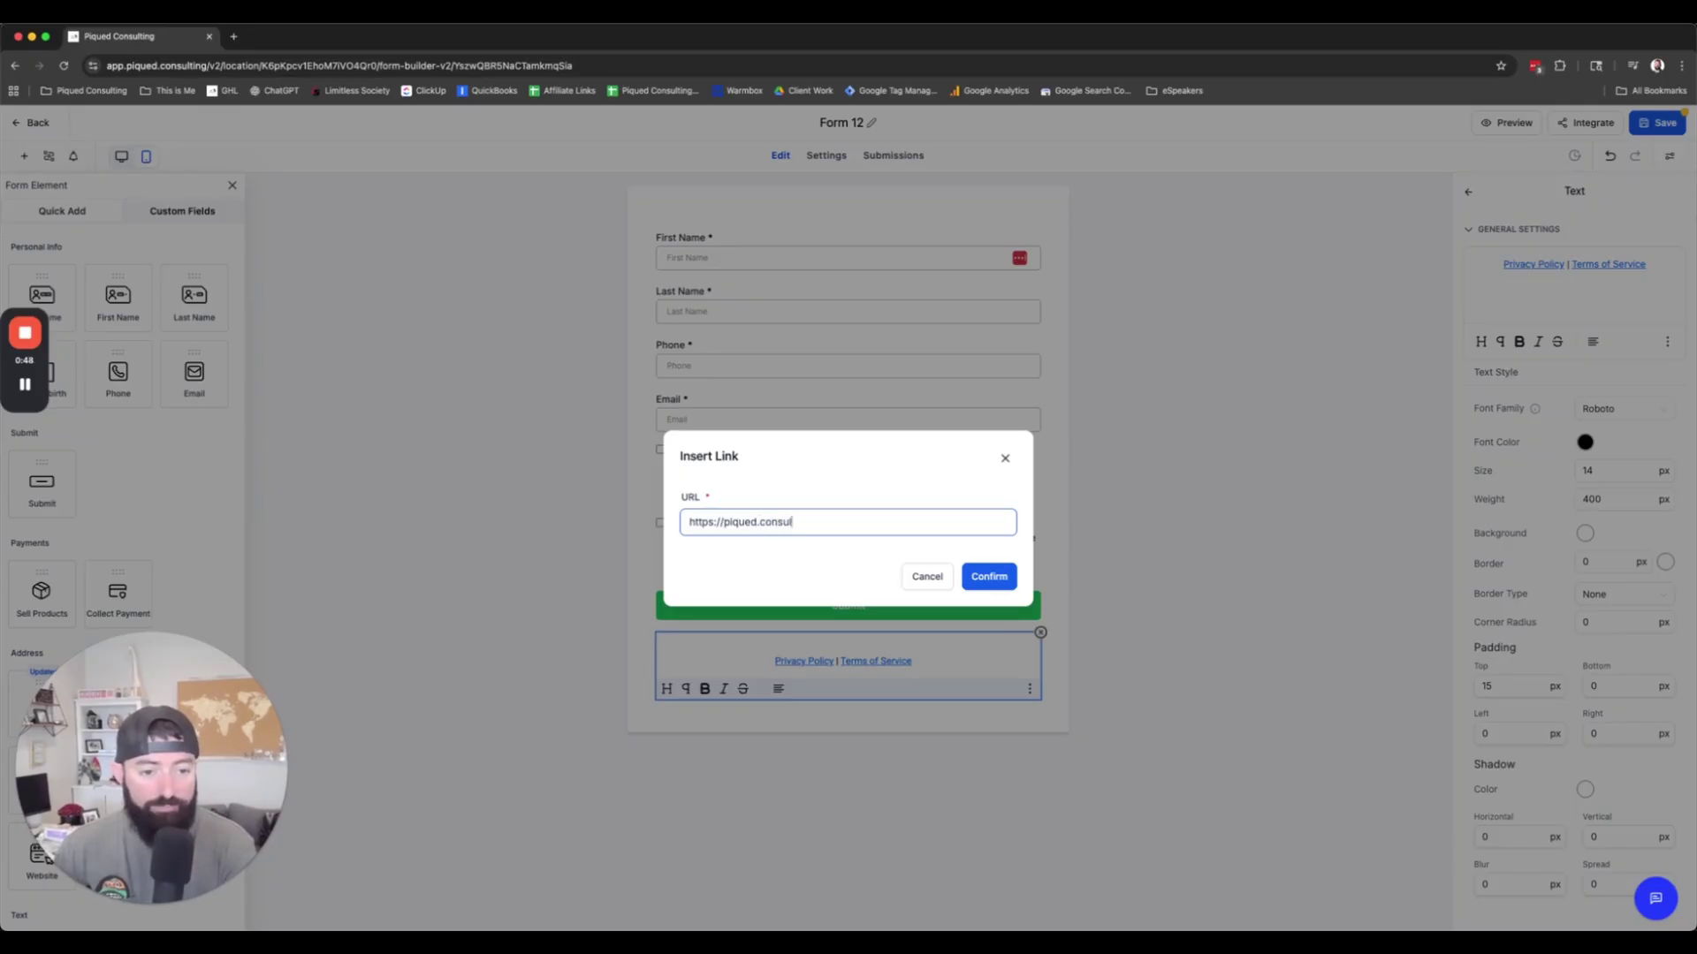
type("ting/privacy")
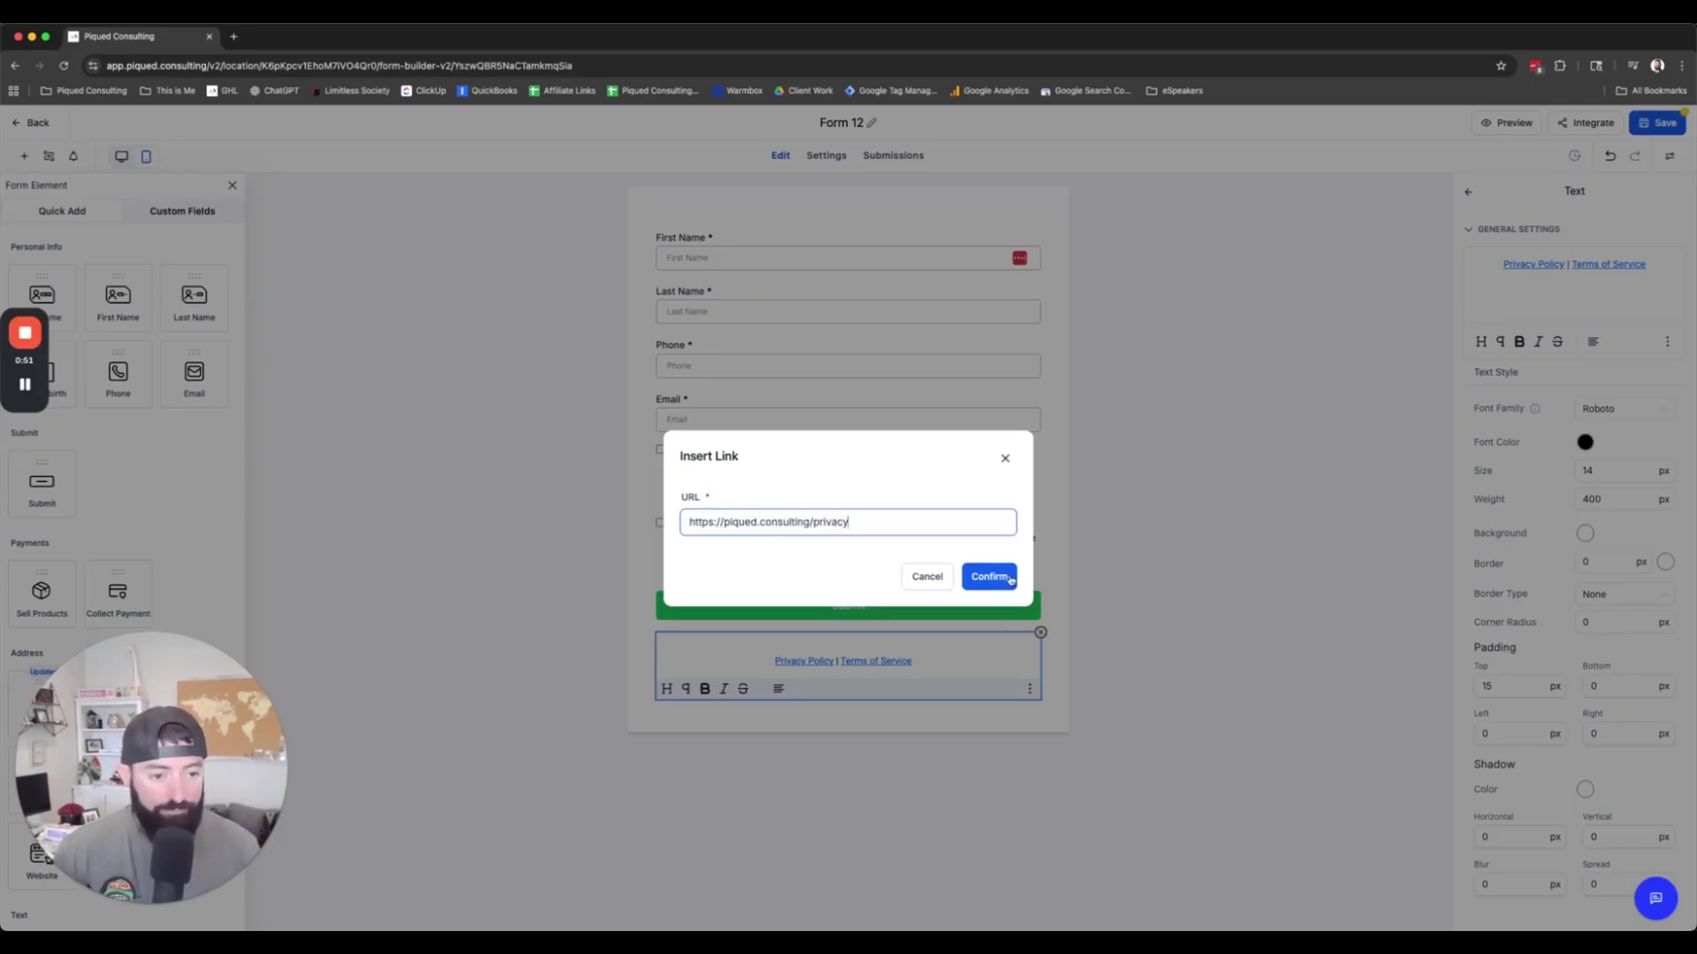
left_click(1007, 578)
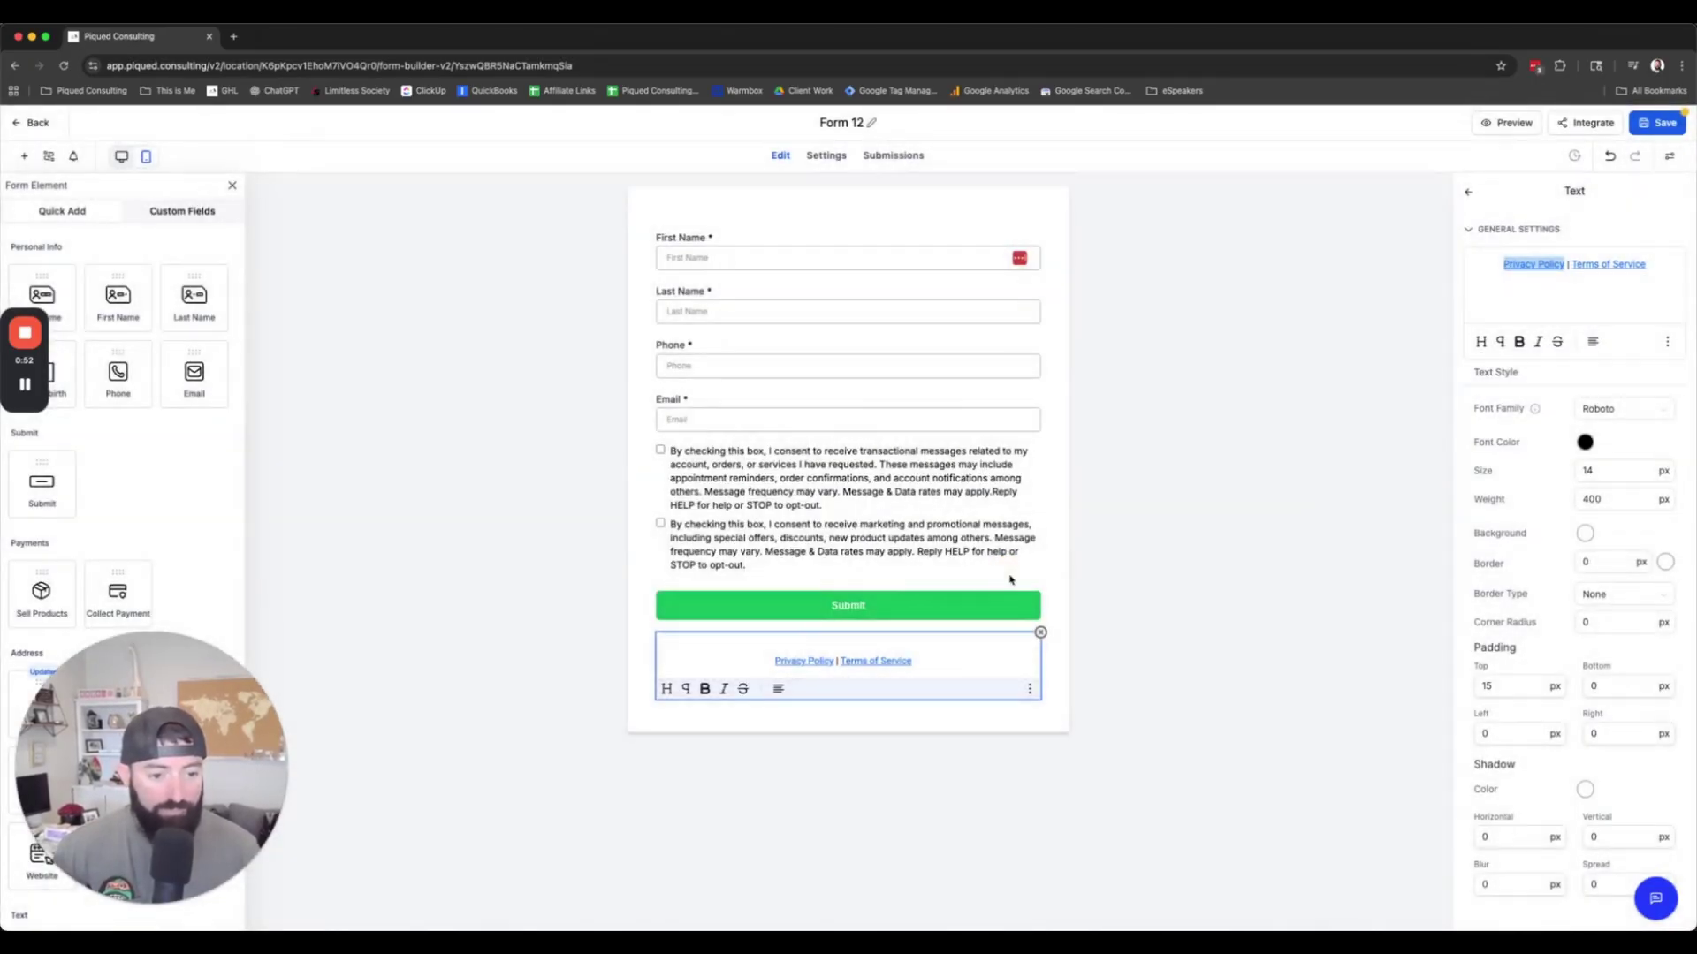
left_click_drag(1649, 264, 1576, 266)
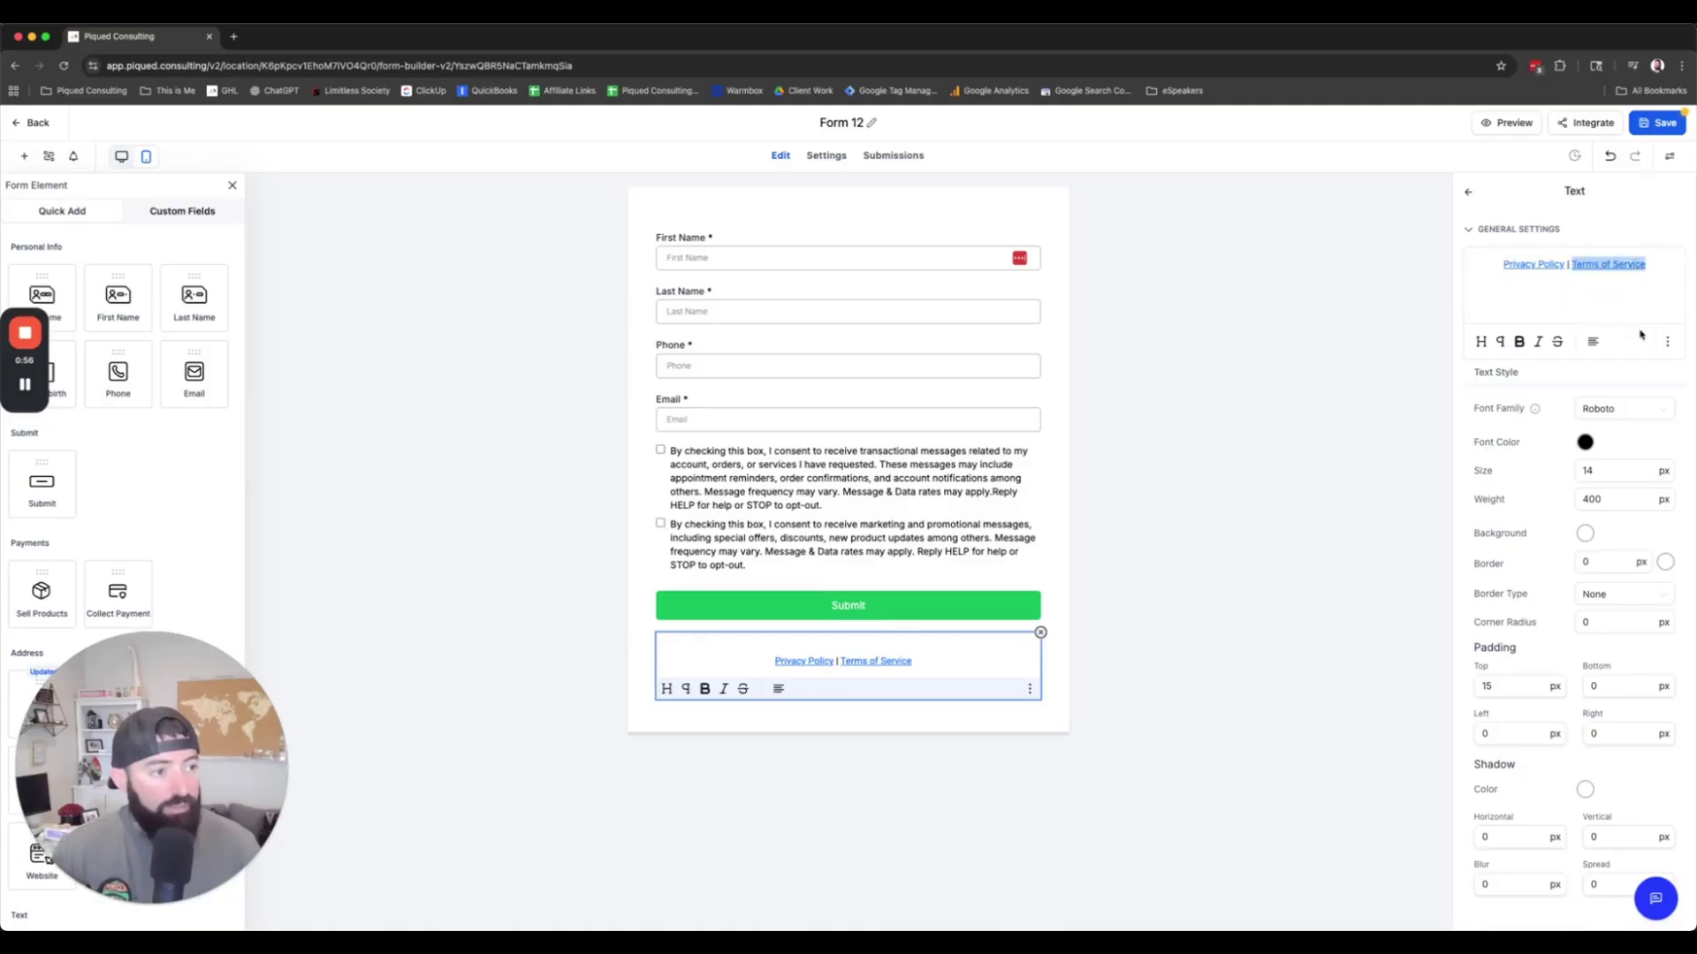
left_click(1668, 297)
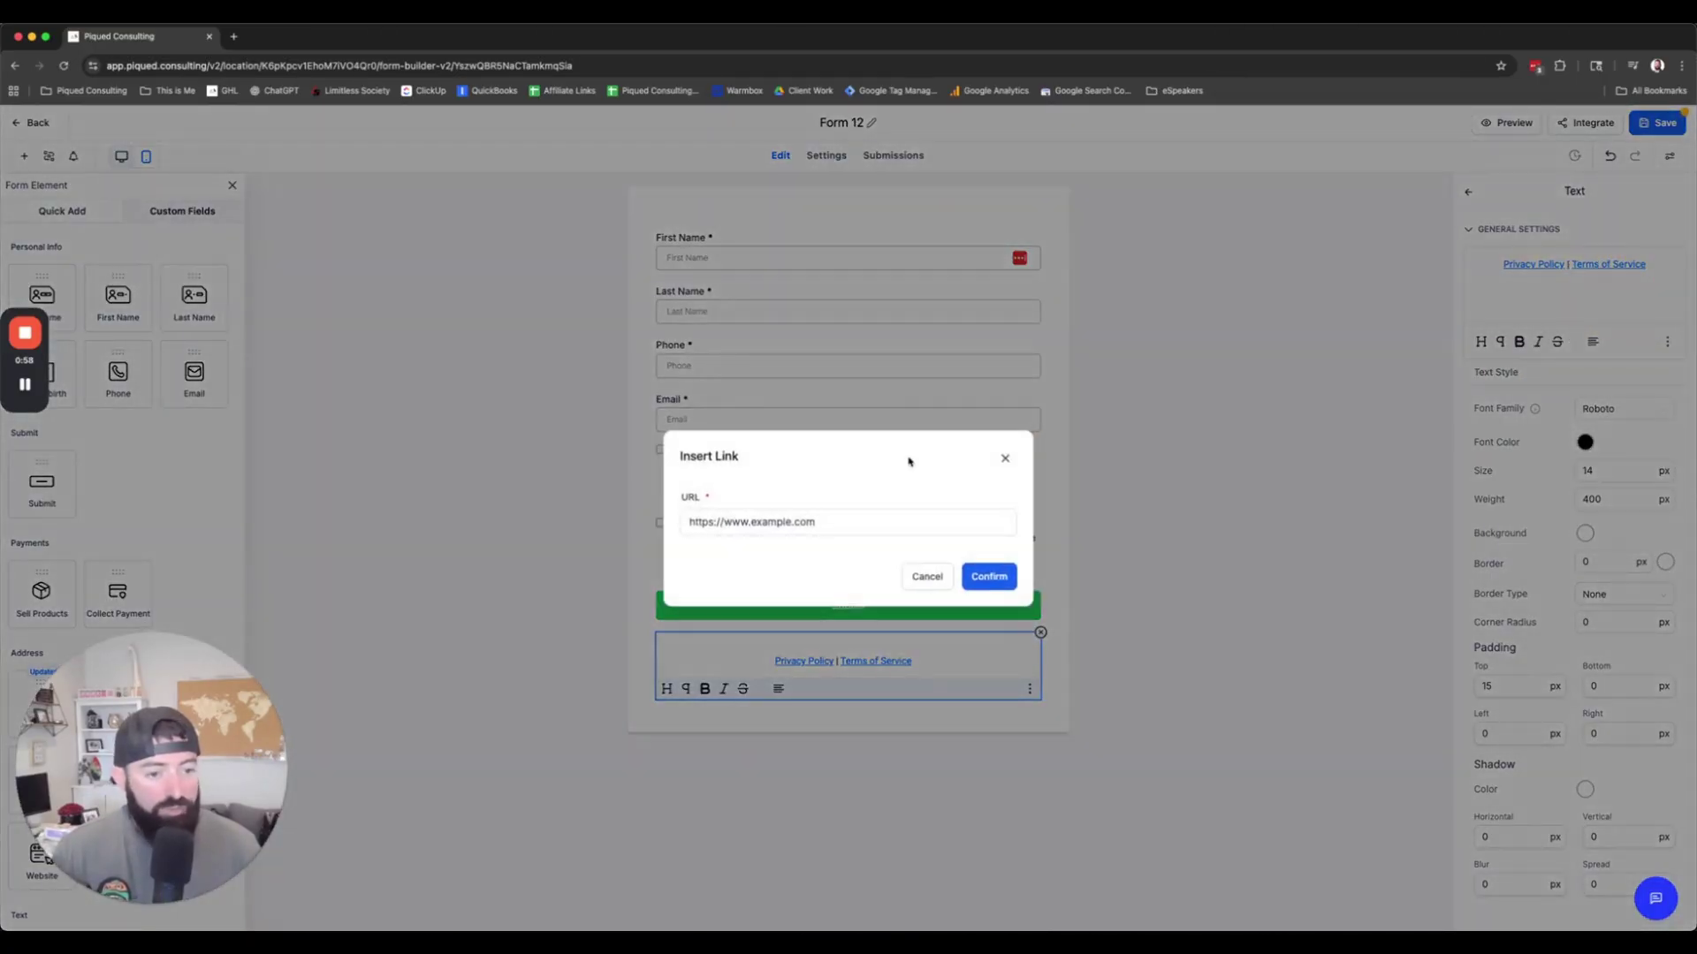
left_click_drag(864, 522, 724, 529)
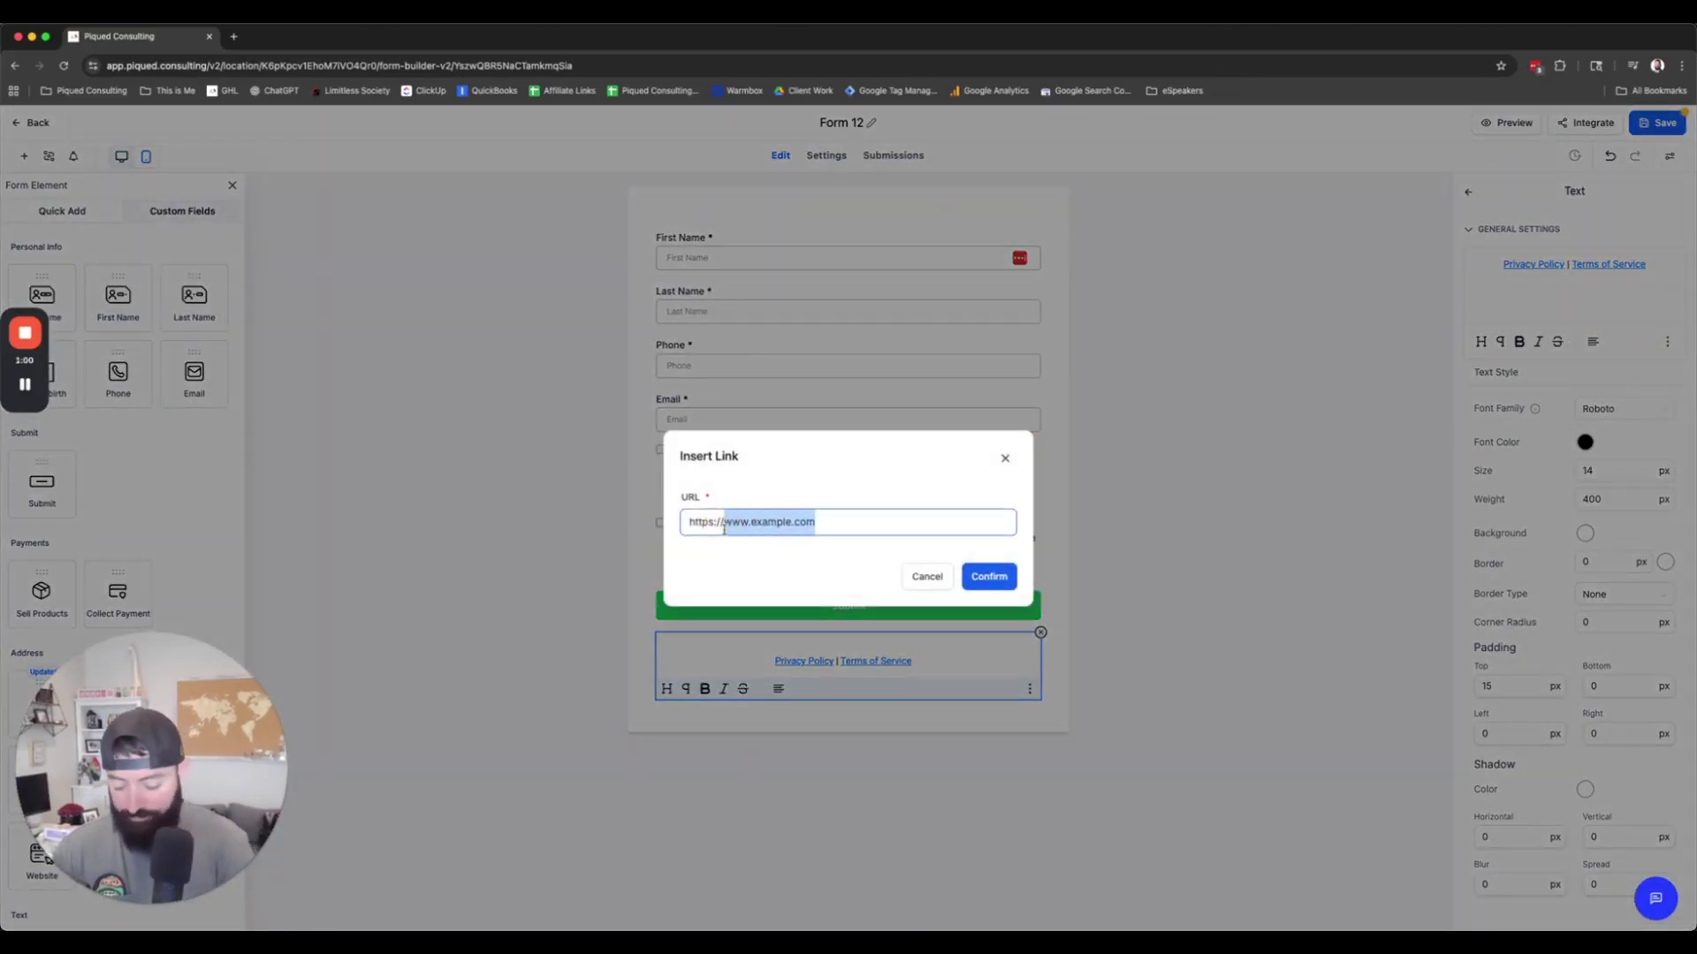
type("piqued.consulting/terms")
Step: Confirm the Terms of Service link, then review the business name placeholder in the terms template
left_click(987, 576)
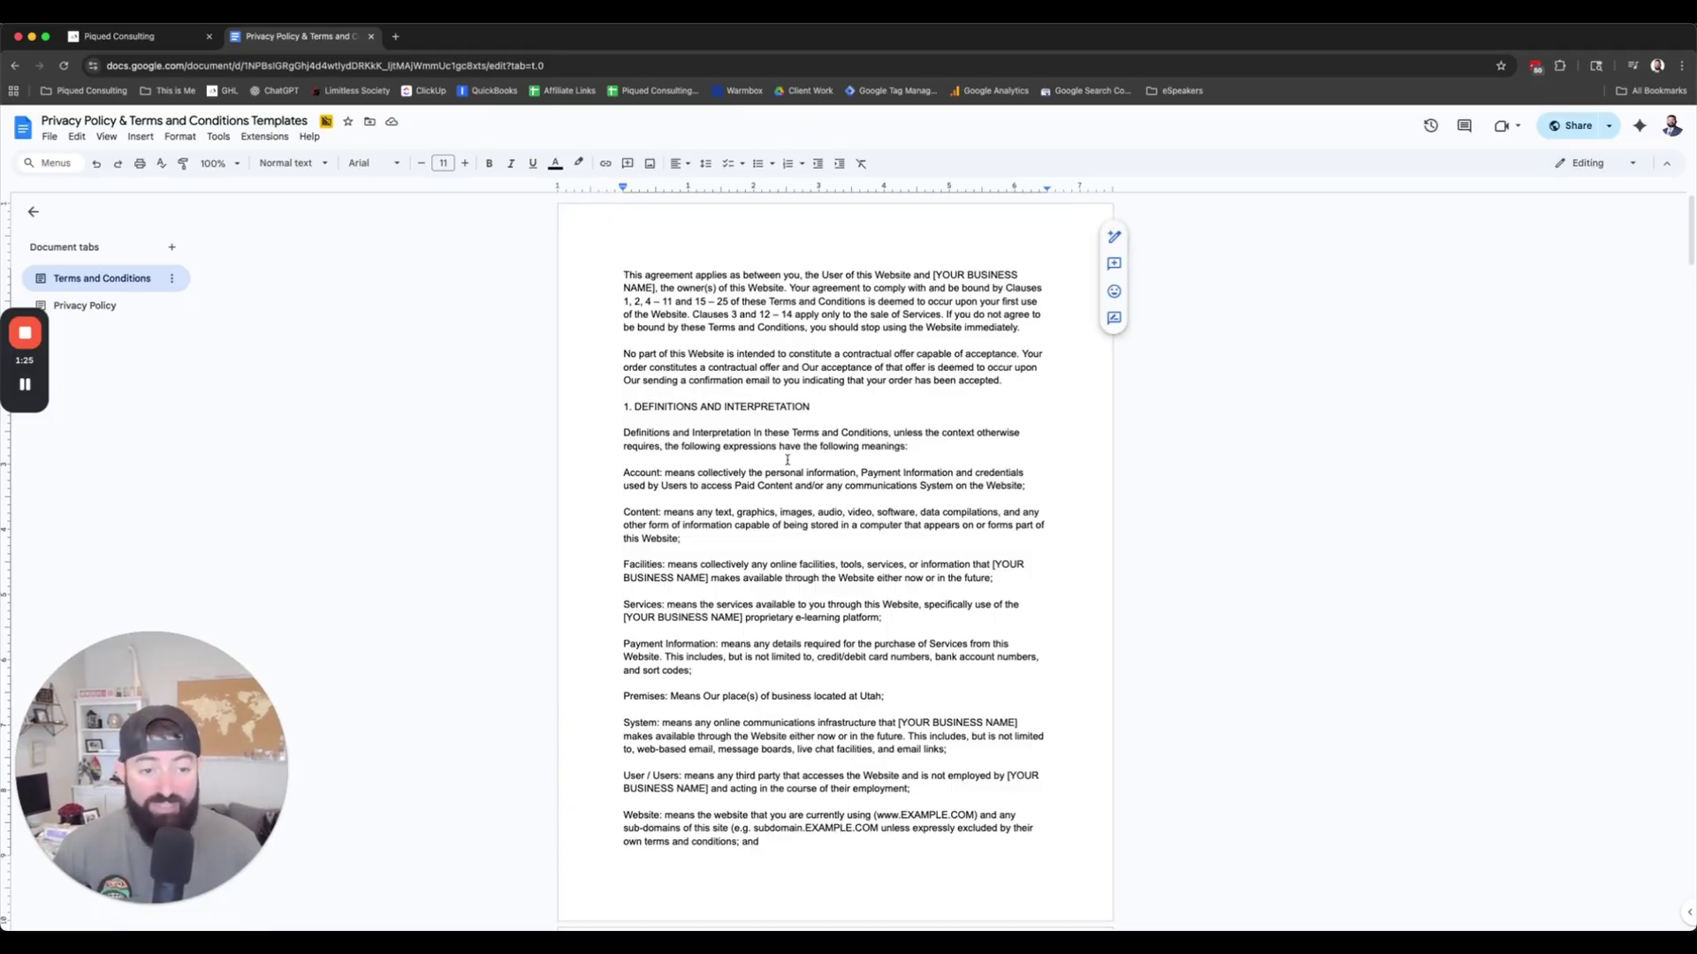
scroll(809, 530, "down", 12)
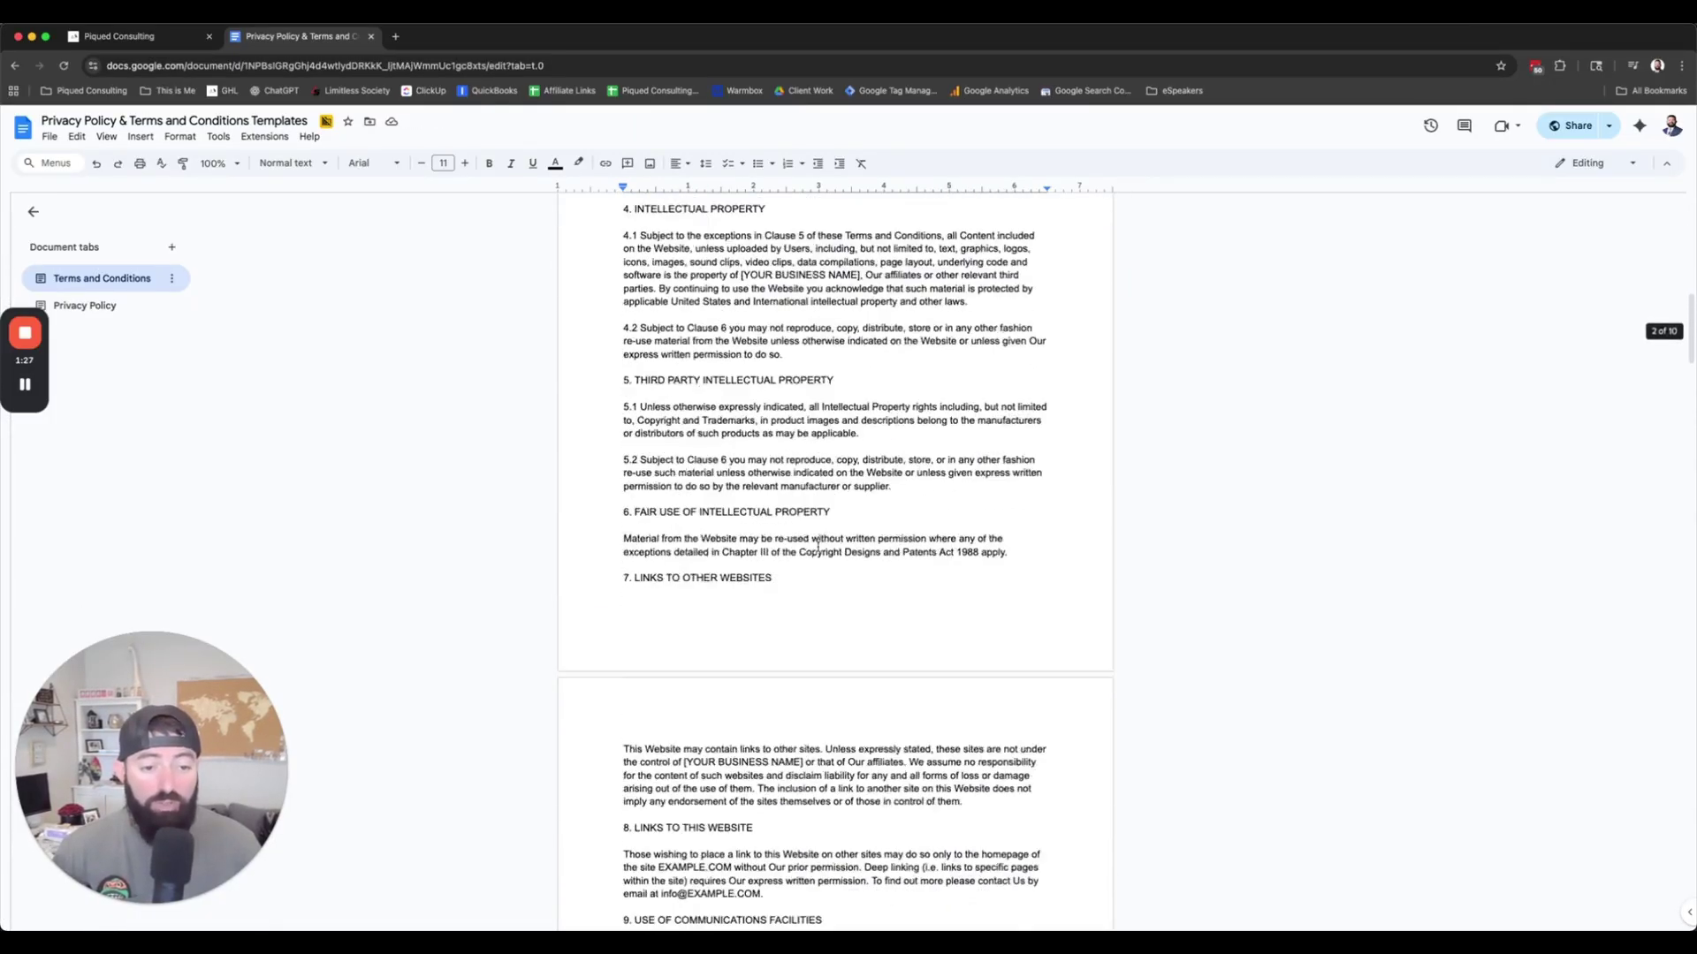
scroll(817, 546, "down", 5)
scroll(817, 539, "up", 20)
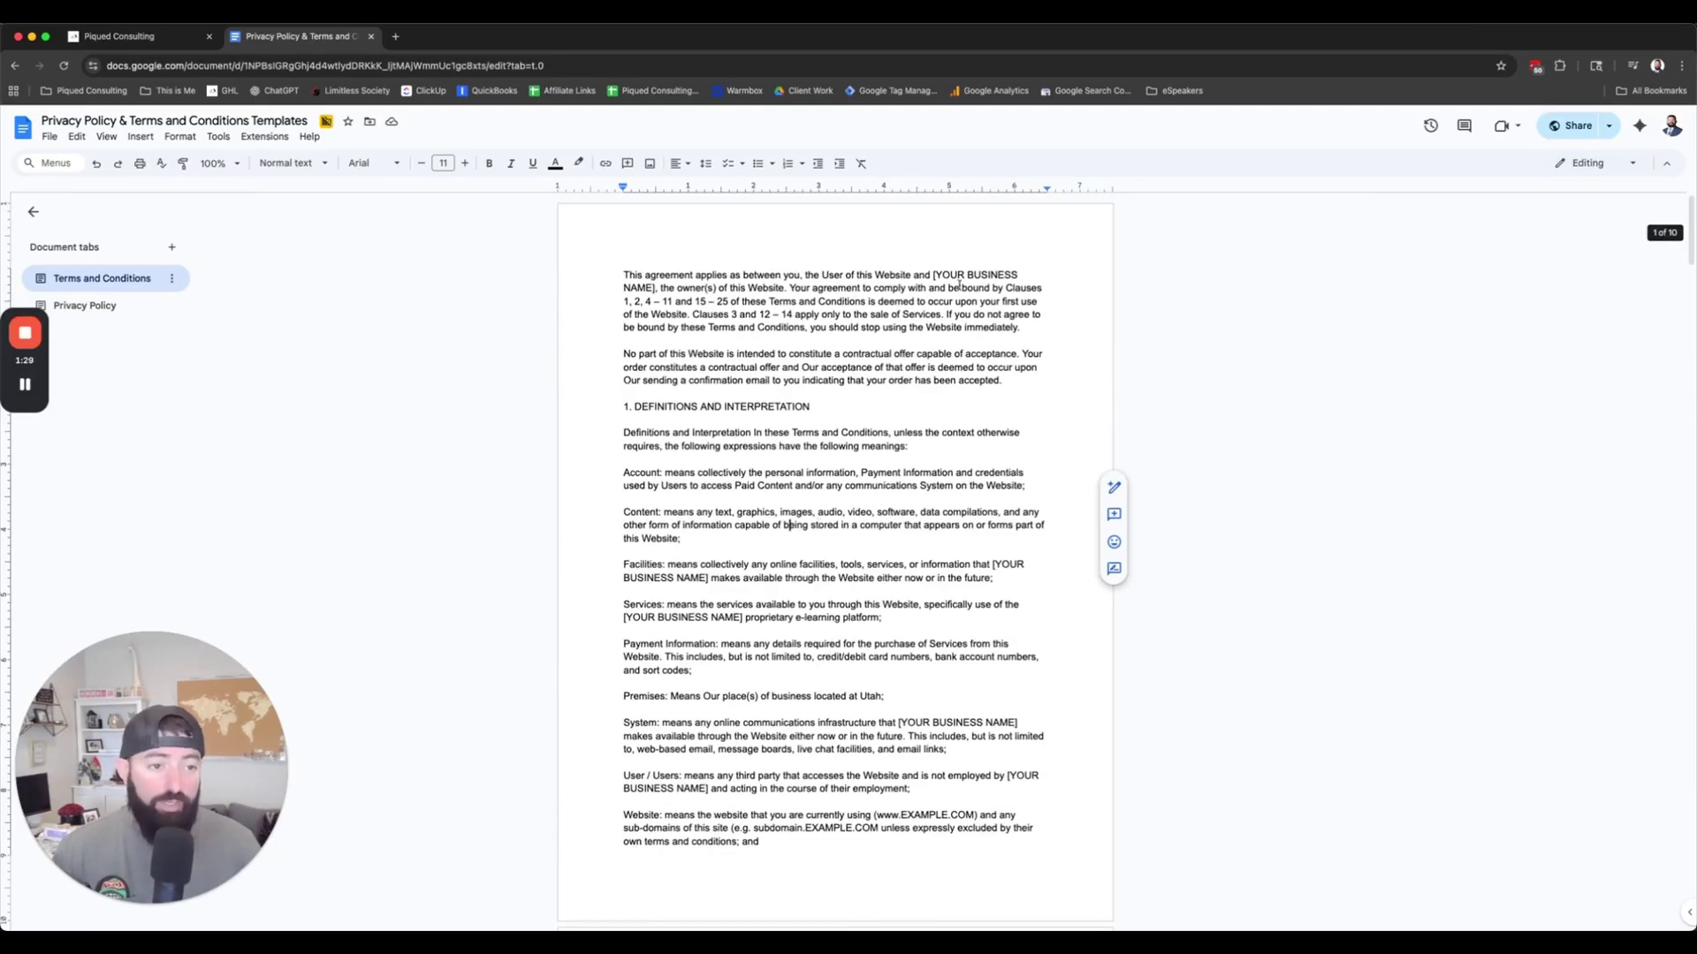
left_click_drag(933, 274, 648, 287)
left_click(756, 391)
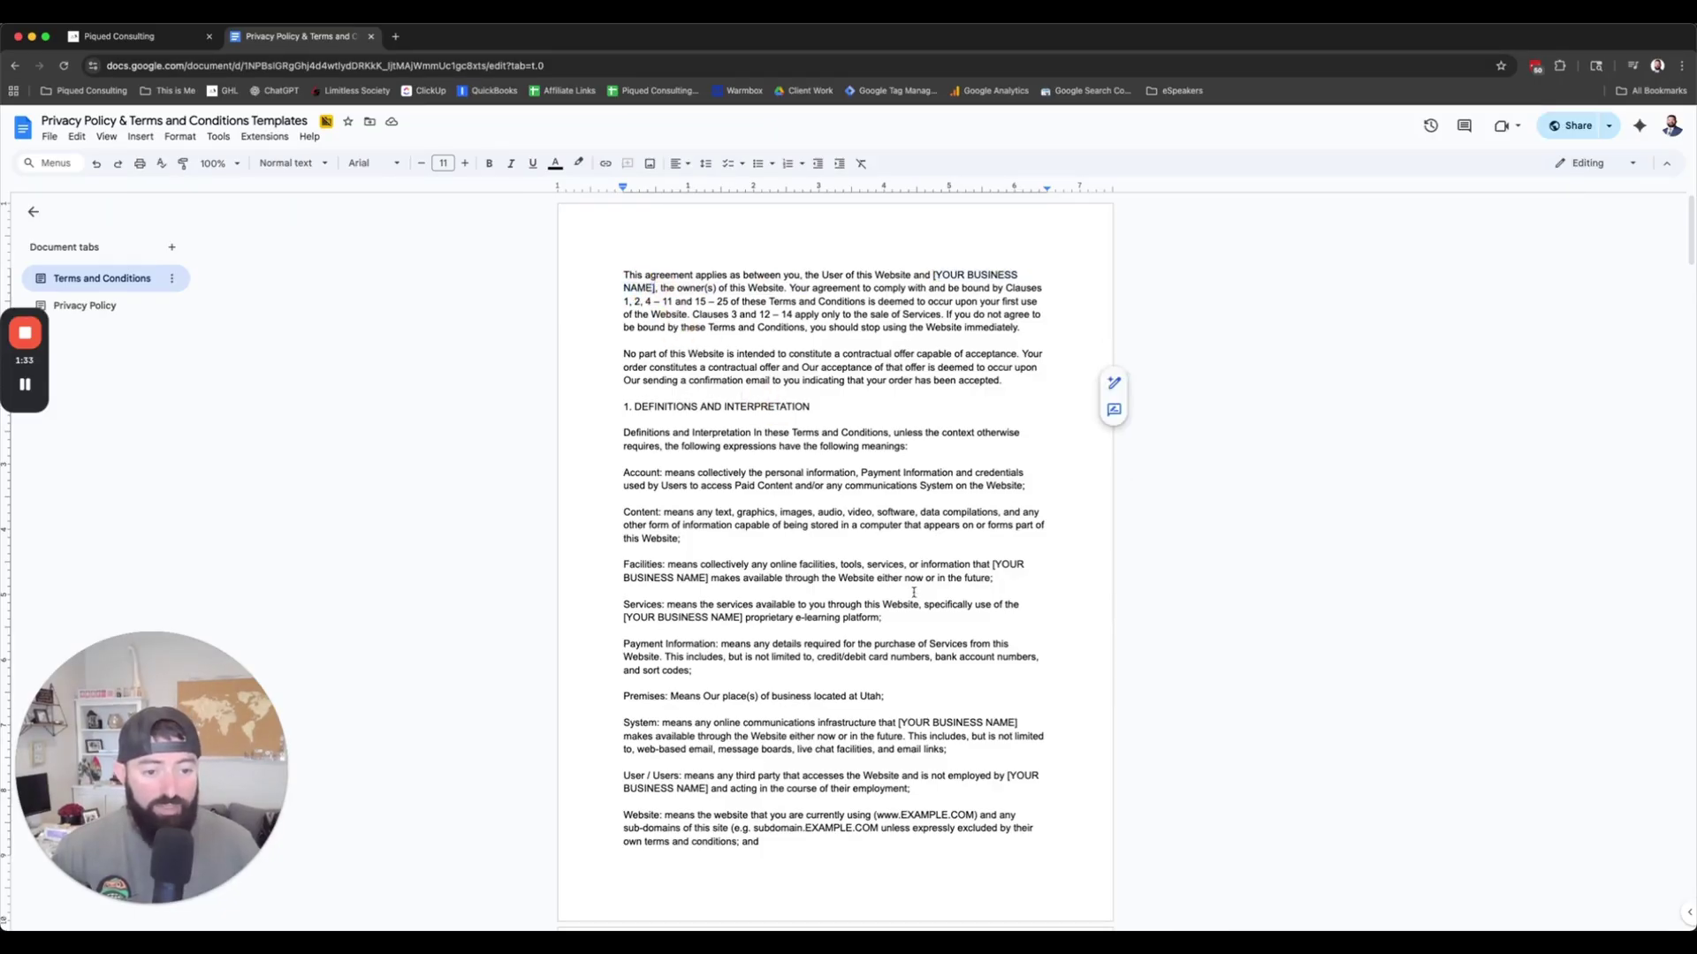
scroll(837, 631, "down", 2)
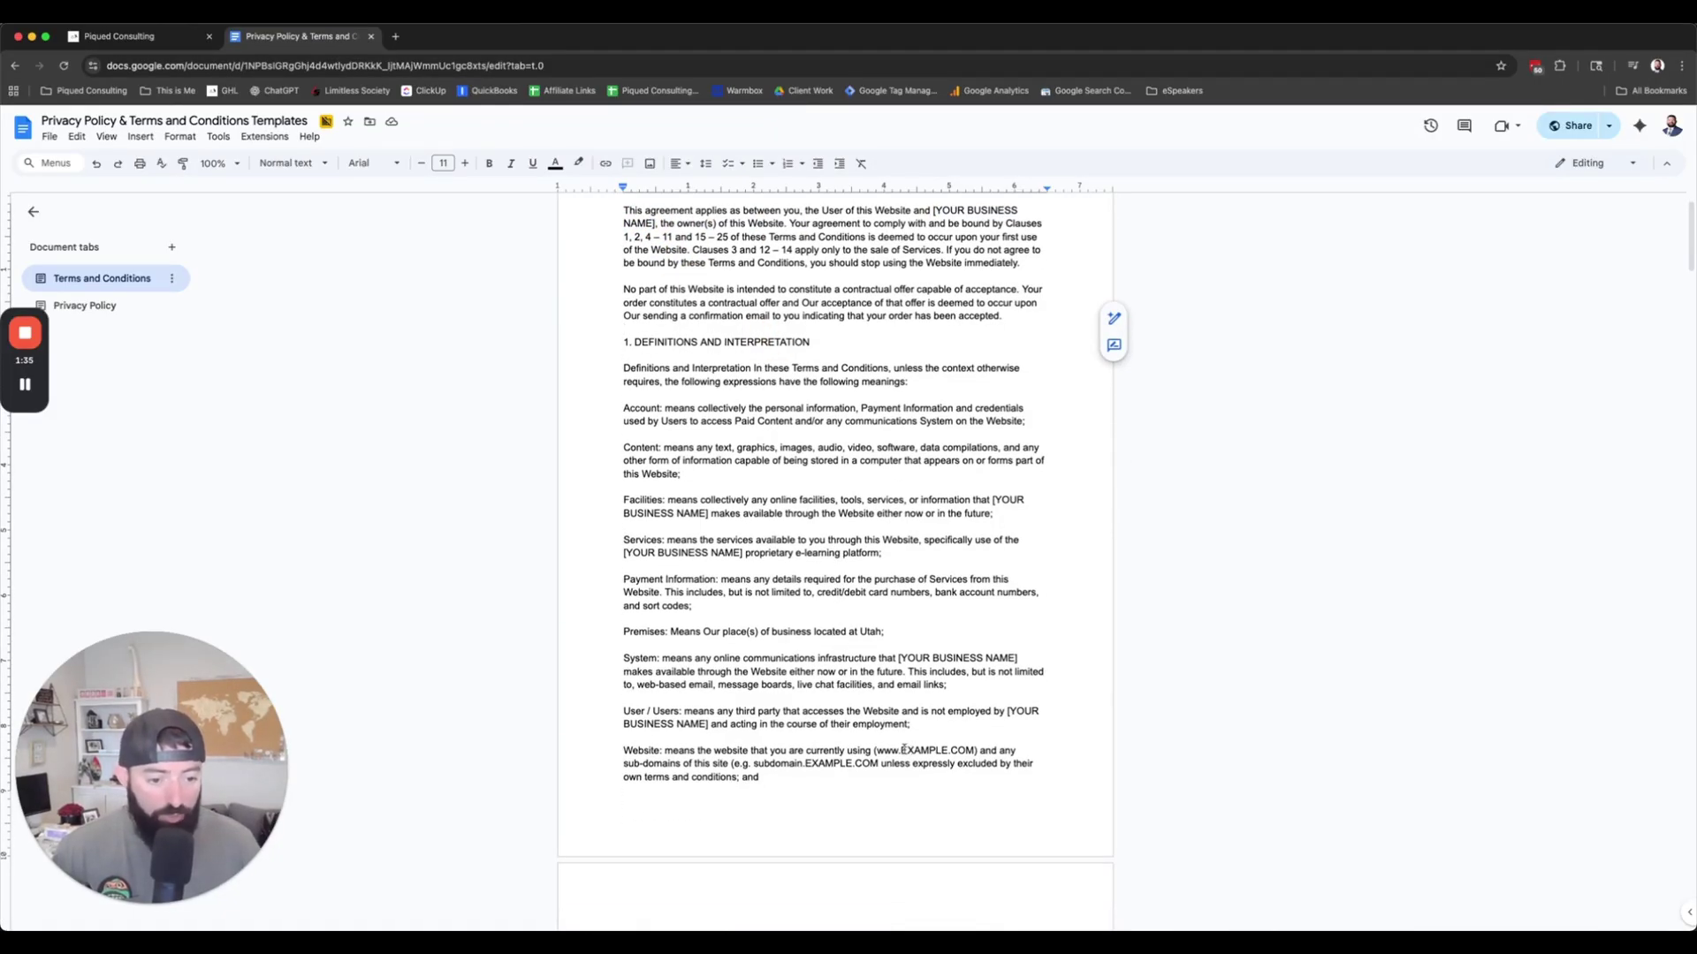
Step: Inspect the EXAMPLE.COM placeholders in the template's Website definition
left_click_drag(901, 750, 976, 751)
left_click_drag(803, 763, 976, 751)
left_click(833, 712)
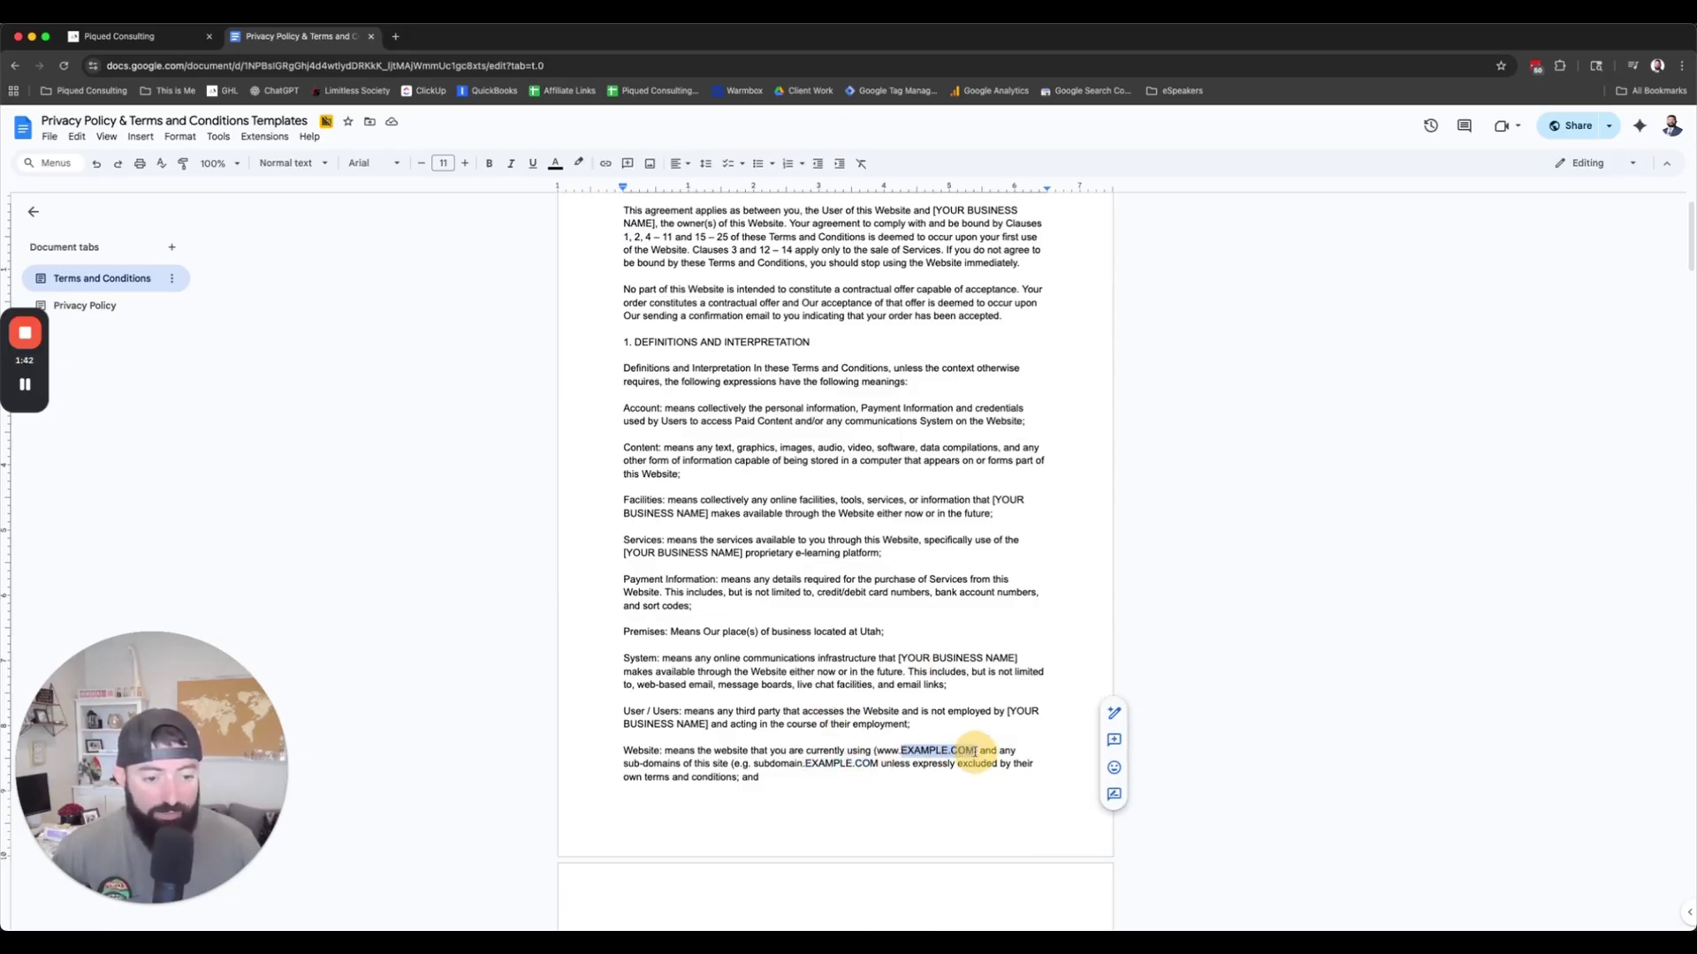
left_click_drag(895, 656, 1023, 665)
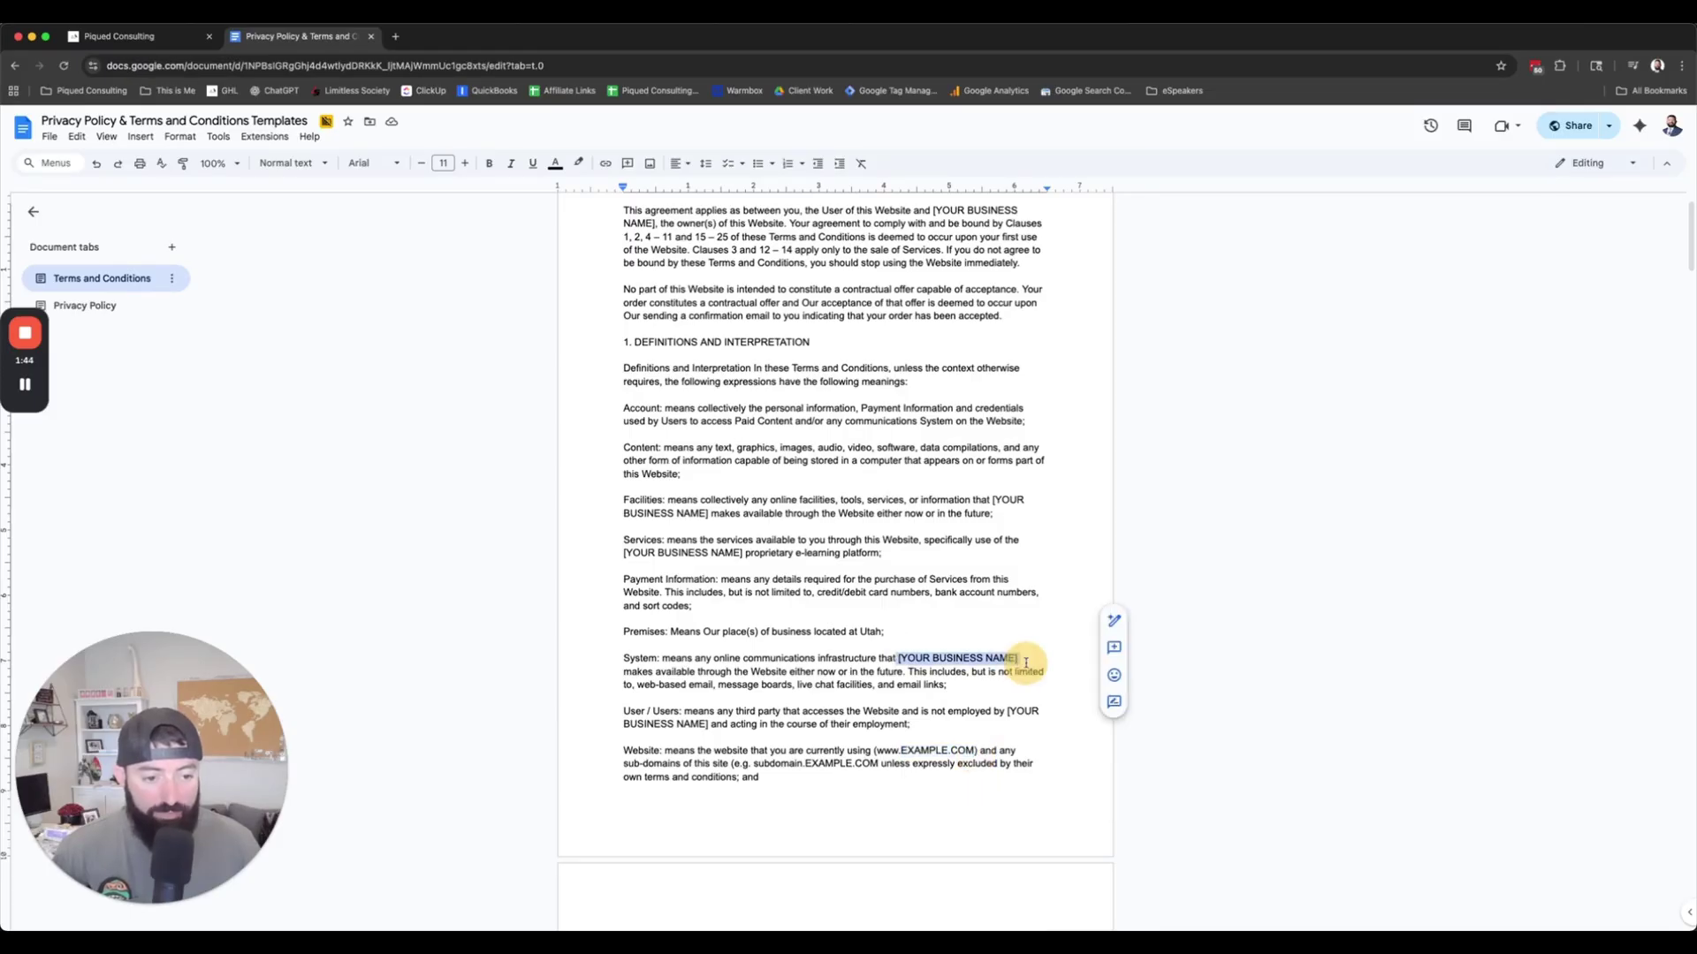
left_click(815, 702)
scroll(816, 709, "down", 7)
scroll(817, 710, "up", 7)
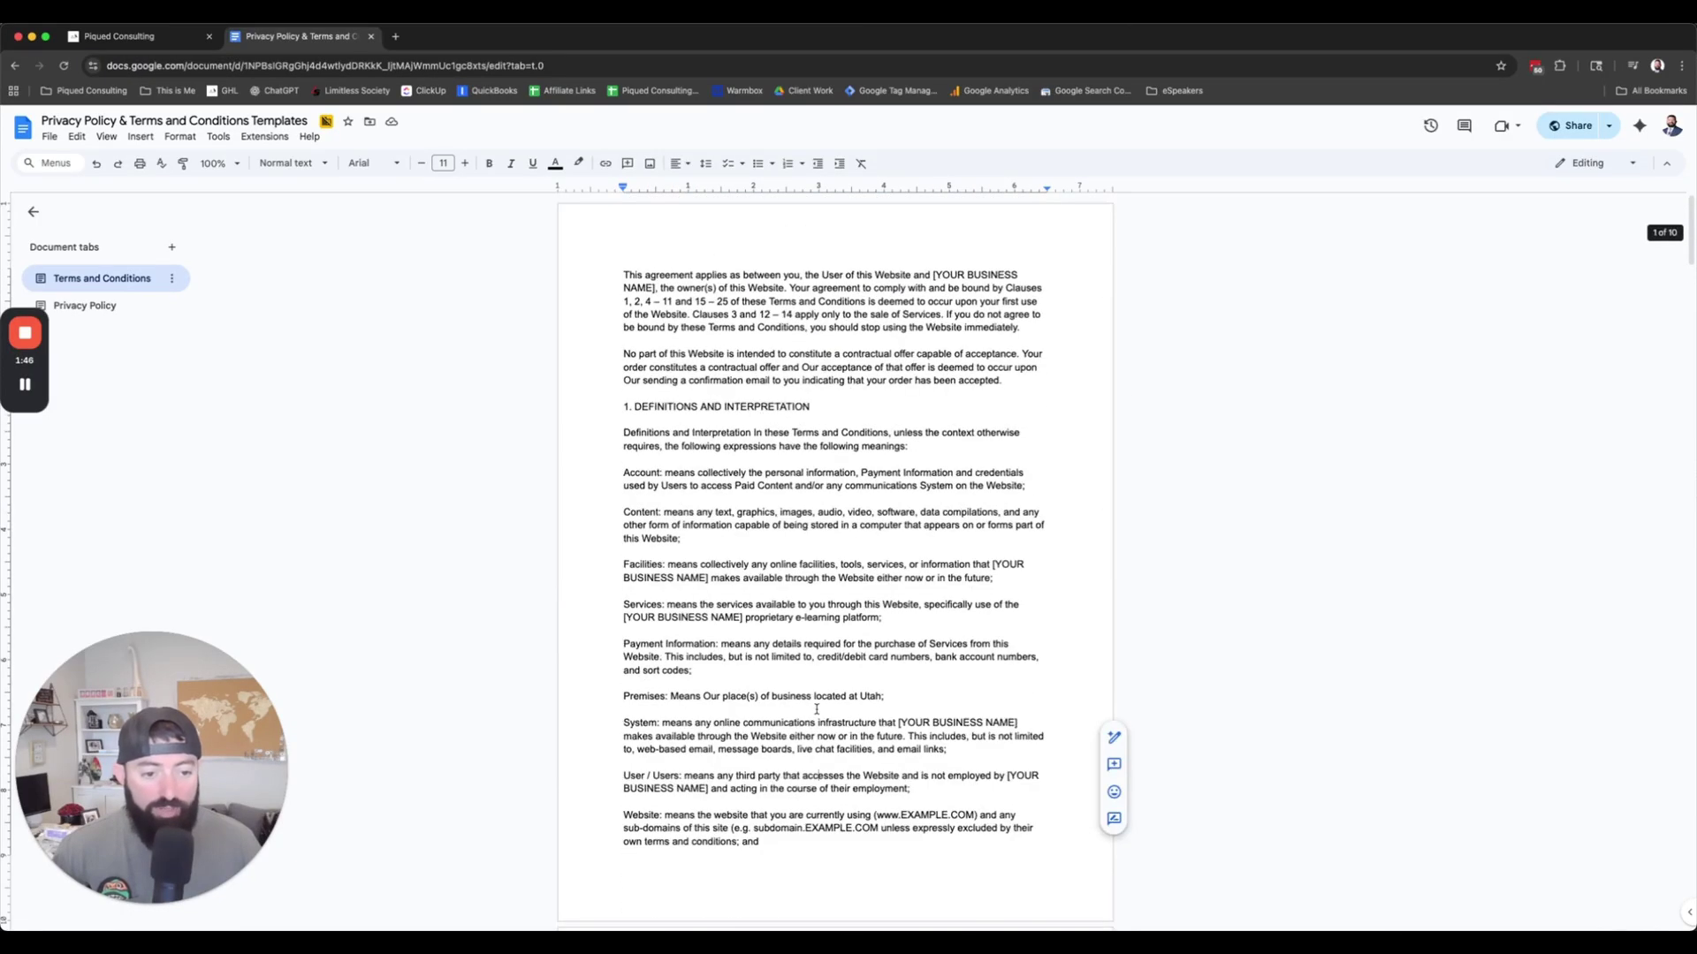
Step: Replace 'Utah' with [STATE] in the Premises definition and return to the form builder
double_click(869, 698)
type("[STATE]")
left_click(886, 601)
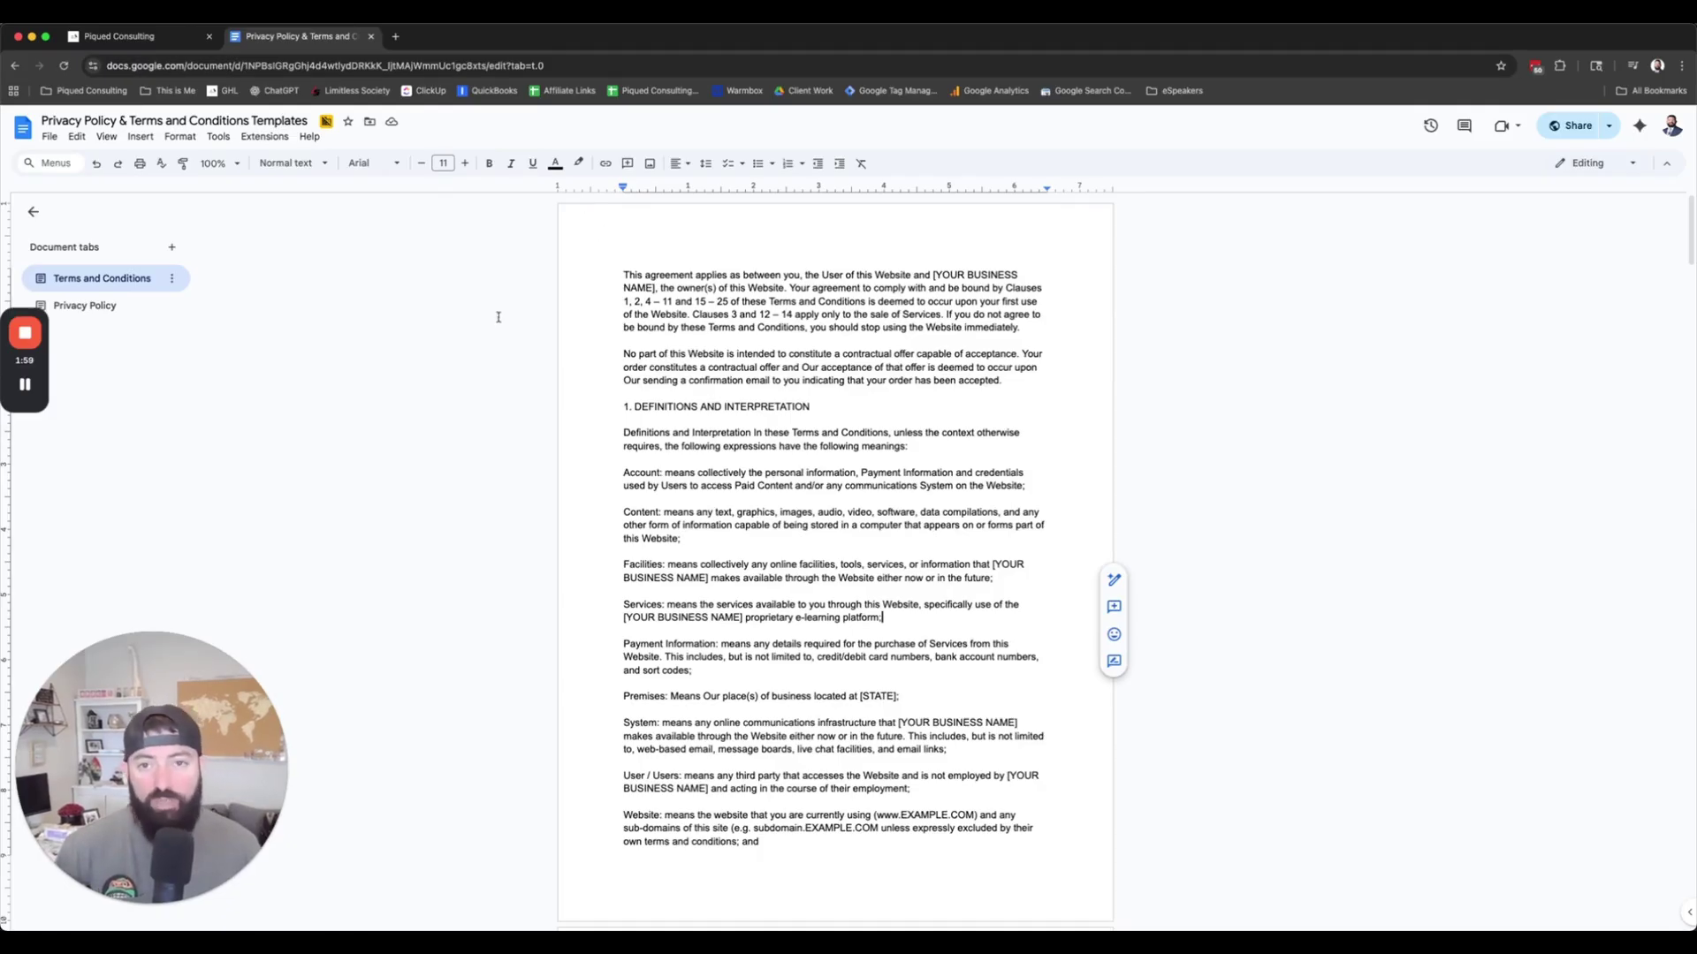
left_click_drag(675, 315, 836, 521)
left_click(734, 274)
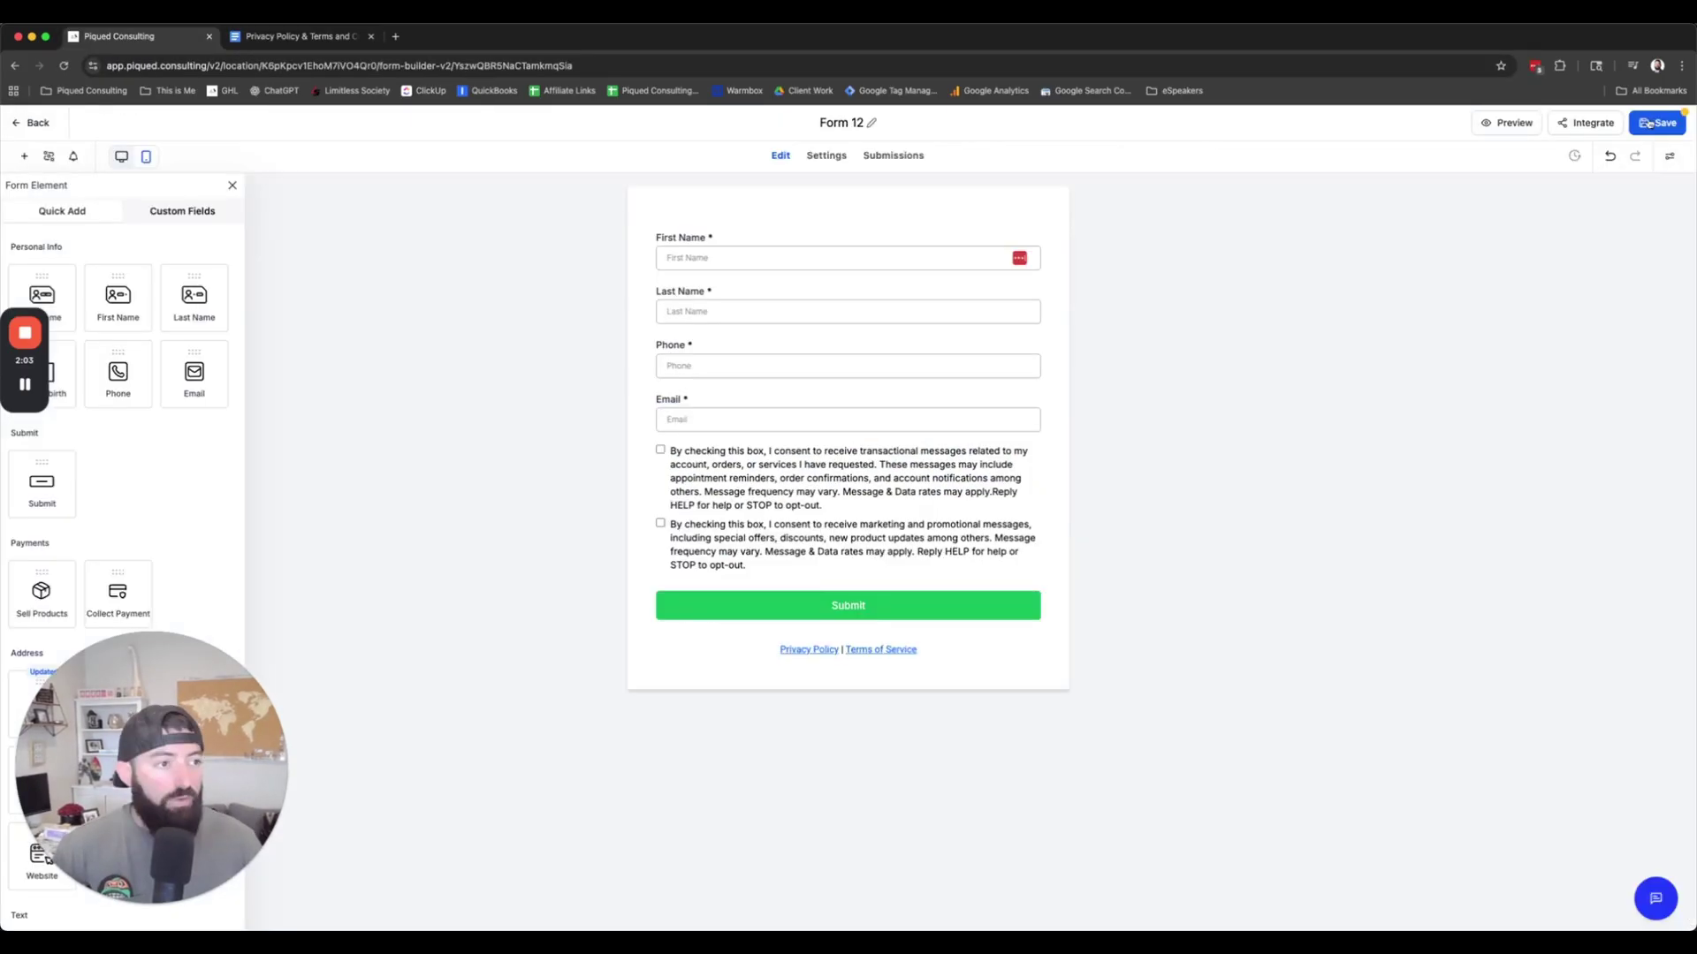
left_click(1250, 280)
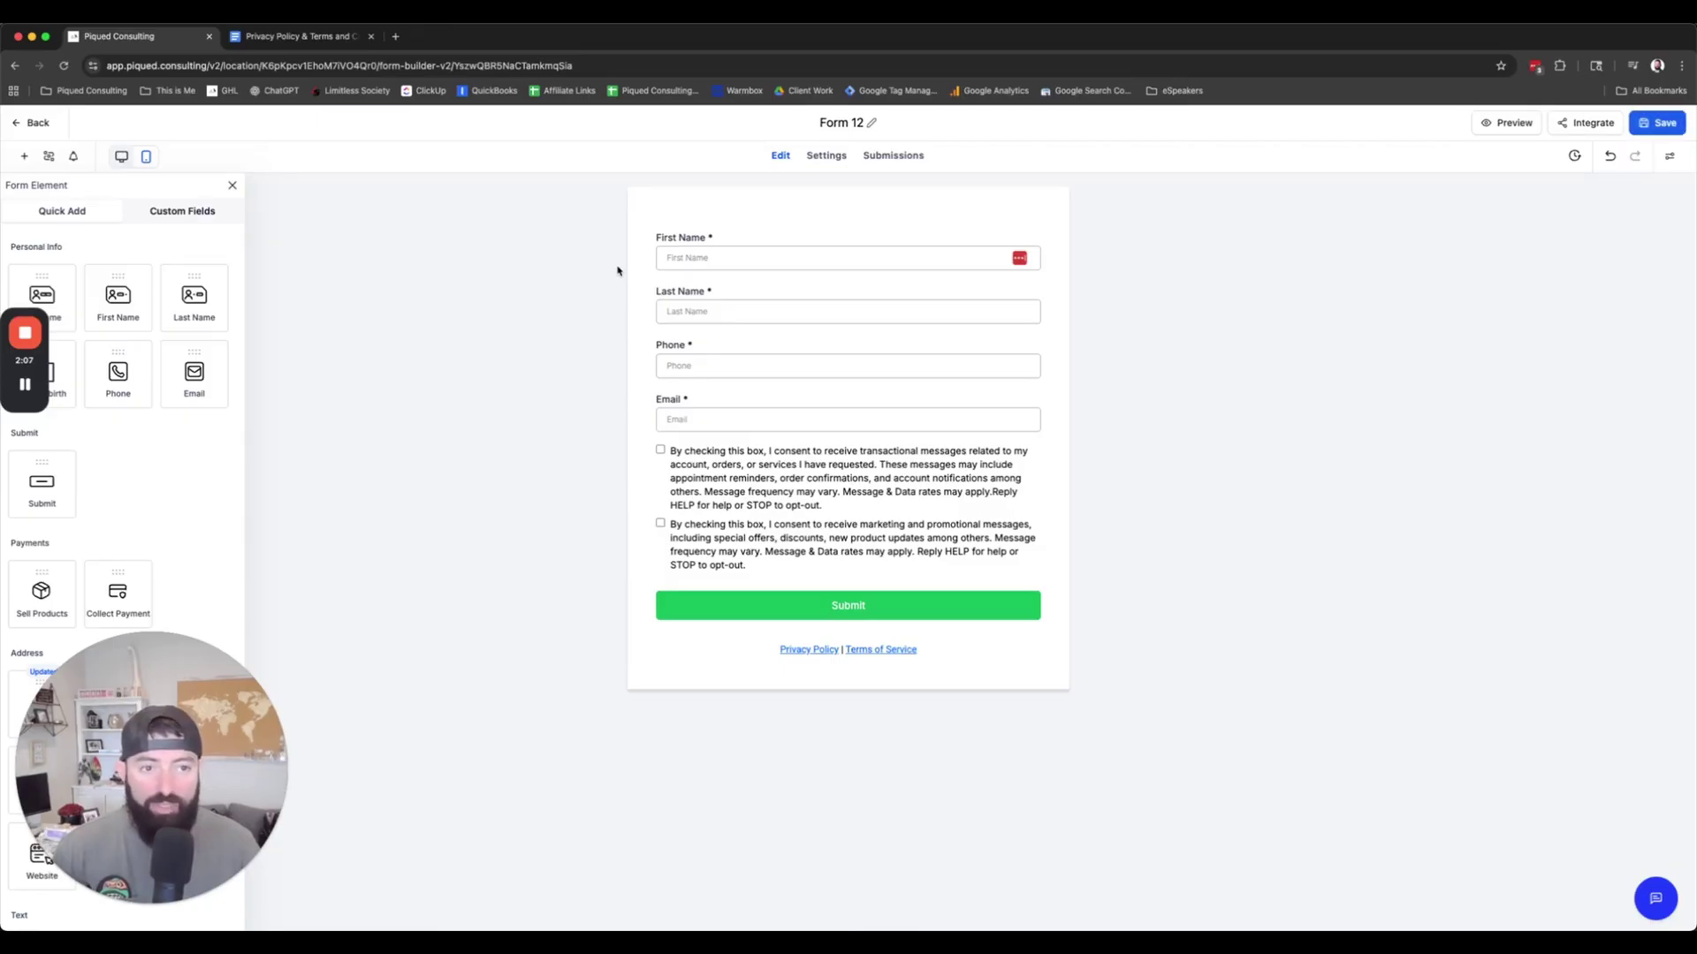
Step: Leave Form 12's builder and go back to the Forms list
left_click(32, 126)
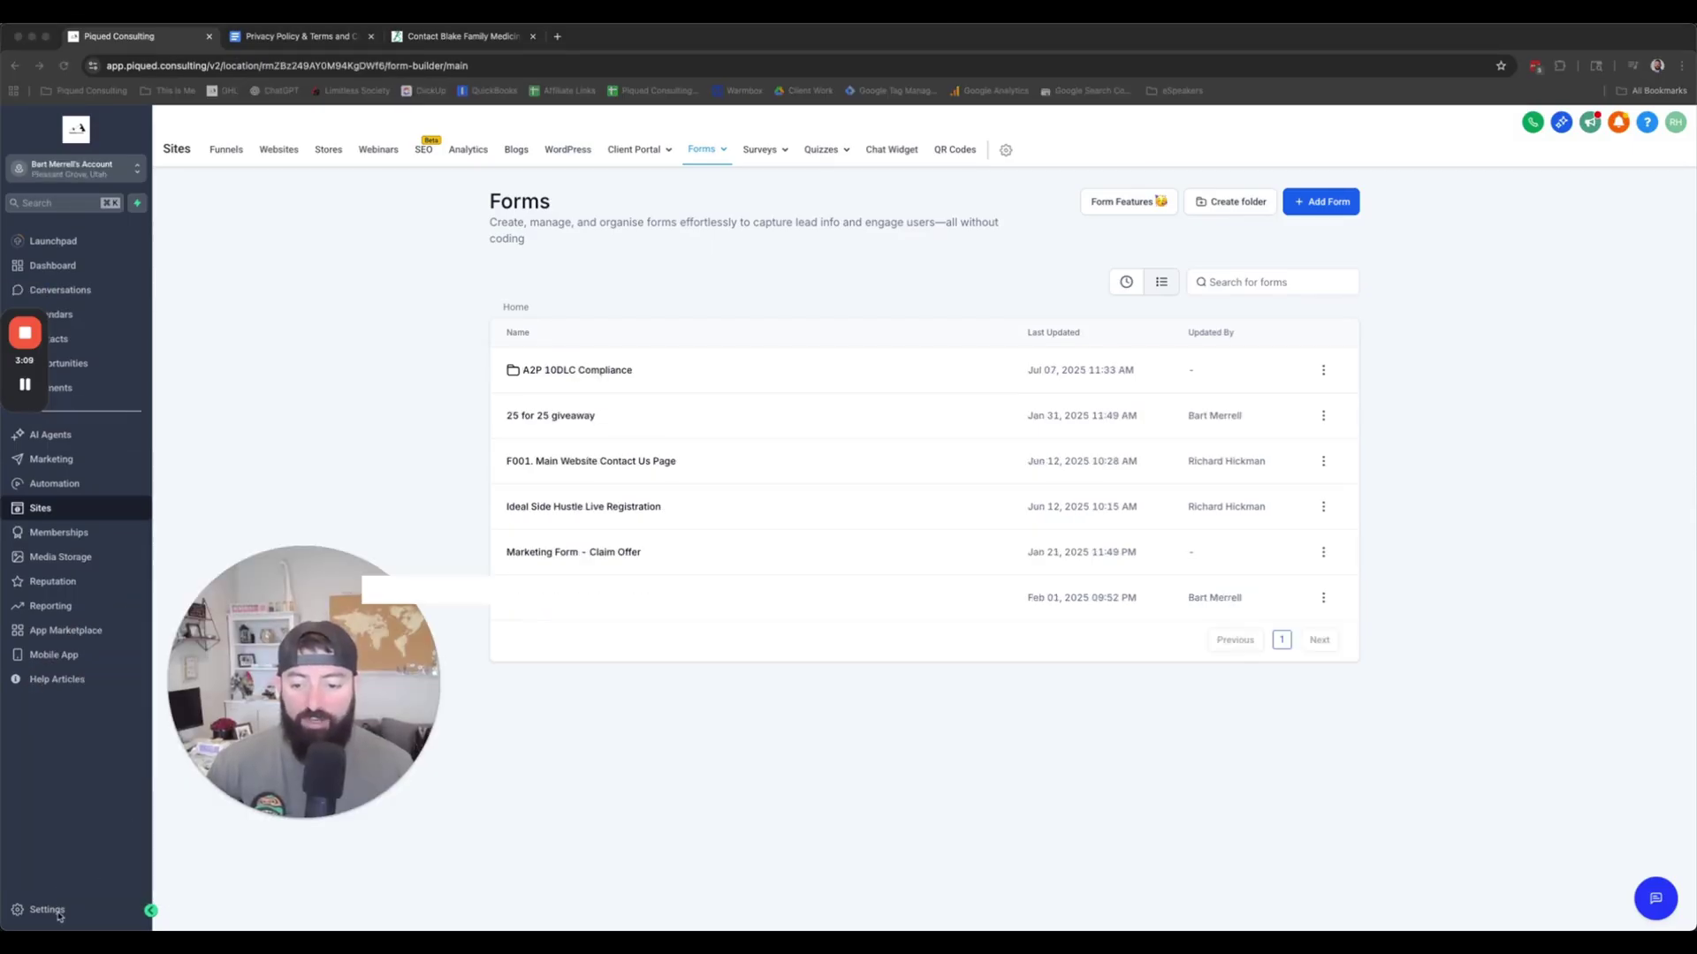
Step: Go to the phone number settings and start buying a new number
left_click(59, 913)
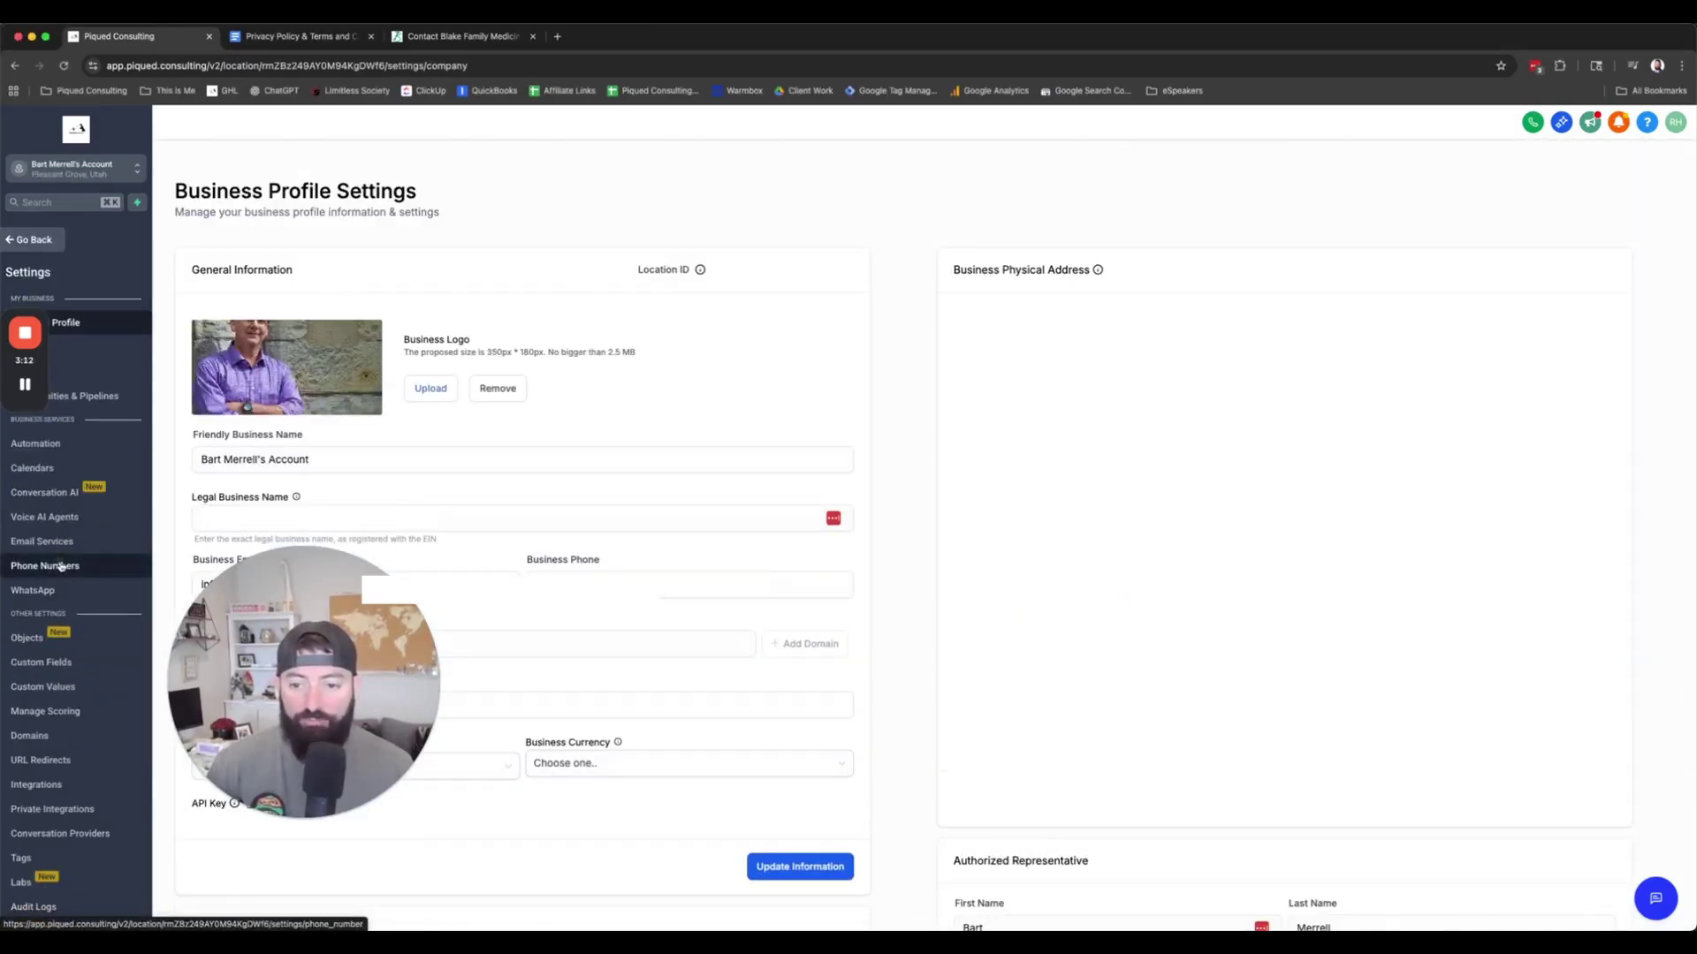
left_click(62, 570)
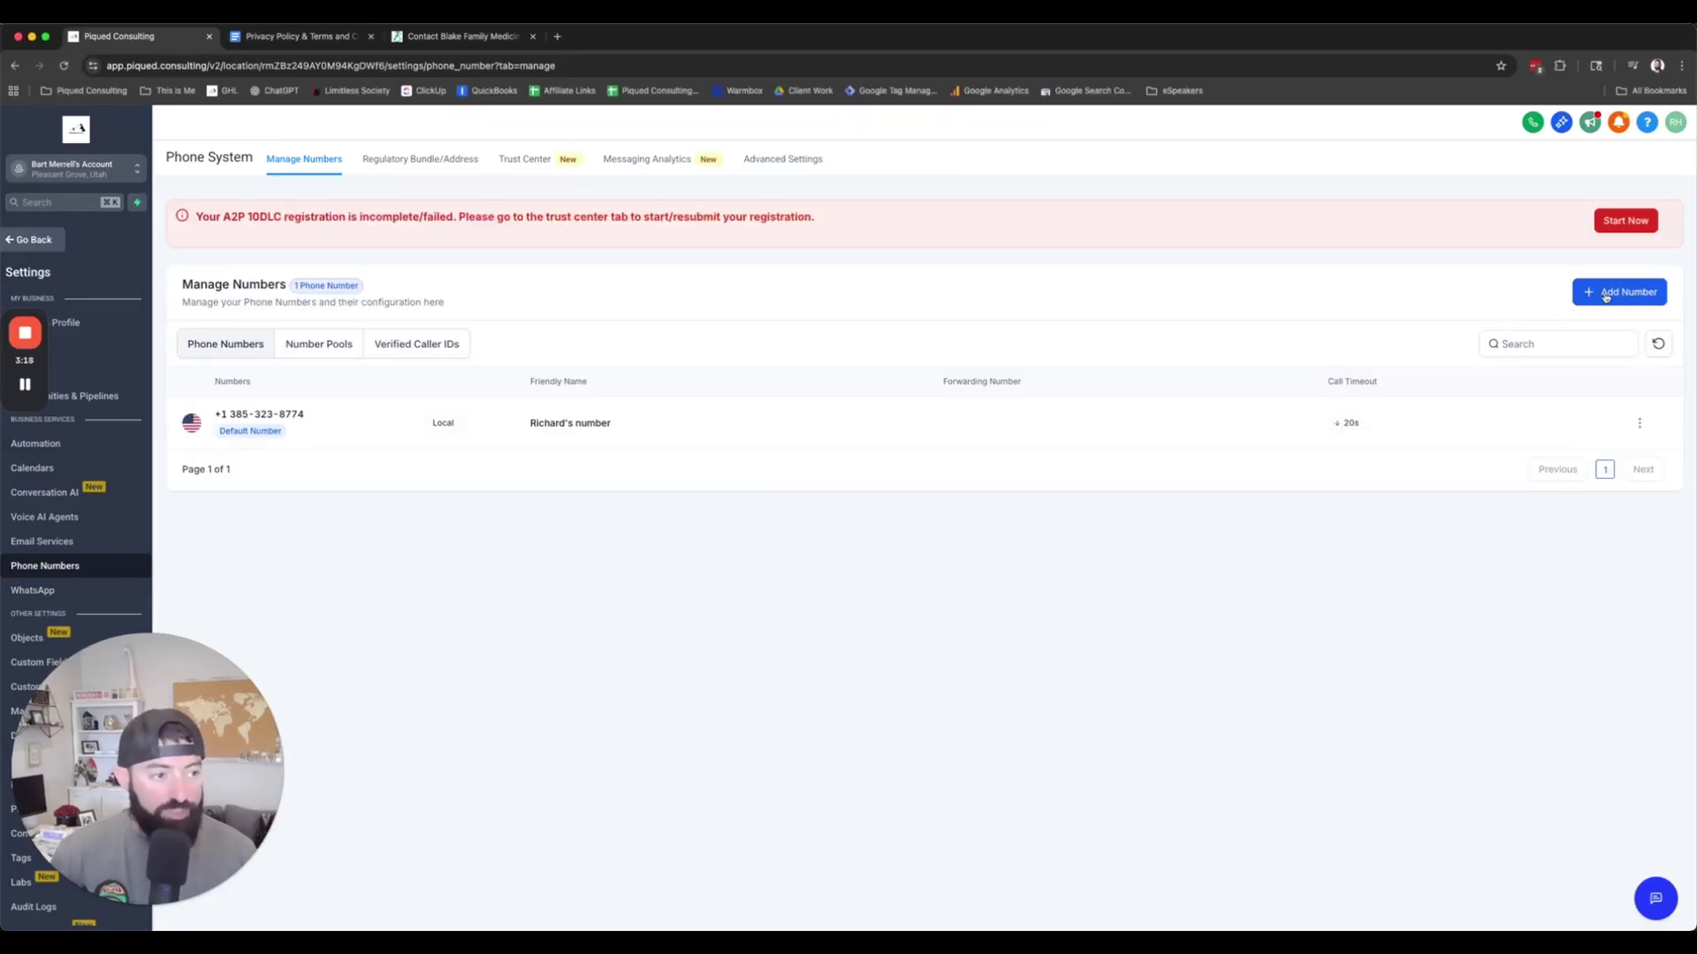
left_click(1635, 296)
left_click(1627, 330)
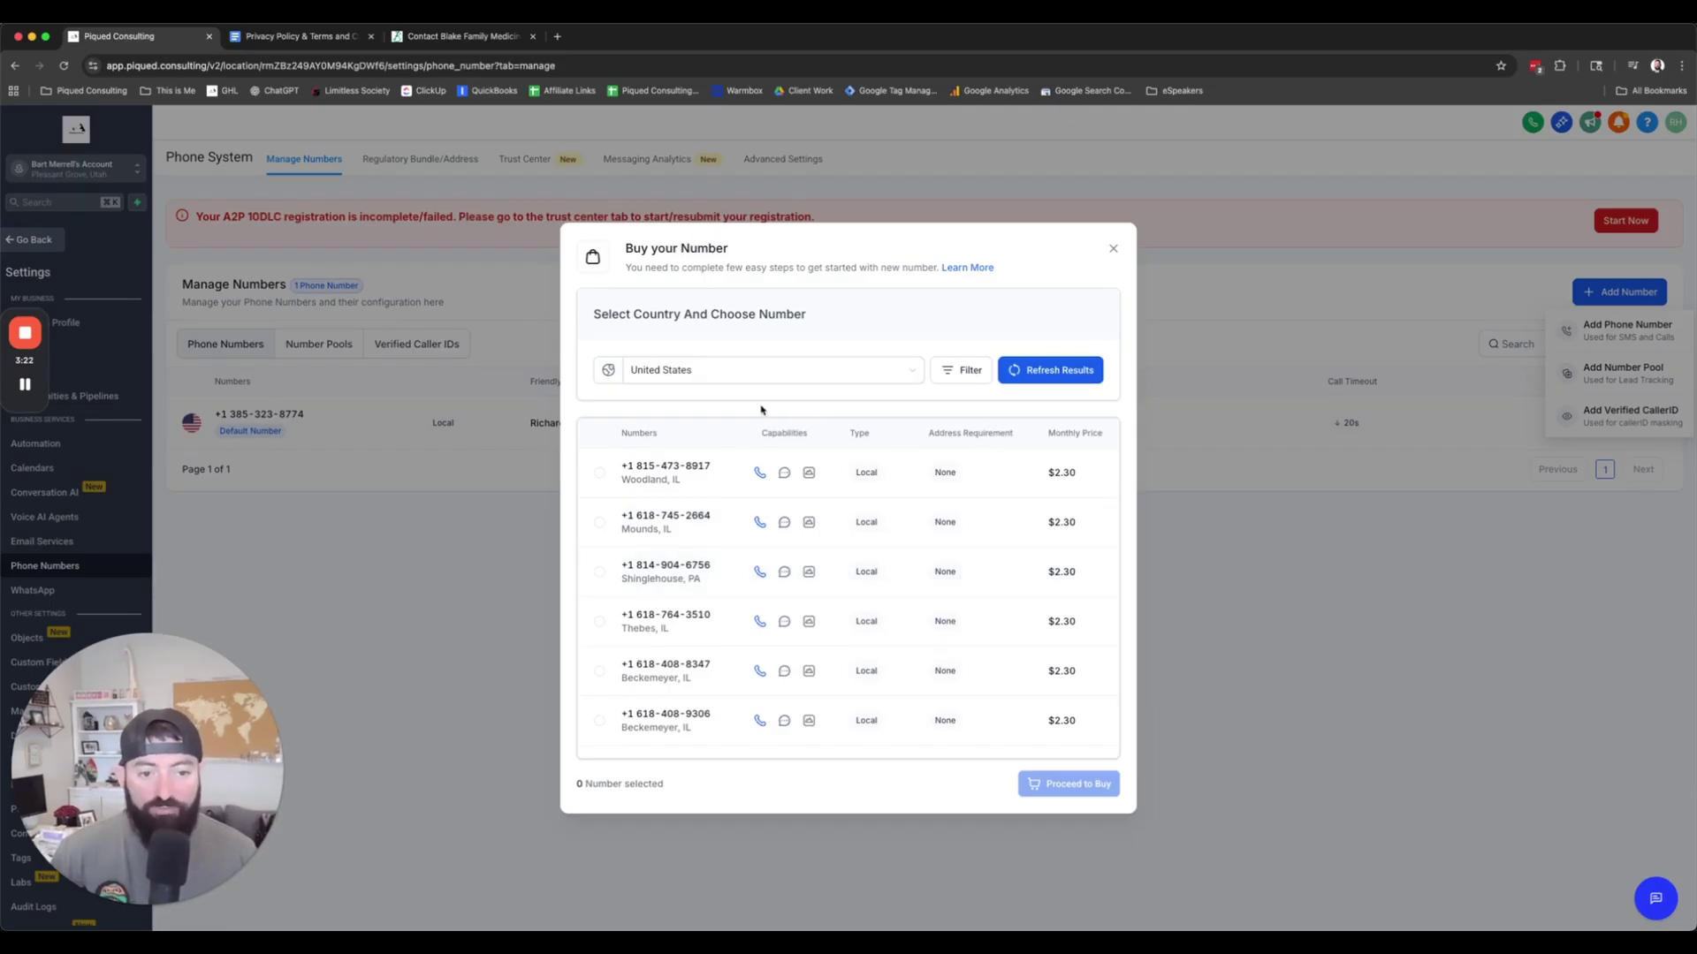
Step: Filter numbers to those starting with 385, then close the purchase window without buying
left_click(963, 371)
left_click(839, 444)
type("385")
left_click(1038, 443)
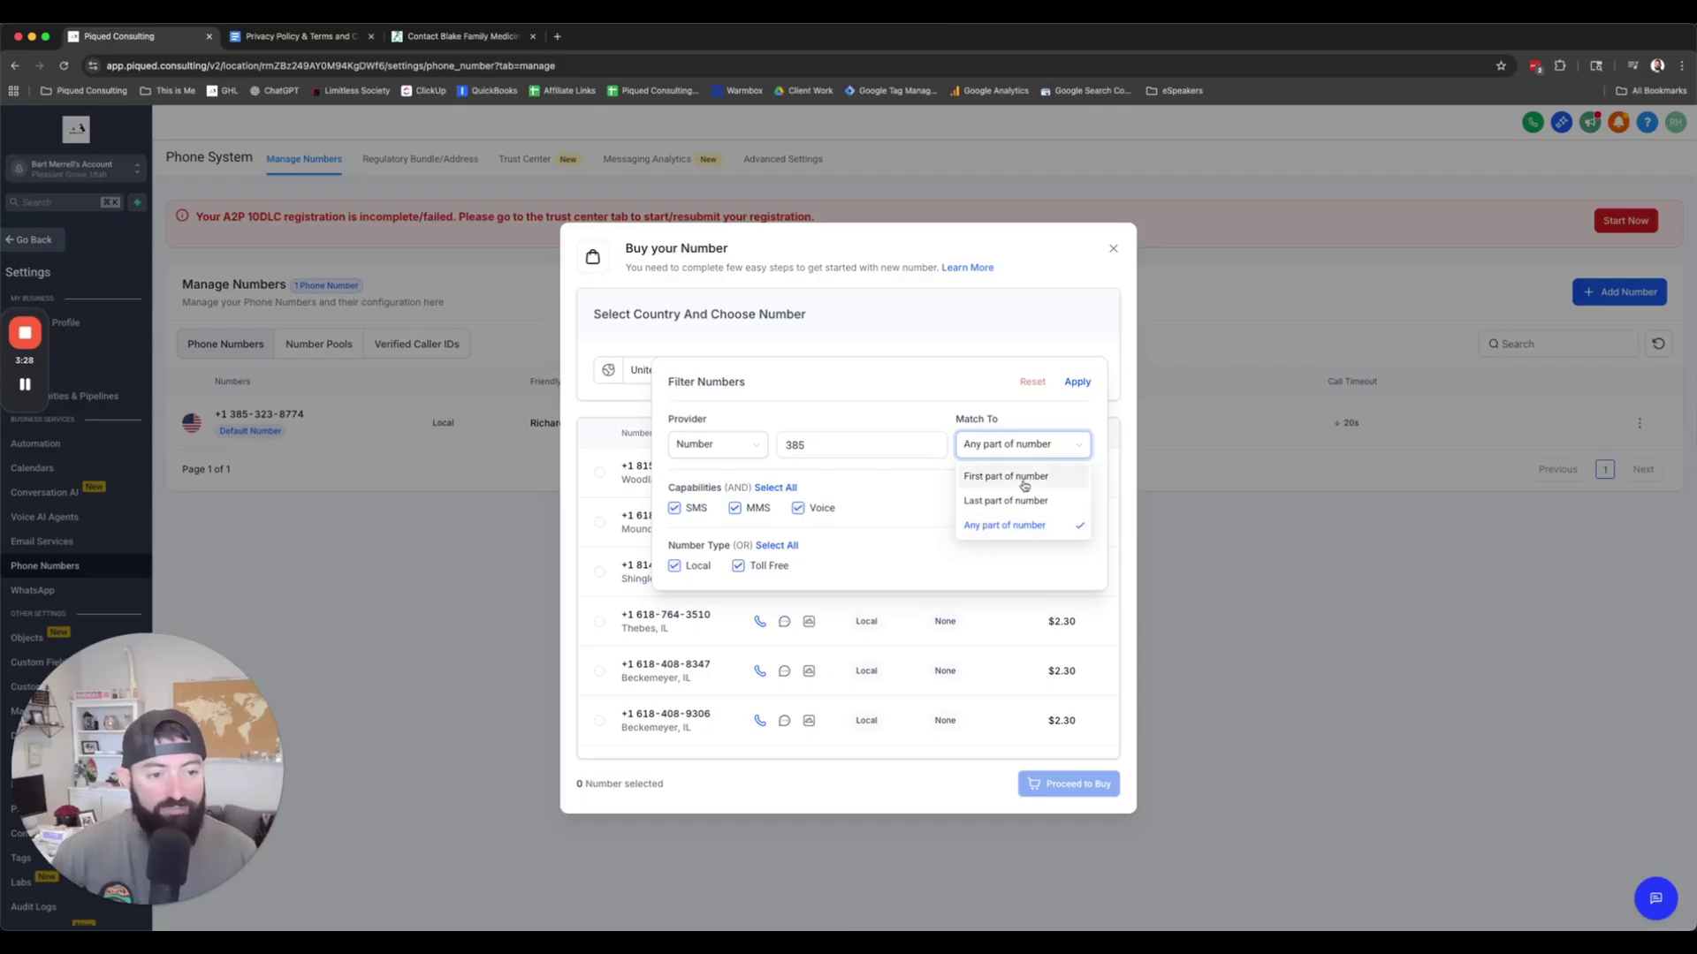
left_click(1012, 477)
left_click(1075, 382)
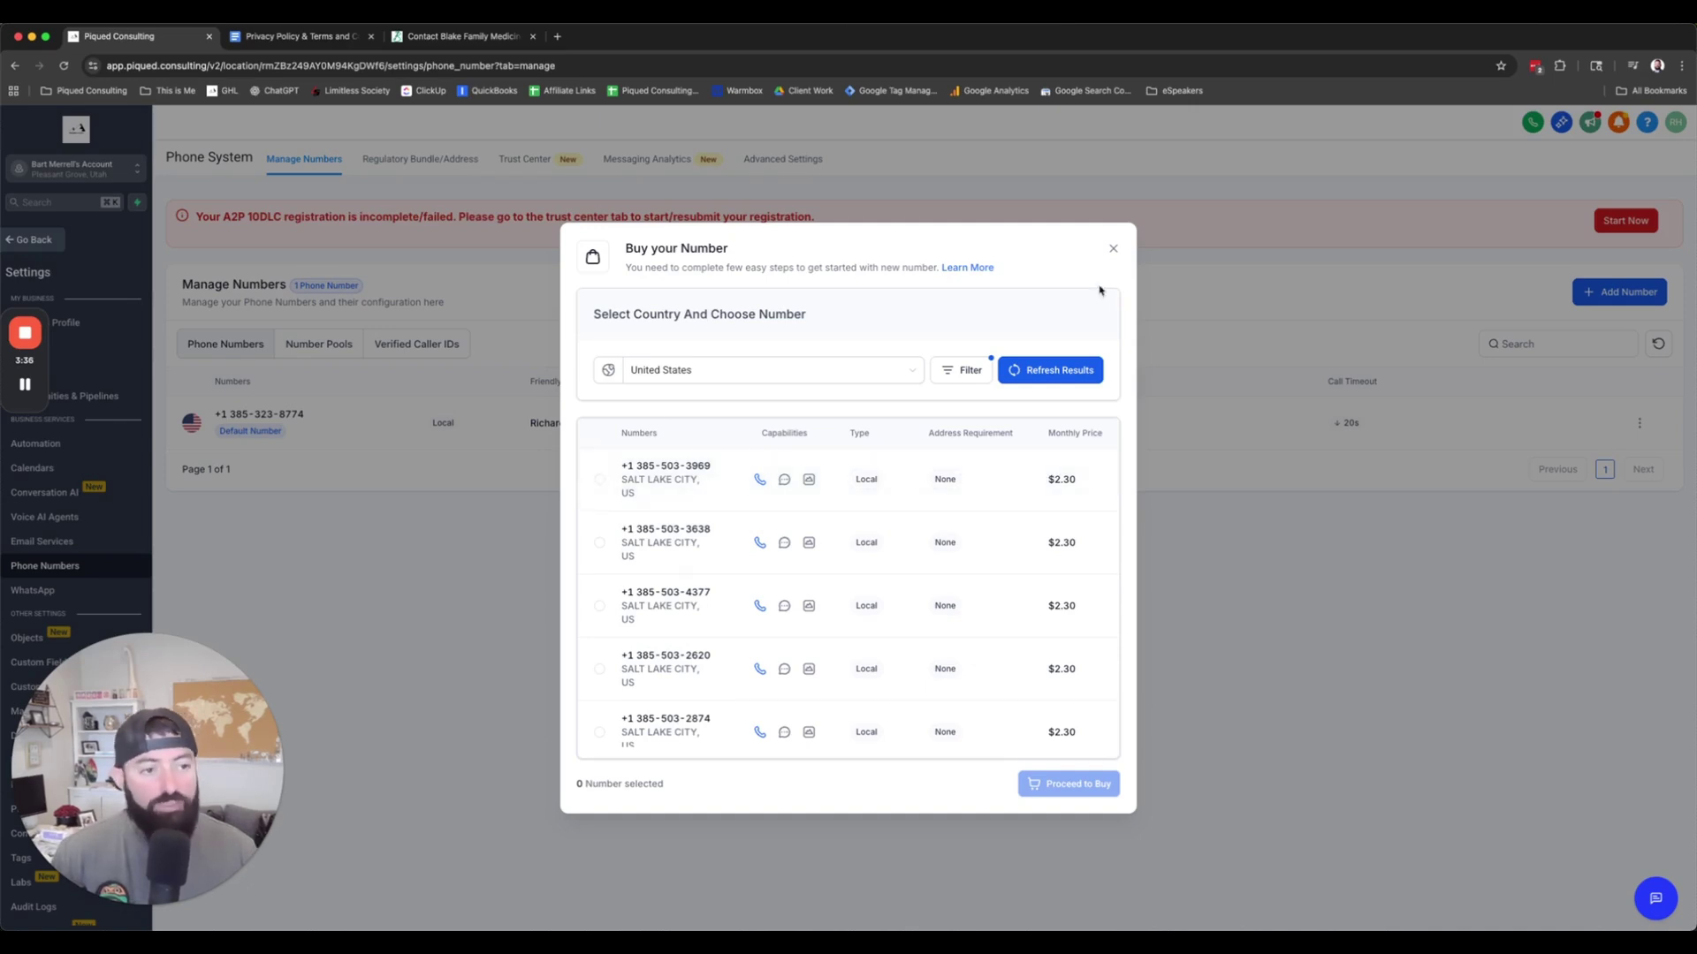
left_click(1113, 248)
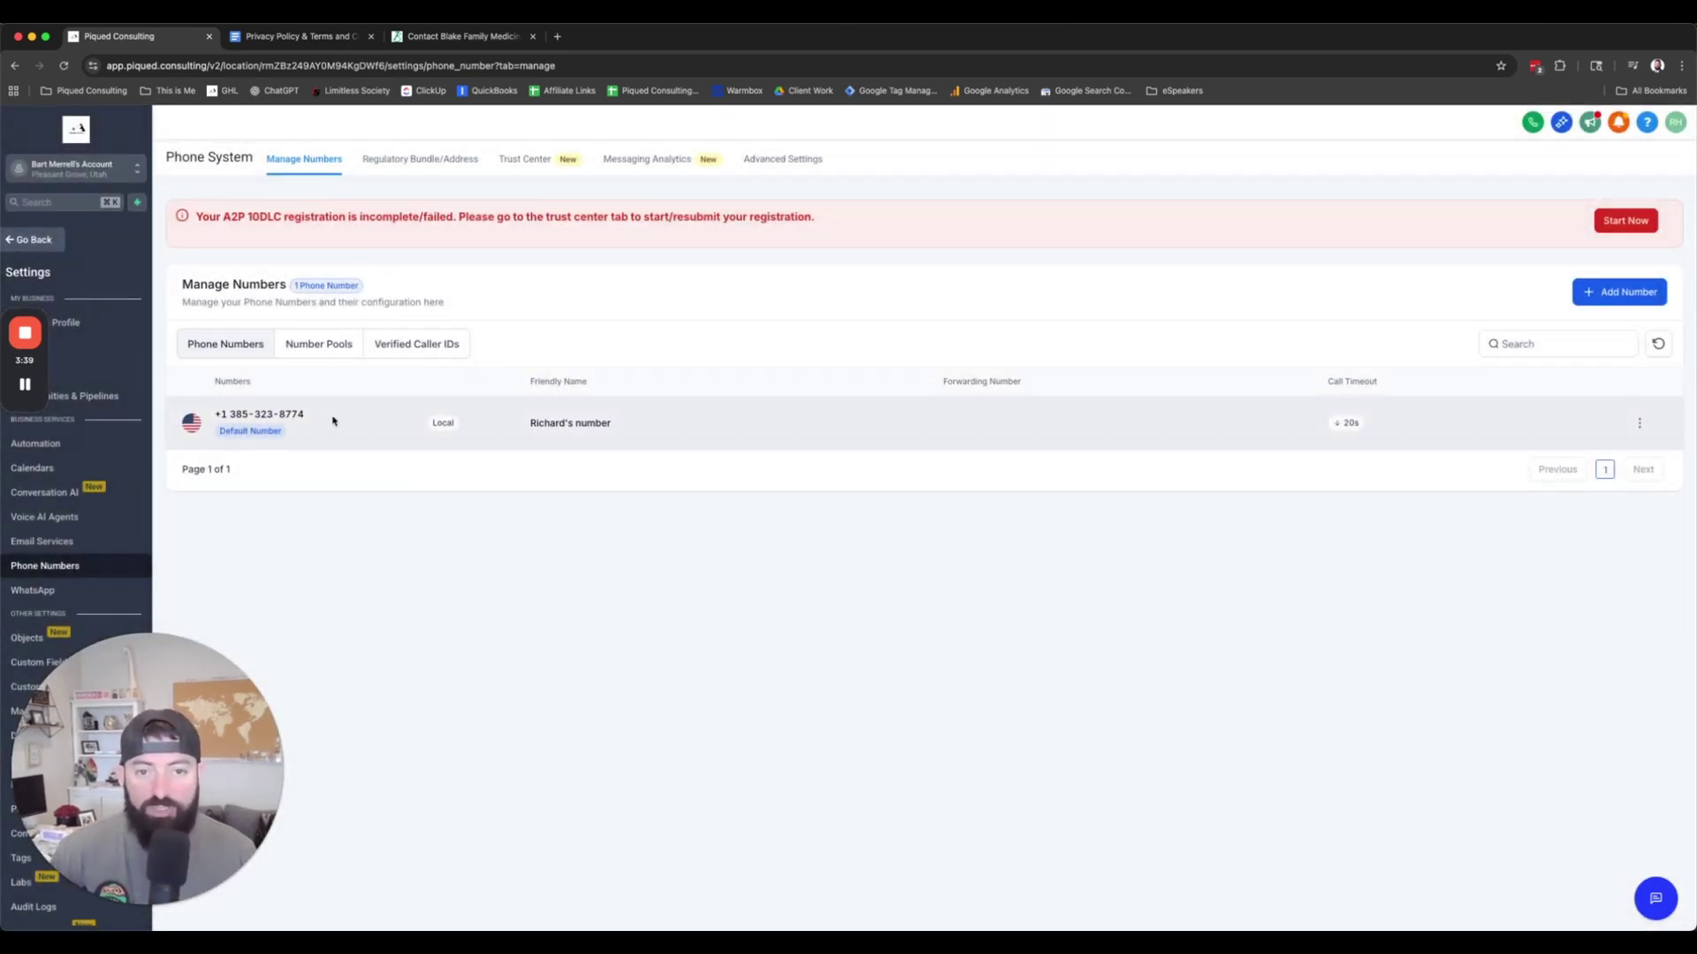
Step: Start the A2P registration from the Trust Center and continue past Profile Needs
left_click(520, 165)
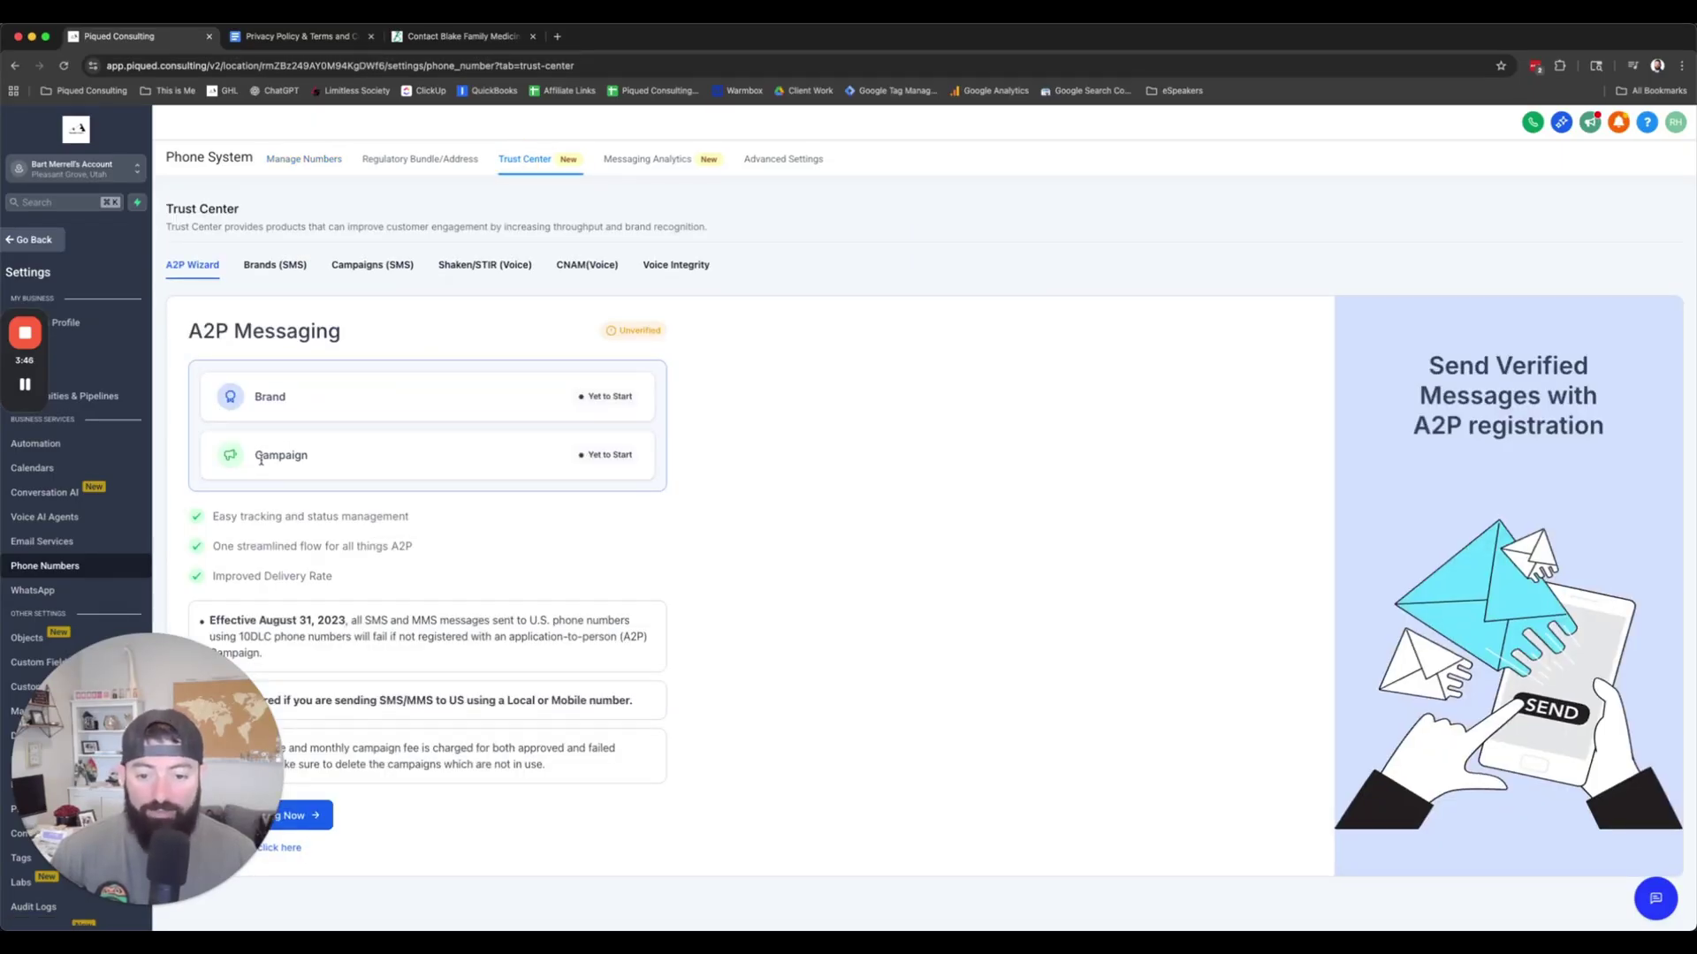
left_click_drag(130, 789, 148, 608)
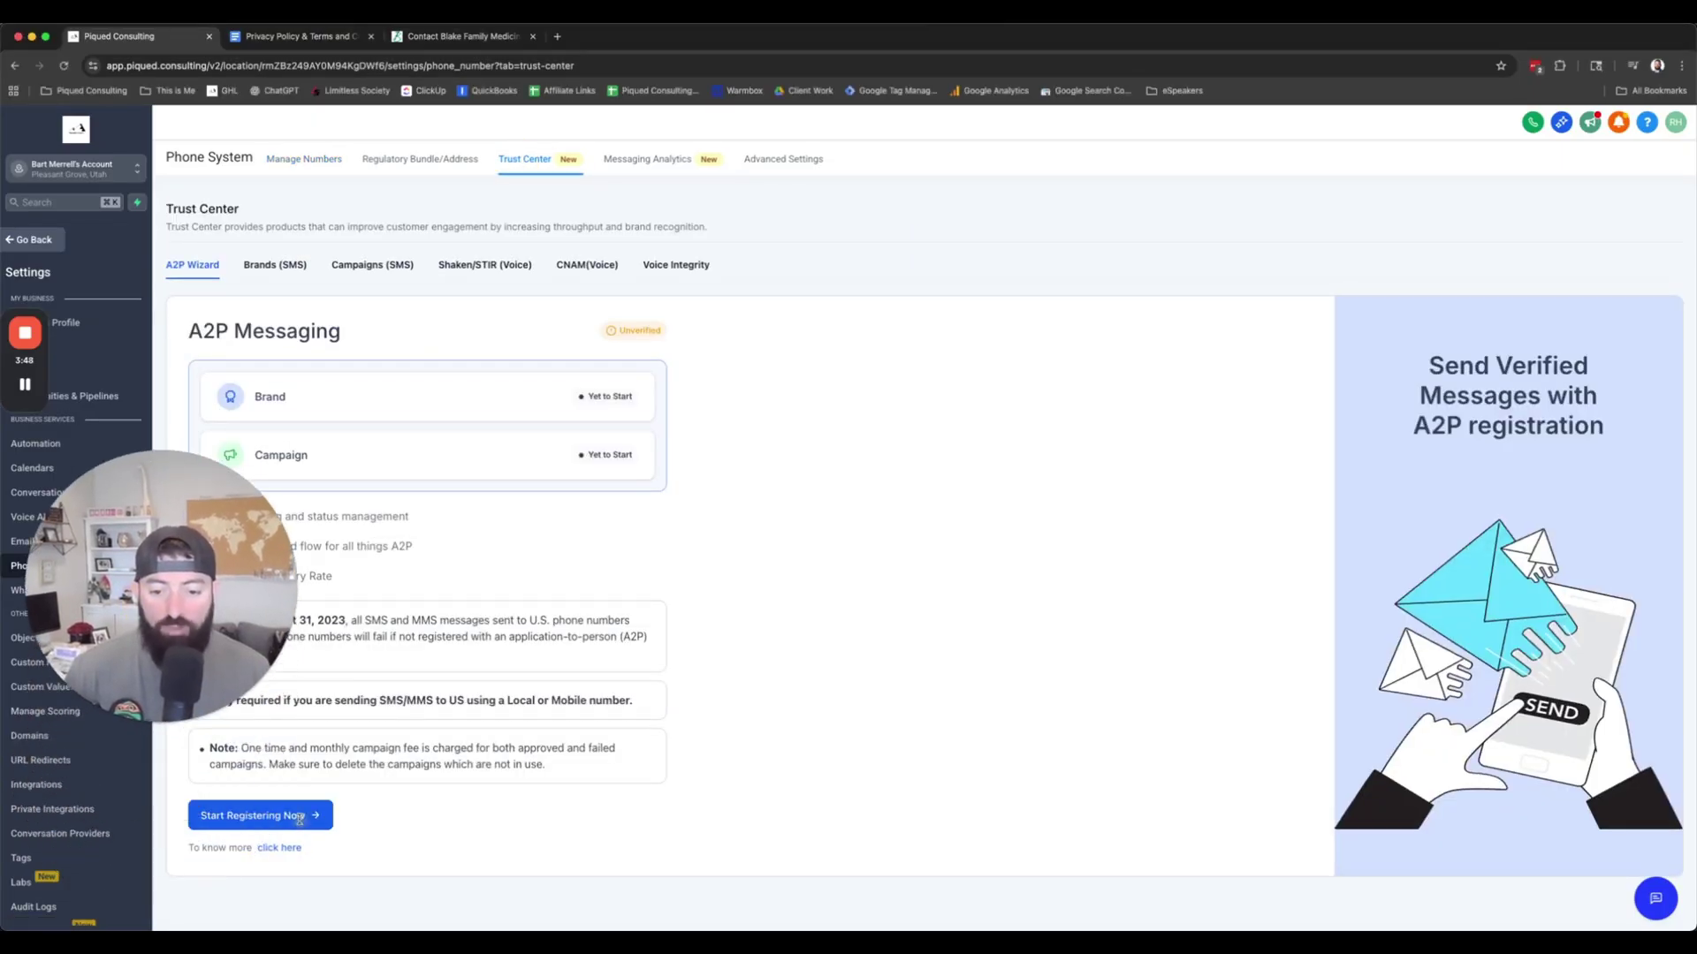
left_click(298, 814)
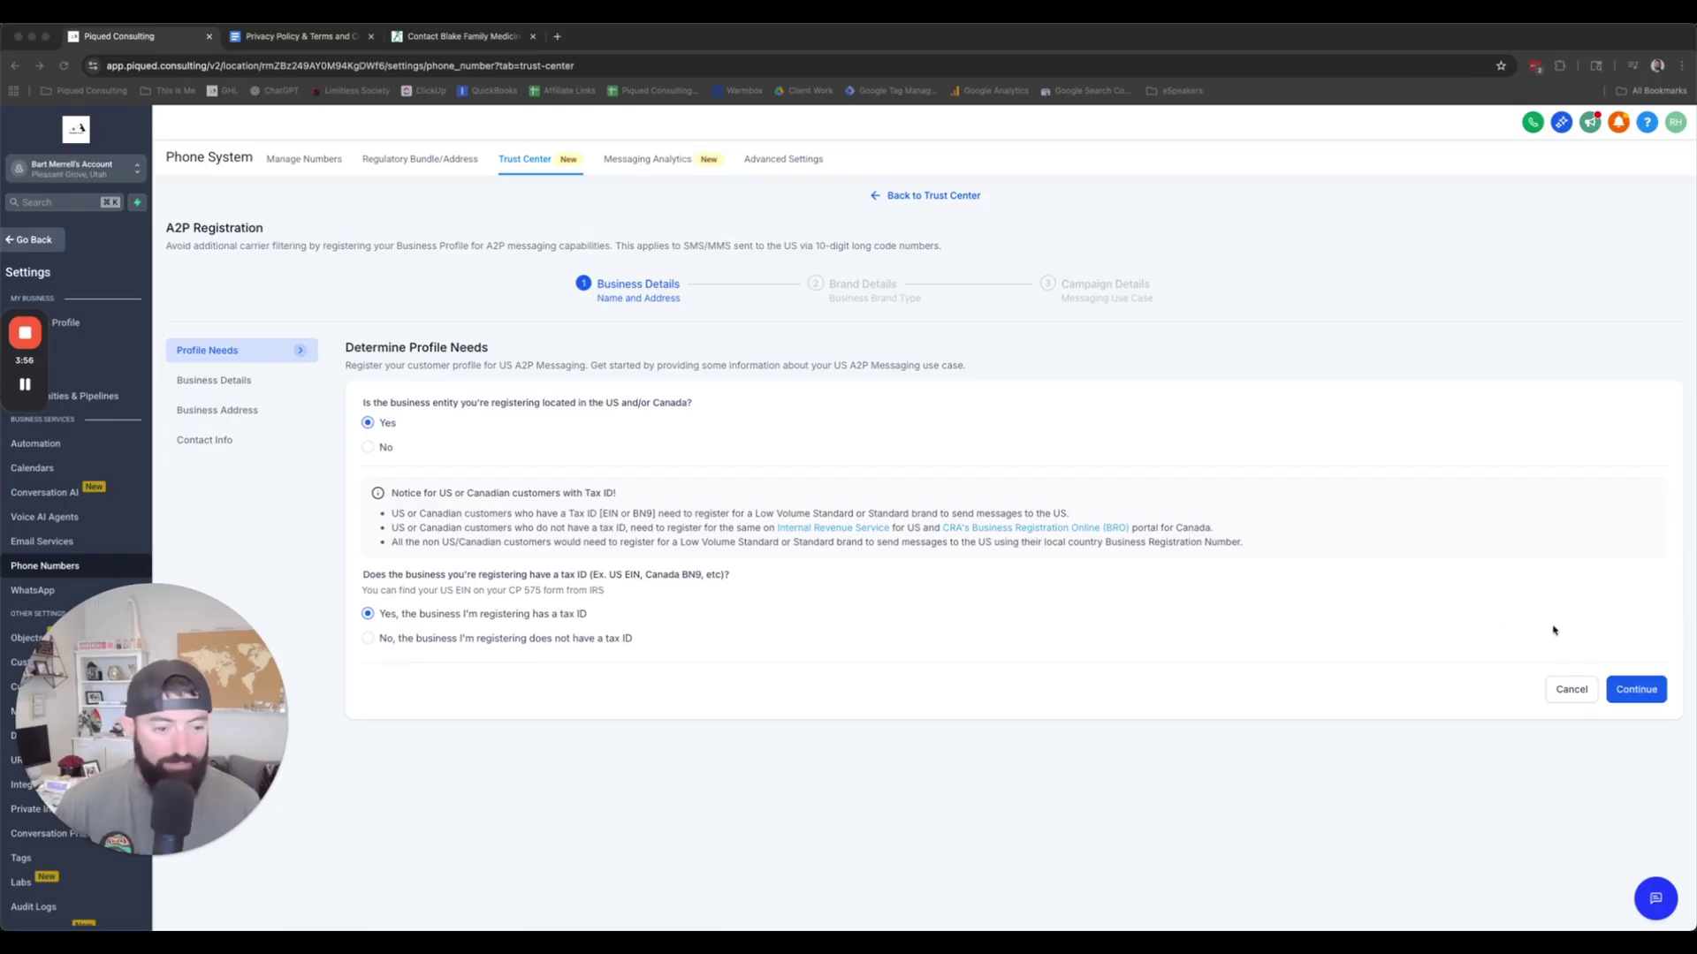
left_click(1631, 697)
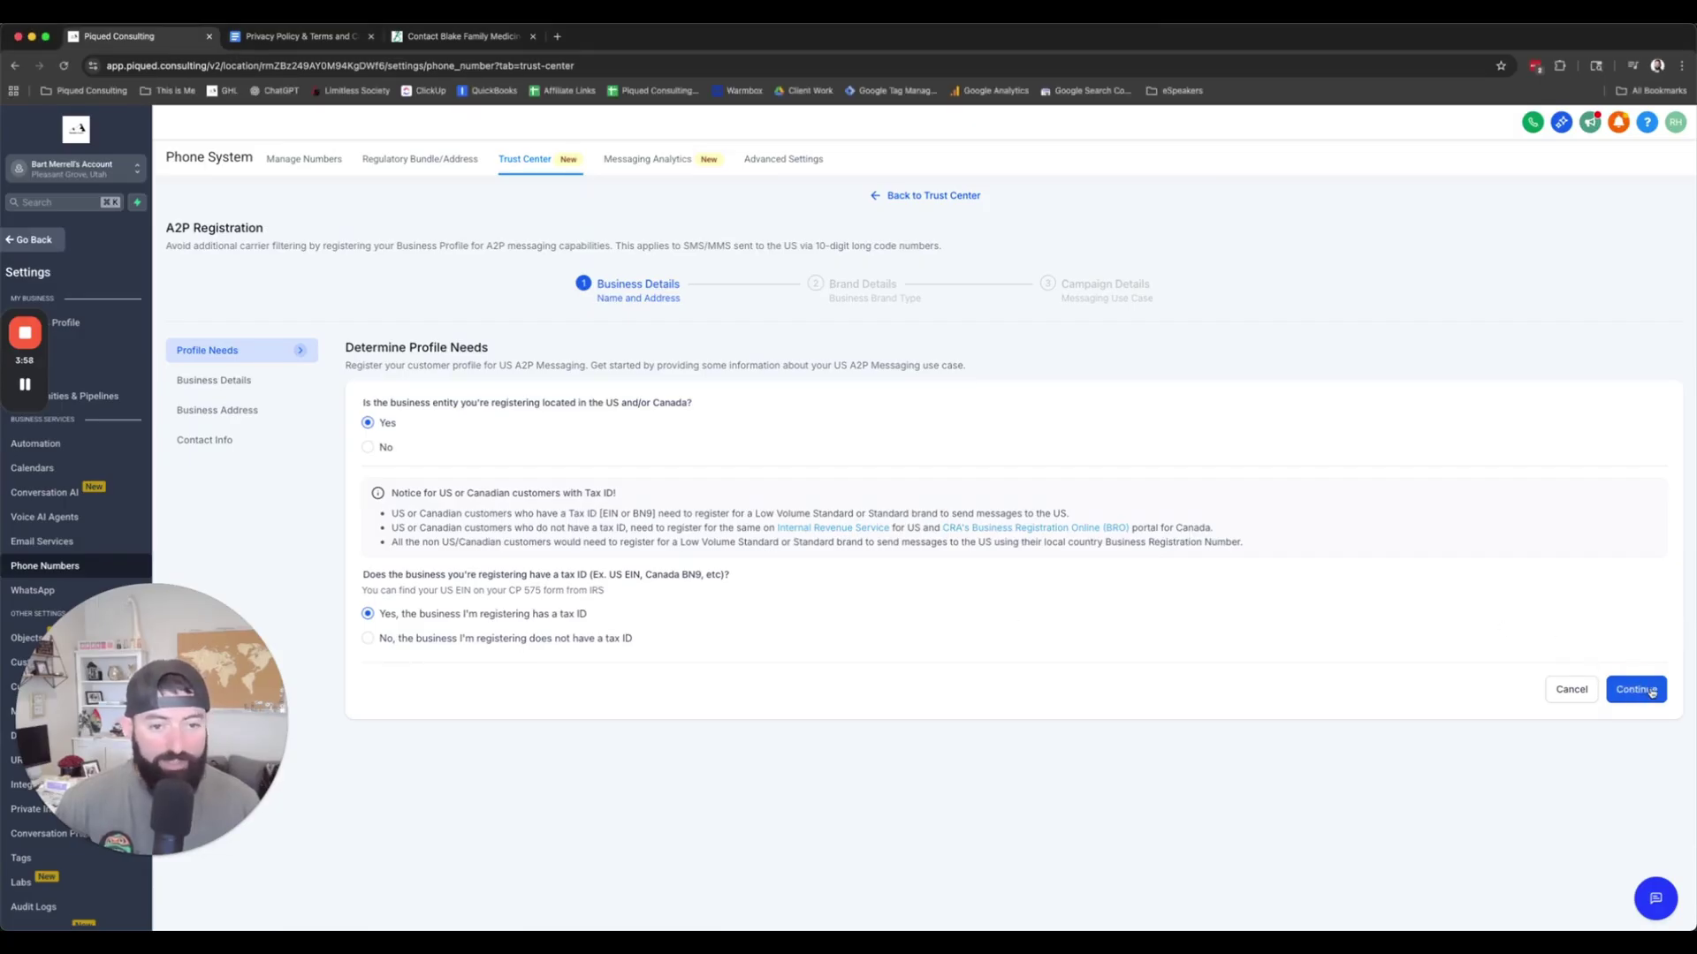
left_click(1635, 689)
Step: Review the prefilled Business Details, keeping Corporation as business type, and continue to Business Address
scroll(923, 531, "down", 2)
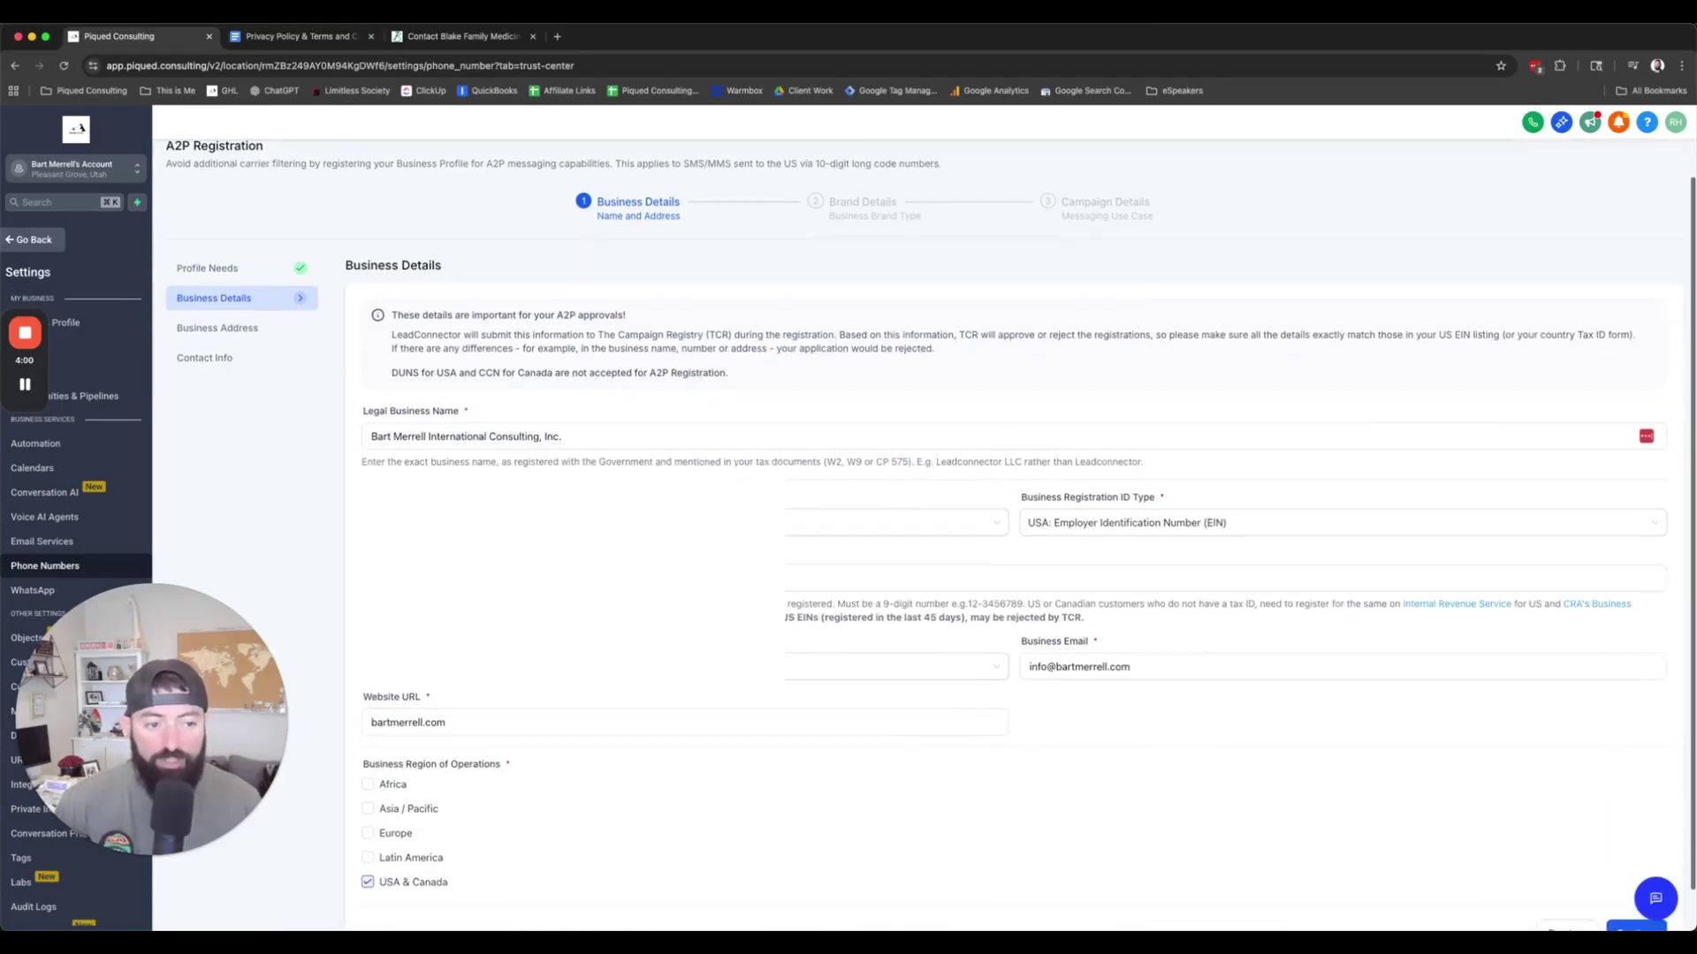
scroll(600, 385, "down", 1)
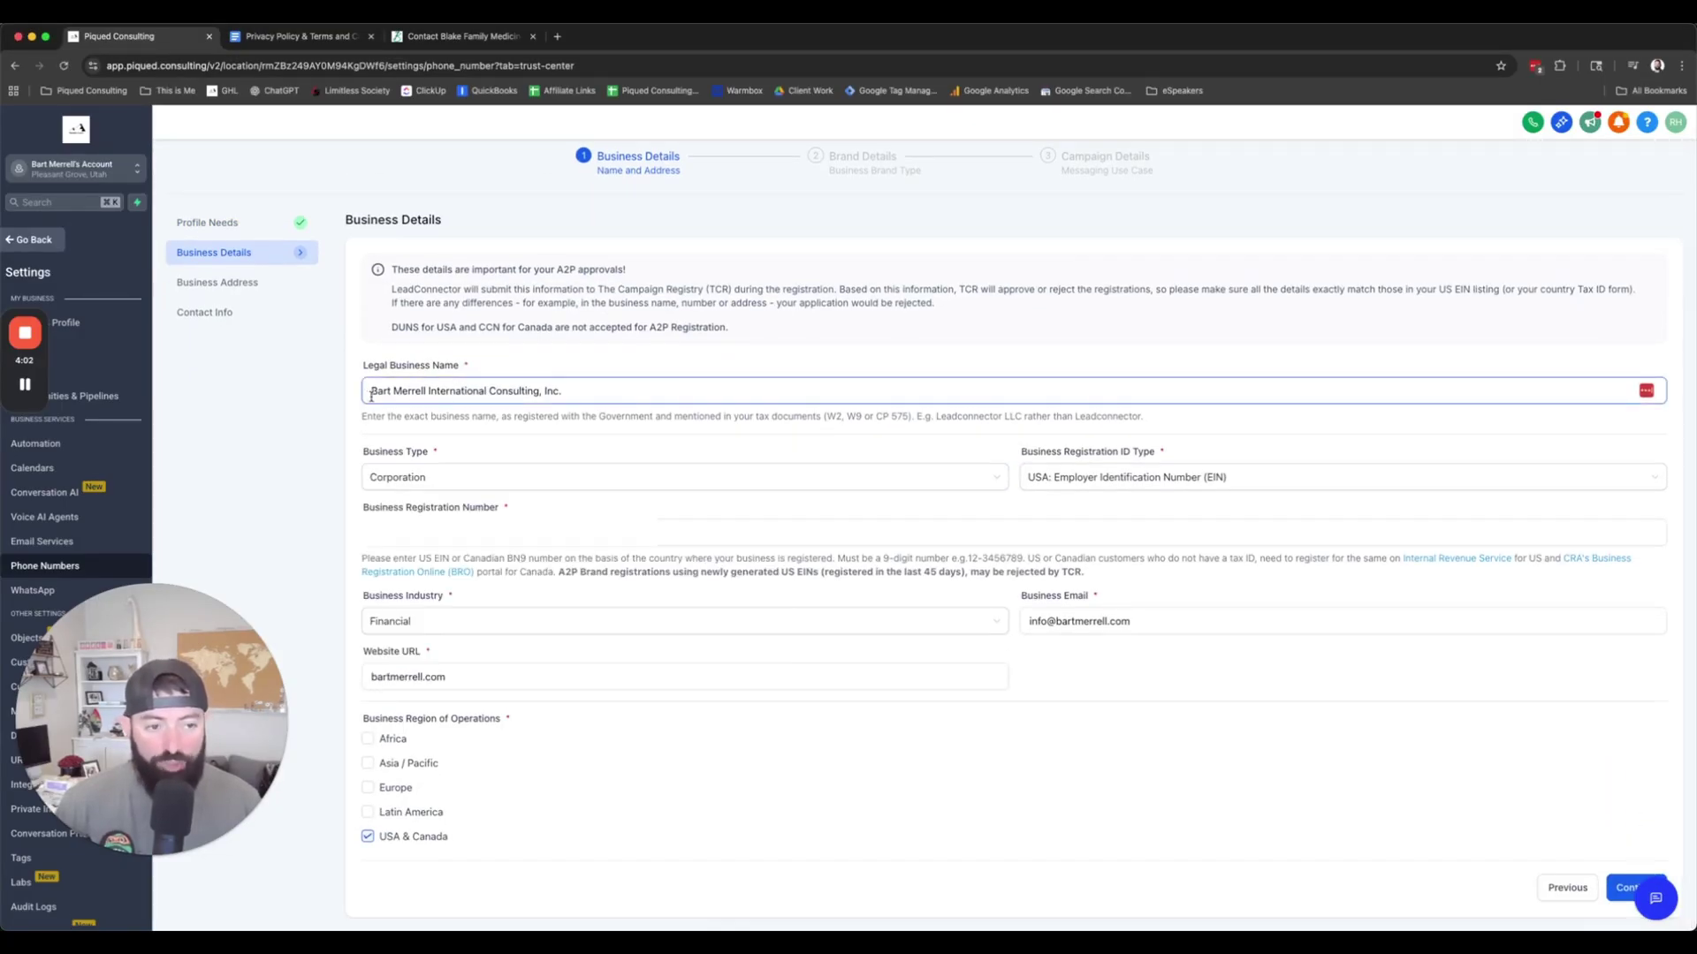
left_click_drag(562, 391, 333, 394)
left_click(473, 478)
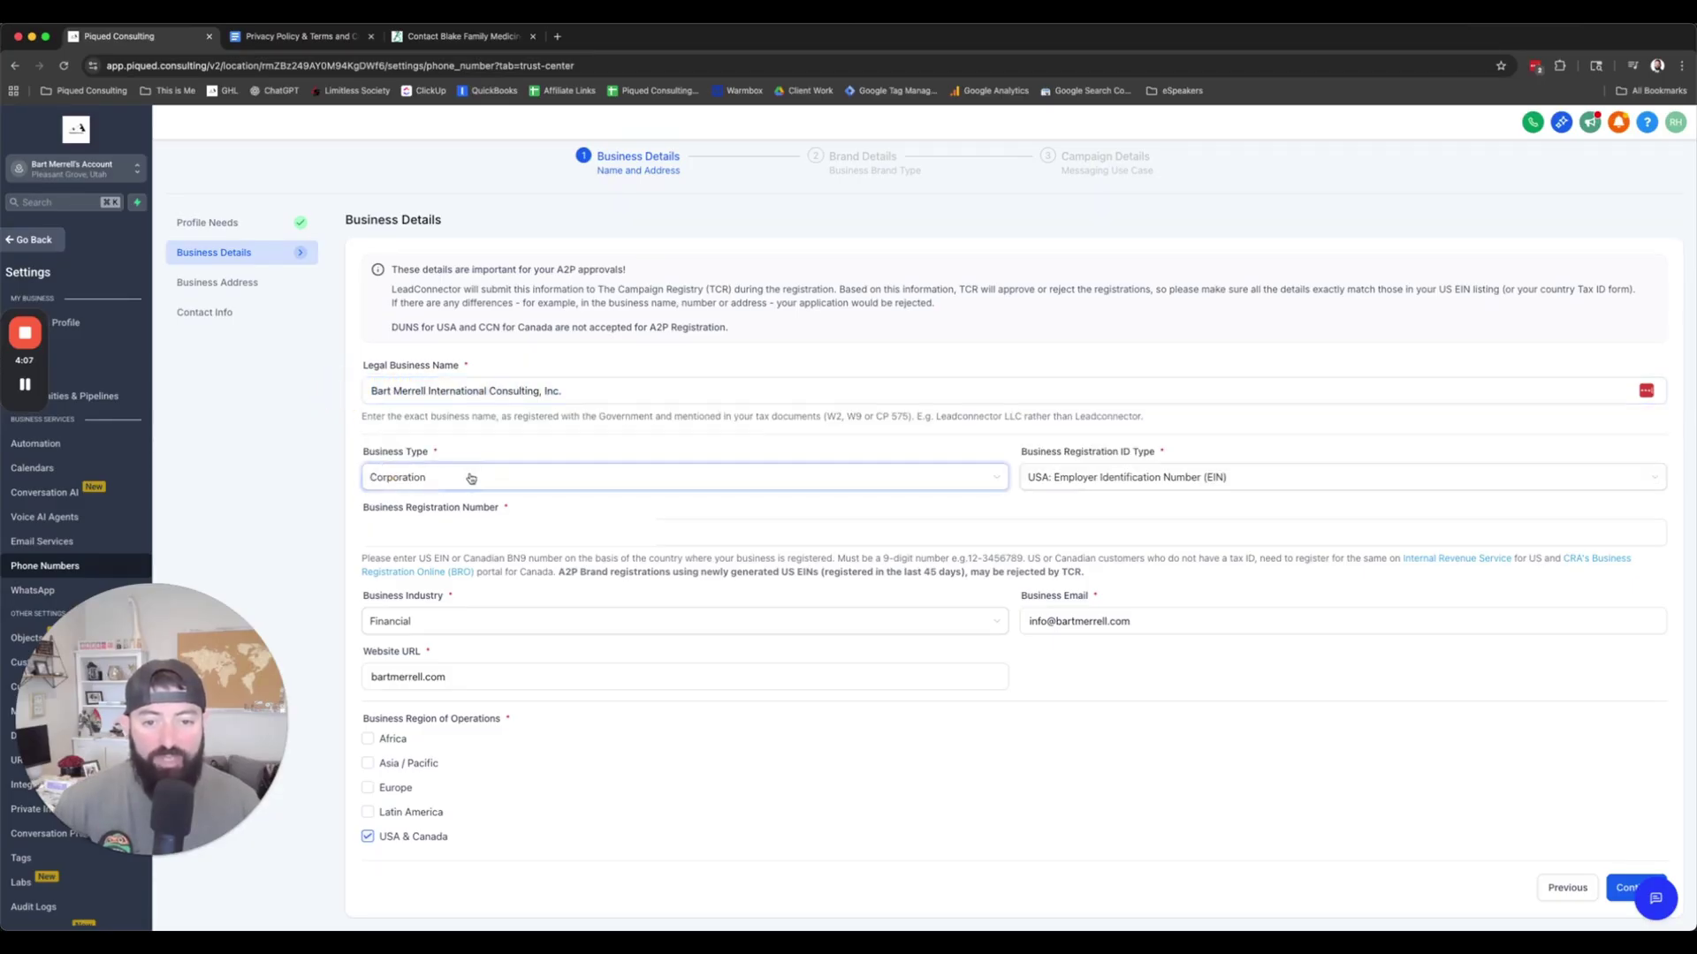
left_click(474, 478)
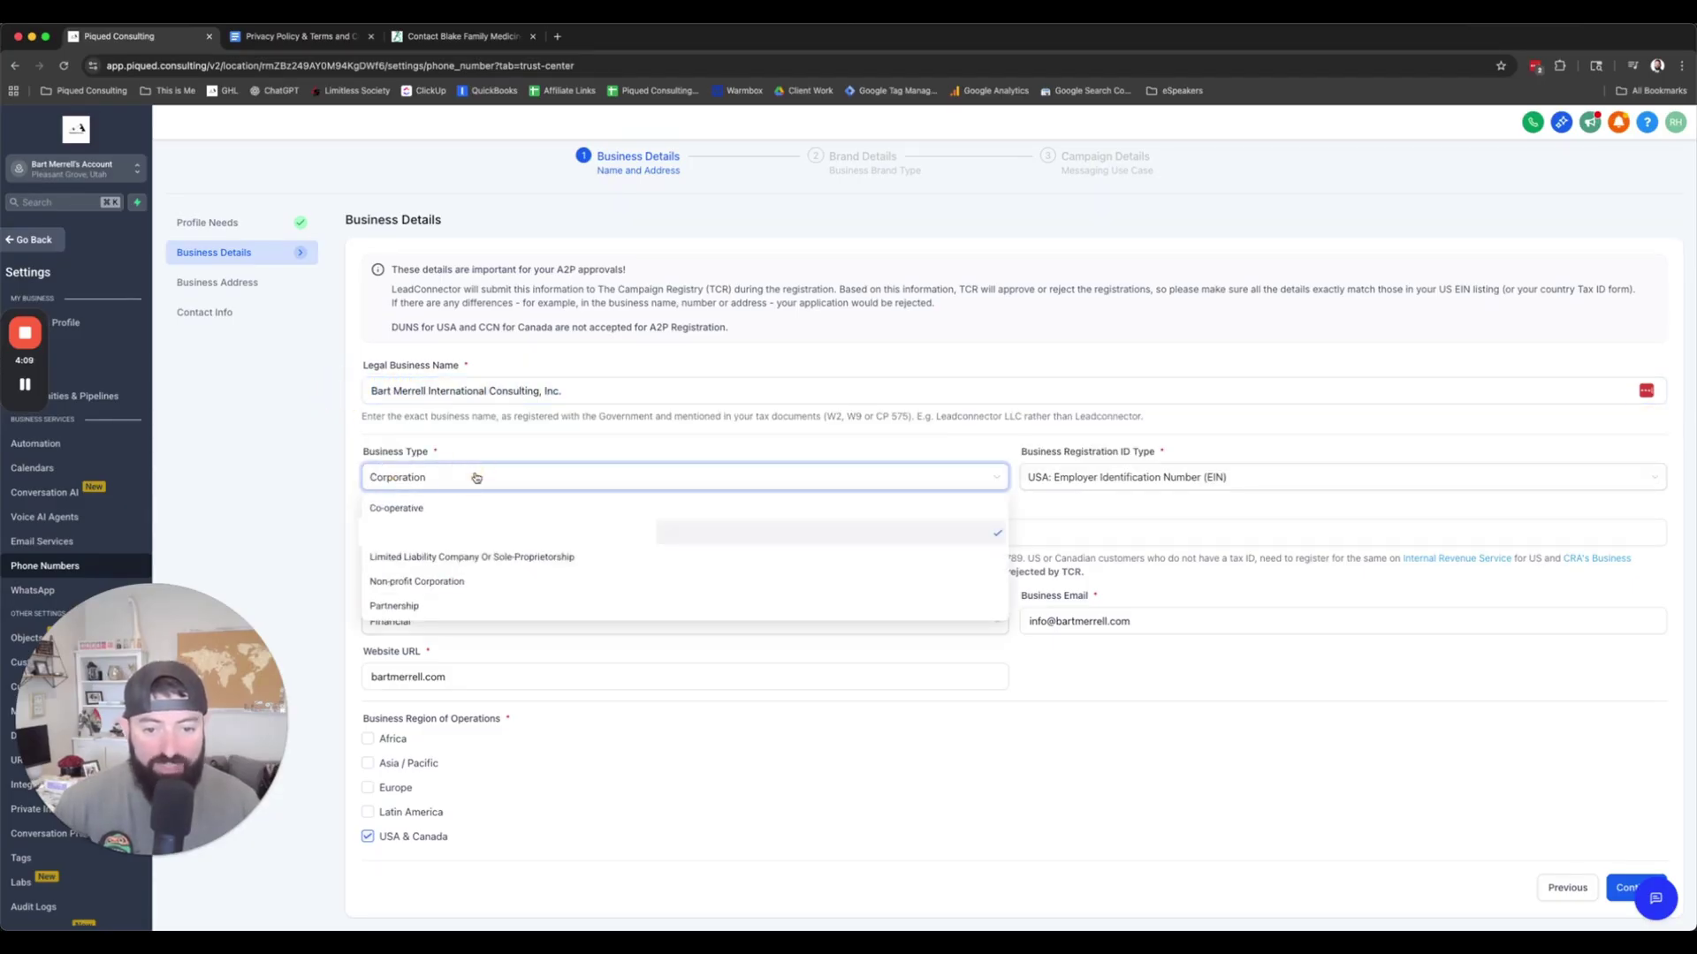
left_click(320, 496)
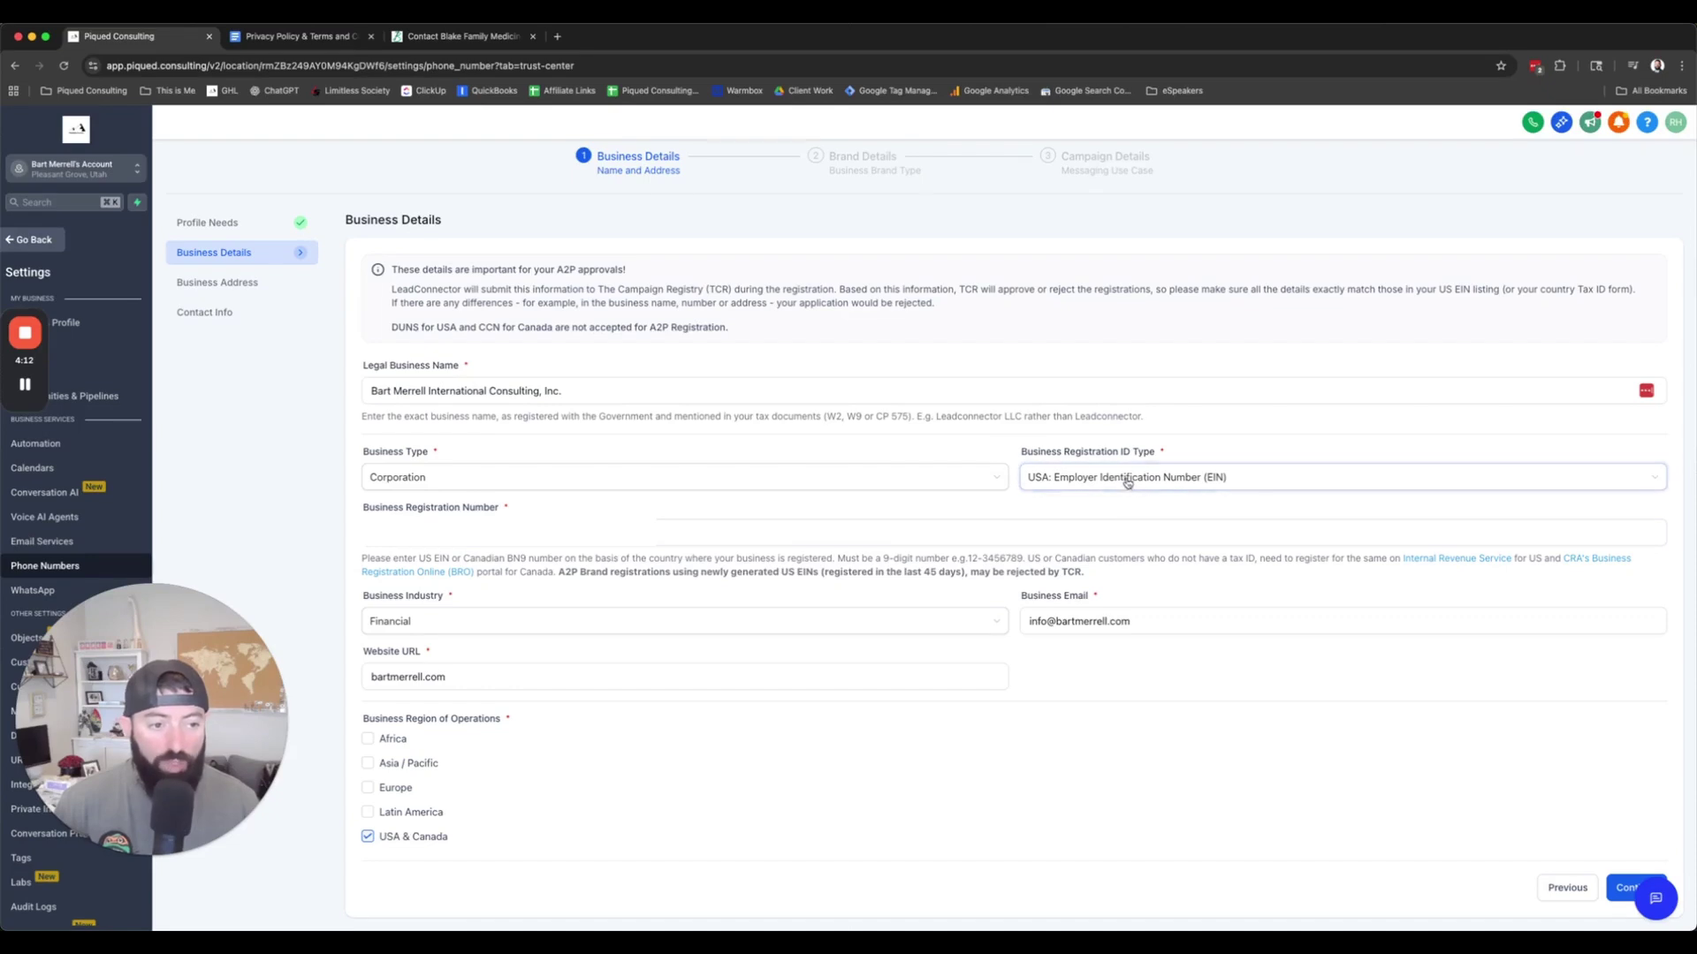
left_click(1134, 531)
left_click(314, 518)
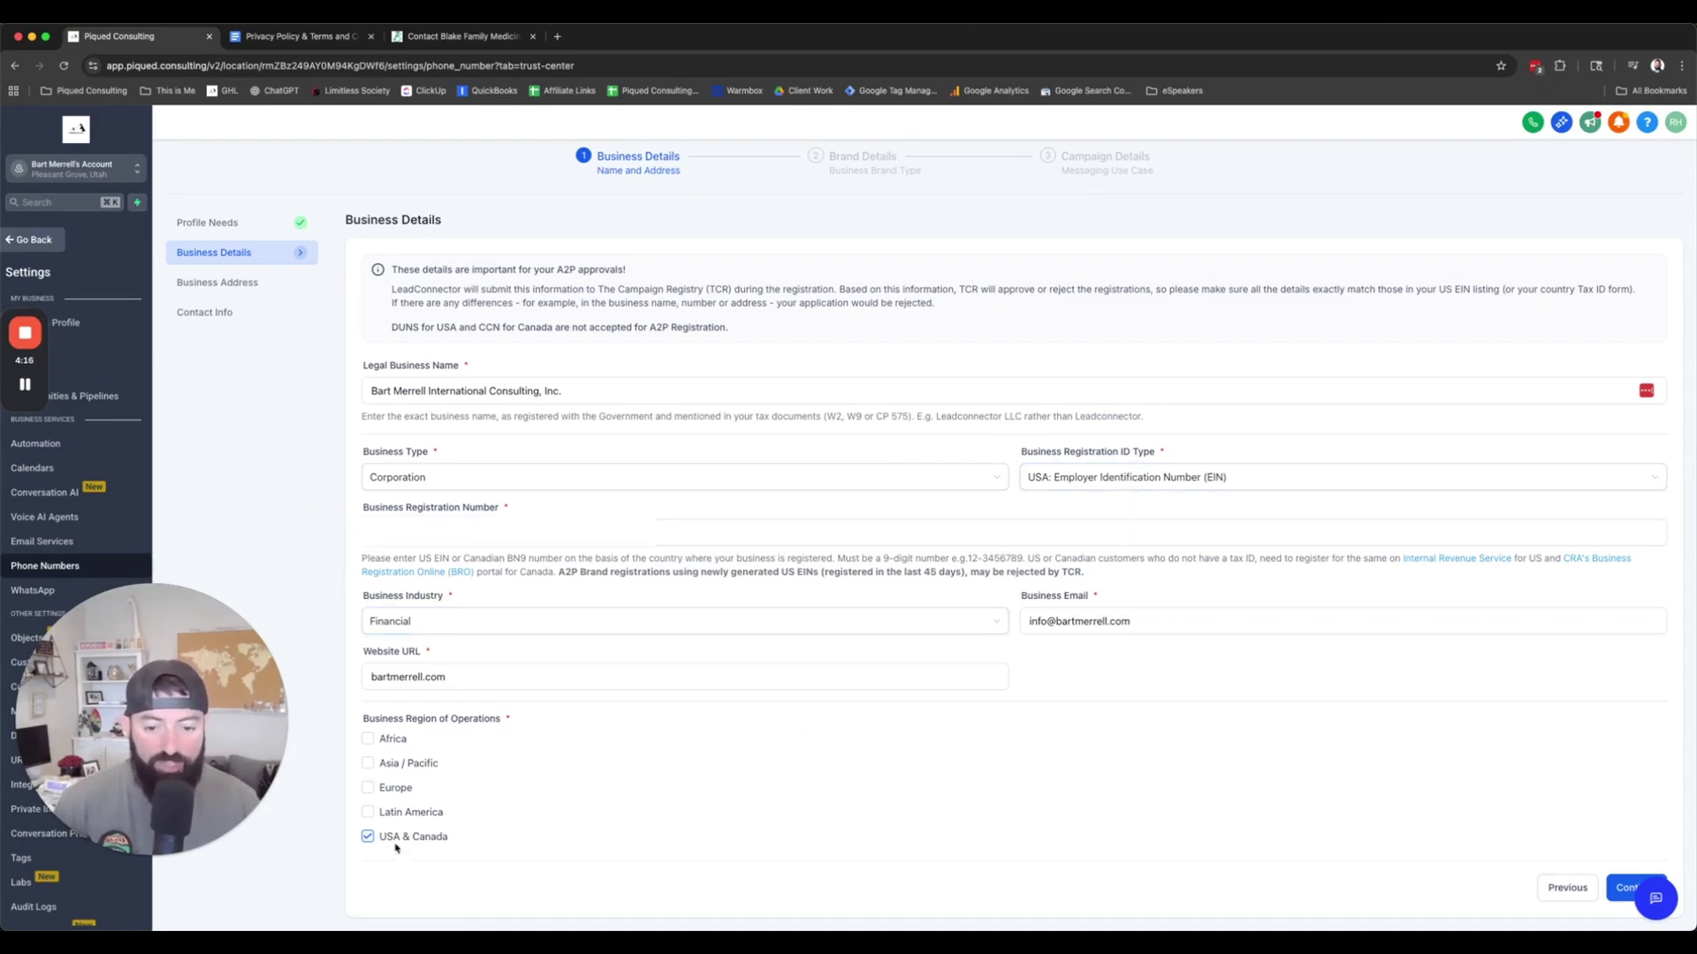
left_click(1618, 888)
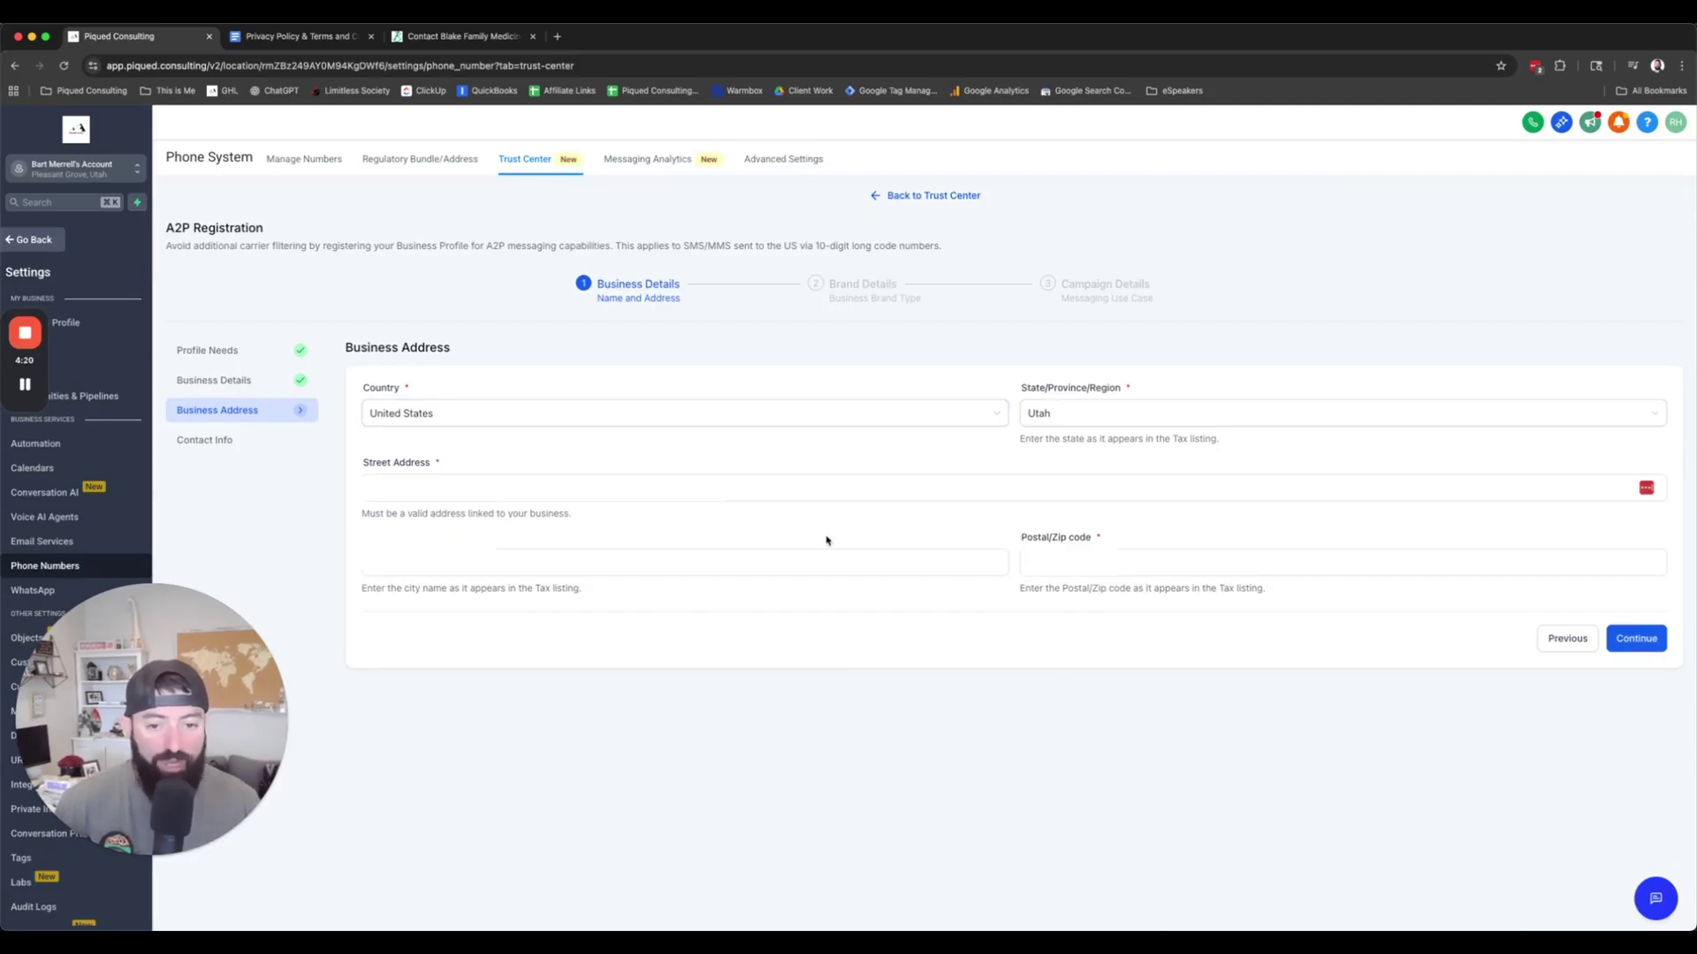
Step: Continue to Contact Info and inspect the representative's email address
left_click(1644, 640)
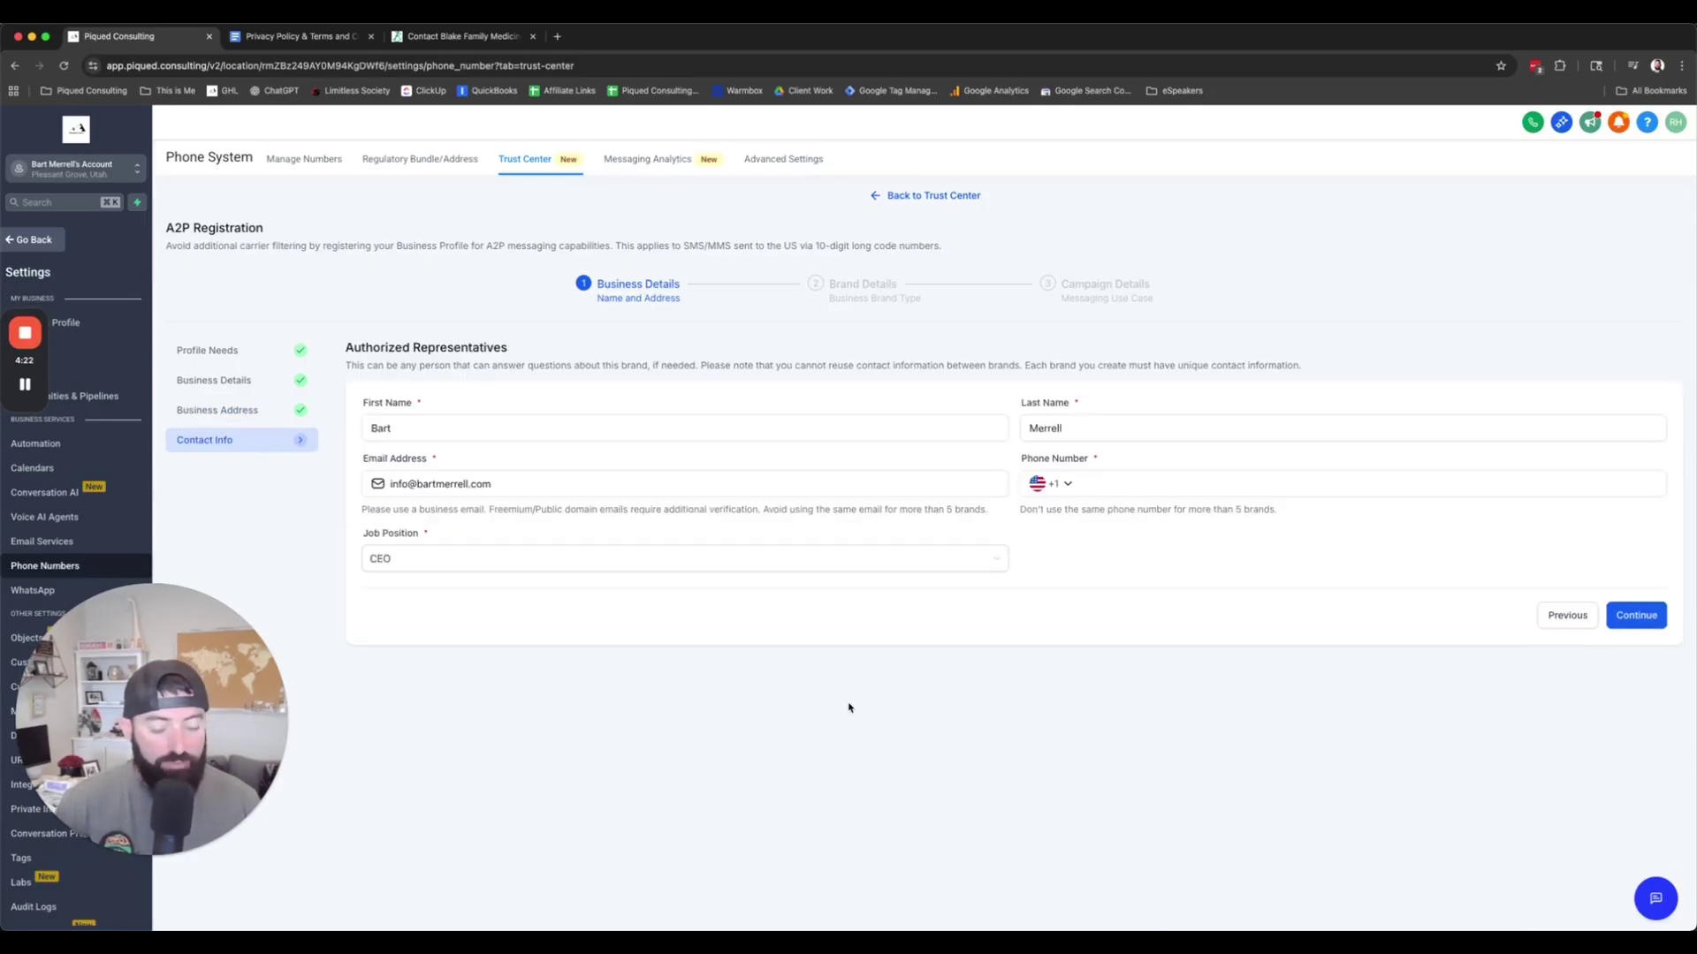
left_click(541, 485)
left_click_drag(542, 487, 367, 483)
left_click(504, 484)
left_click_drag(503, 484, 419, 484)
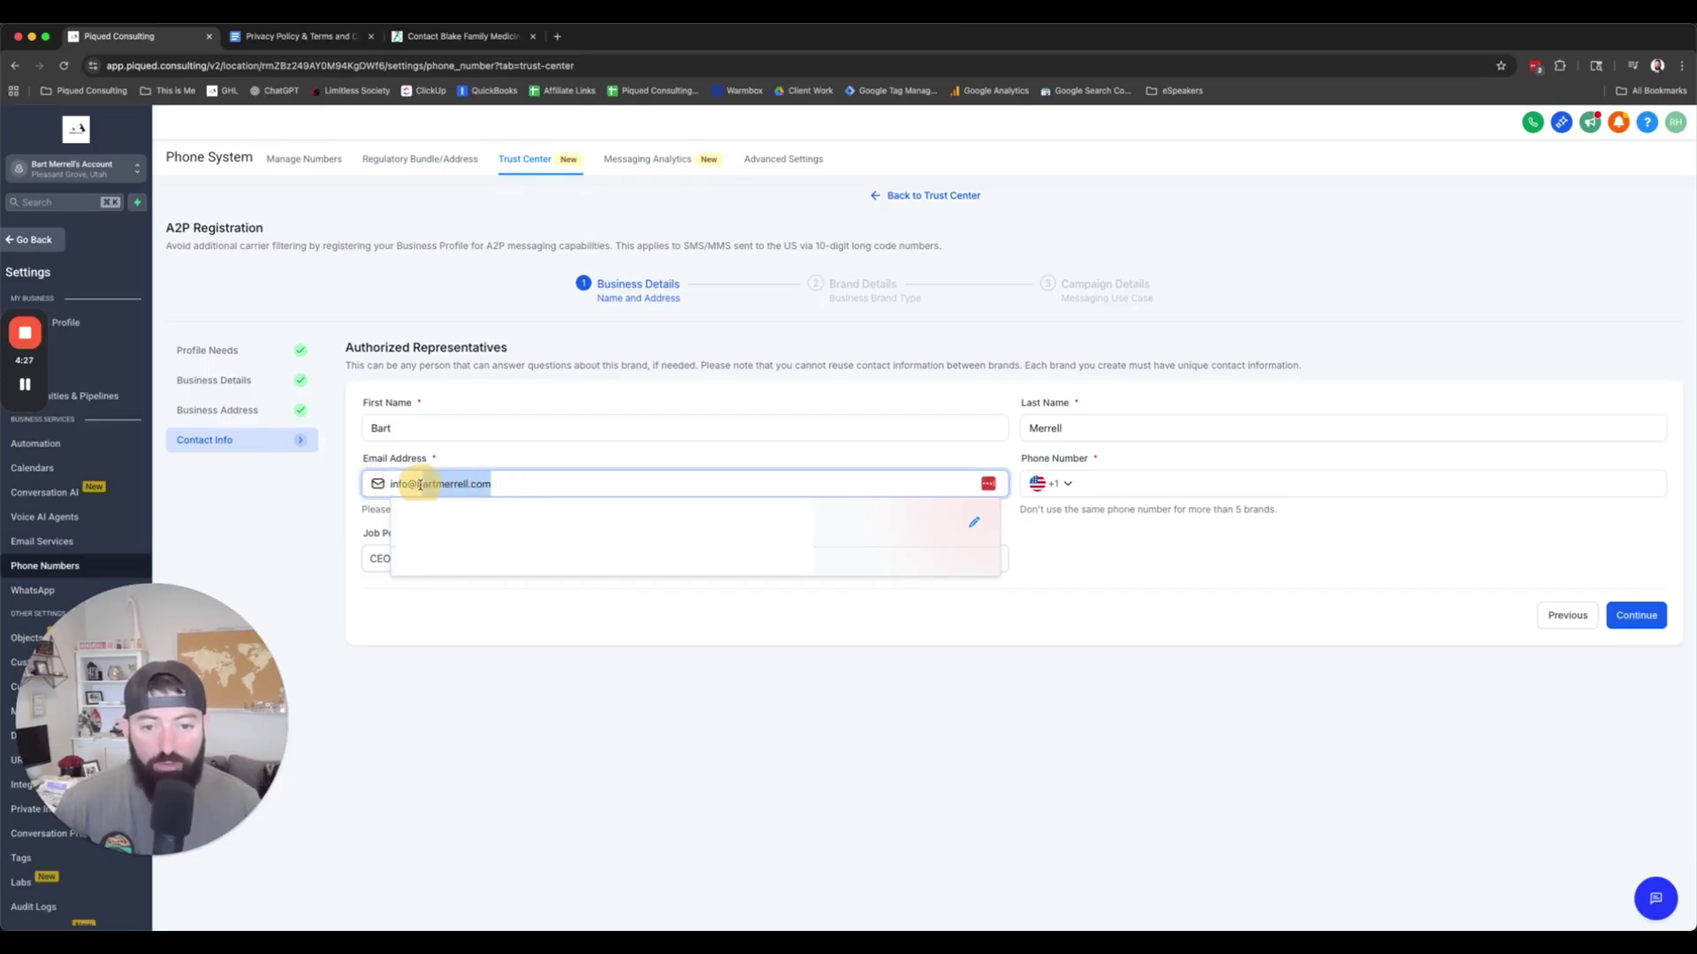
left_click(717, 678)
Step: Go back to Business Details to recheck the website URL and business email
left_click(1564, 615)
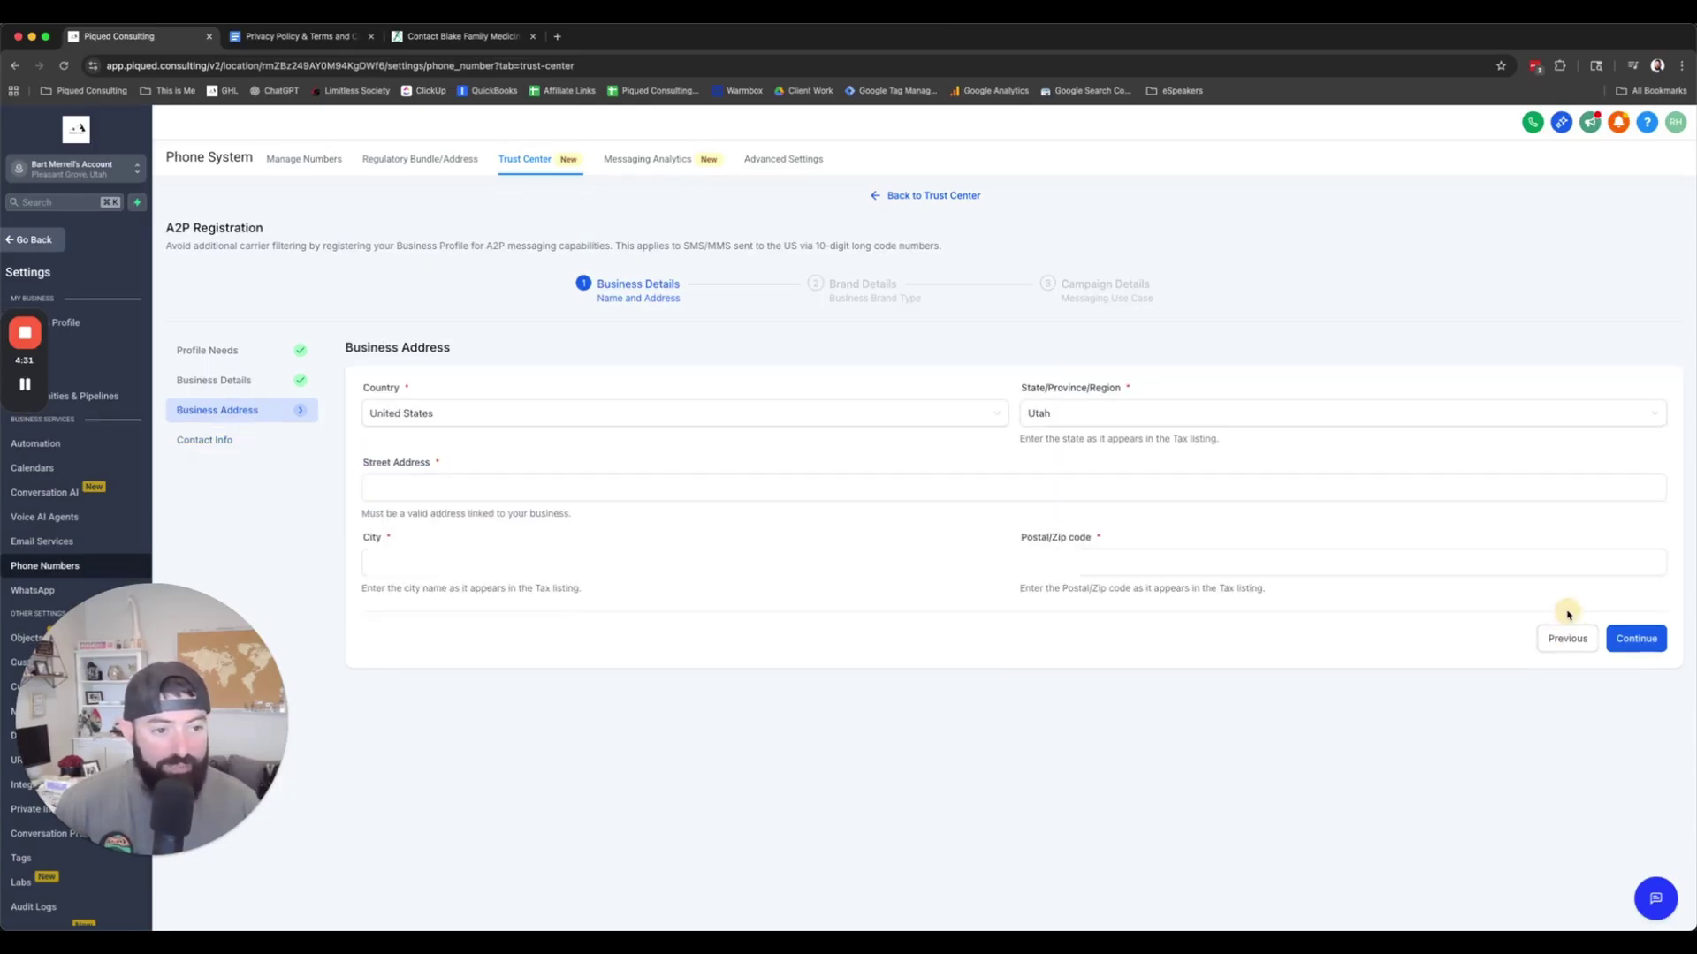
left_click(1561, 636)
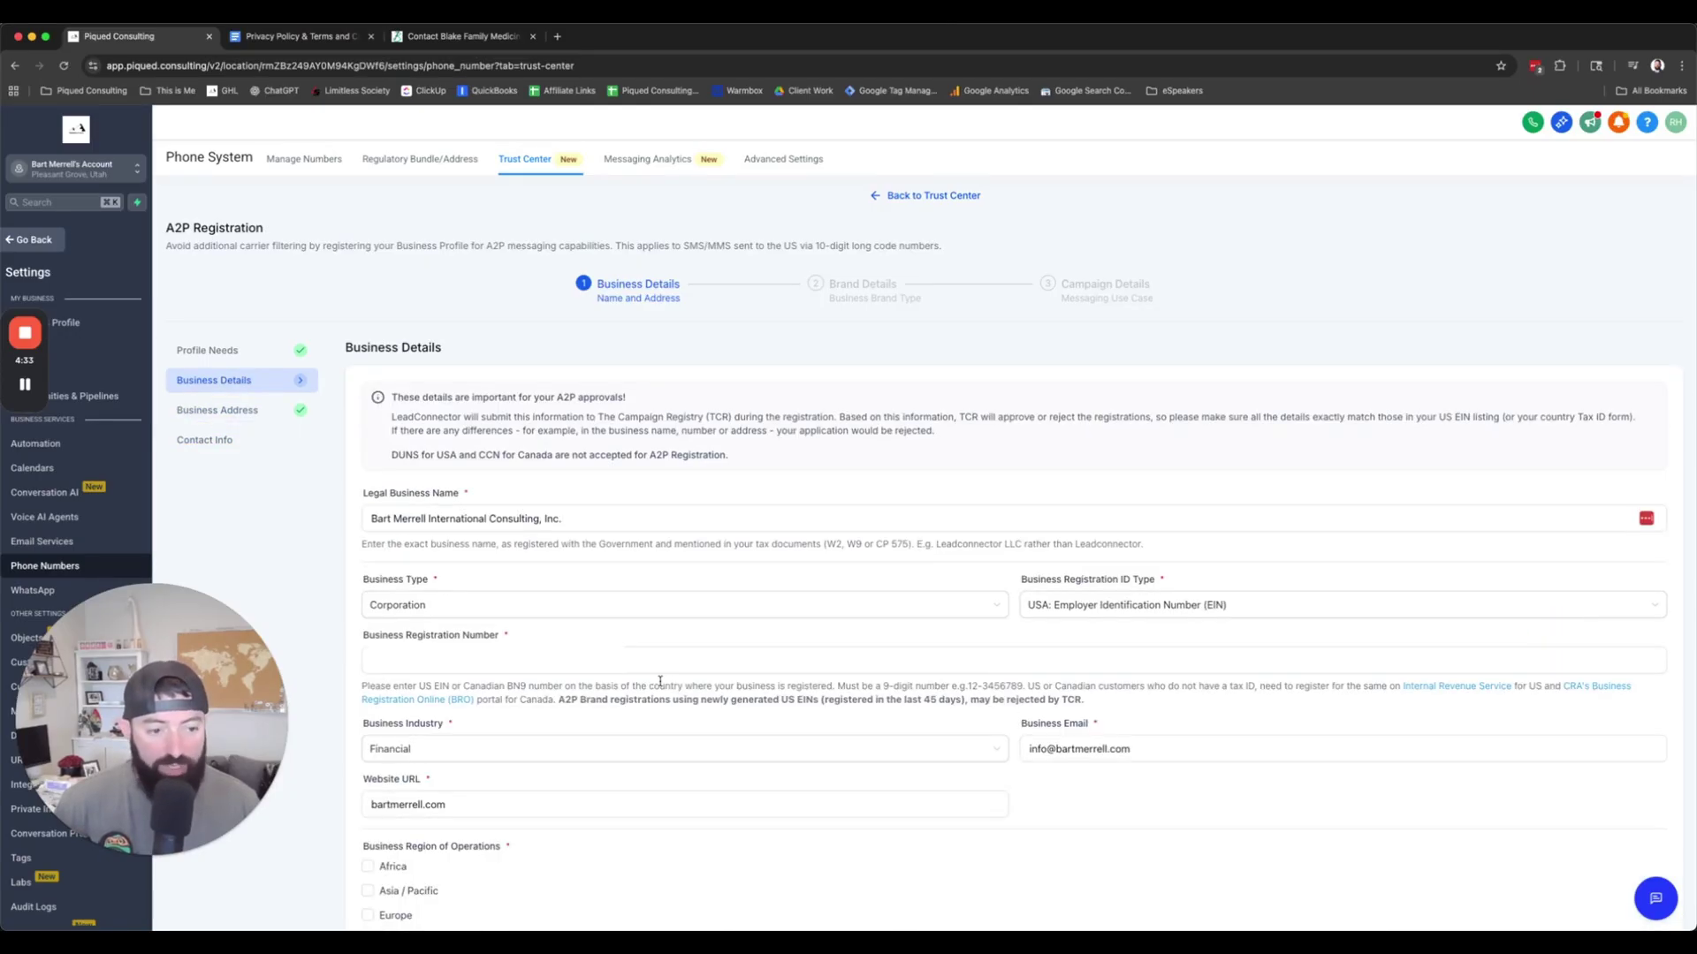
left_click(467, 802)
left_click_drag(467, 802, 334, 805)
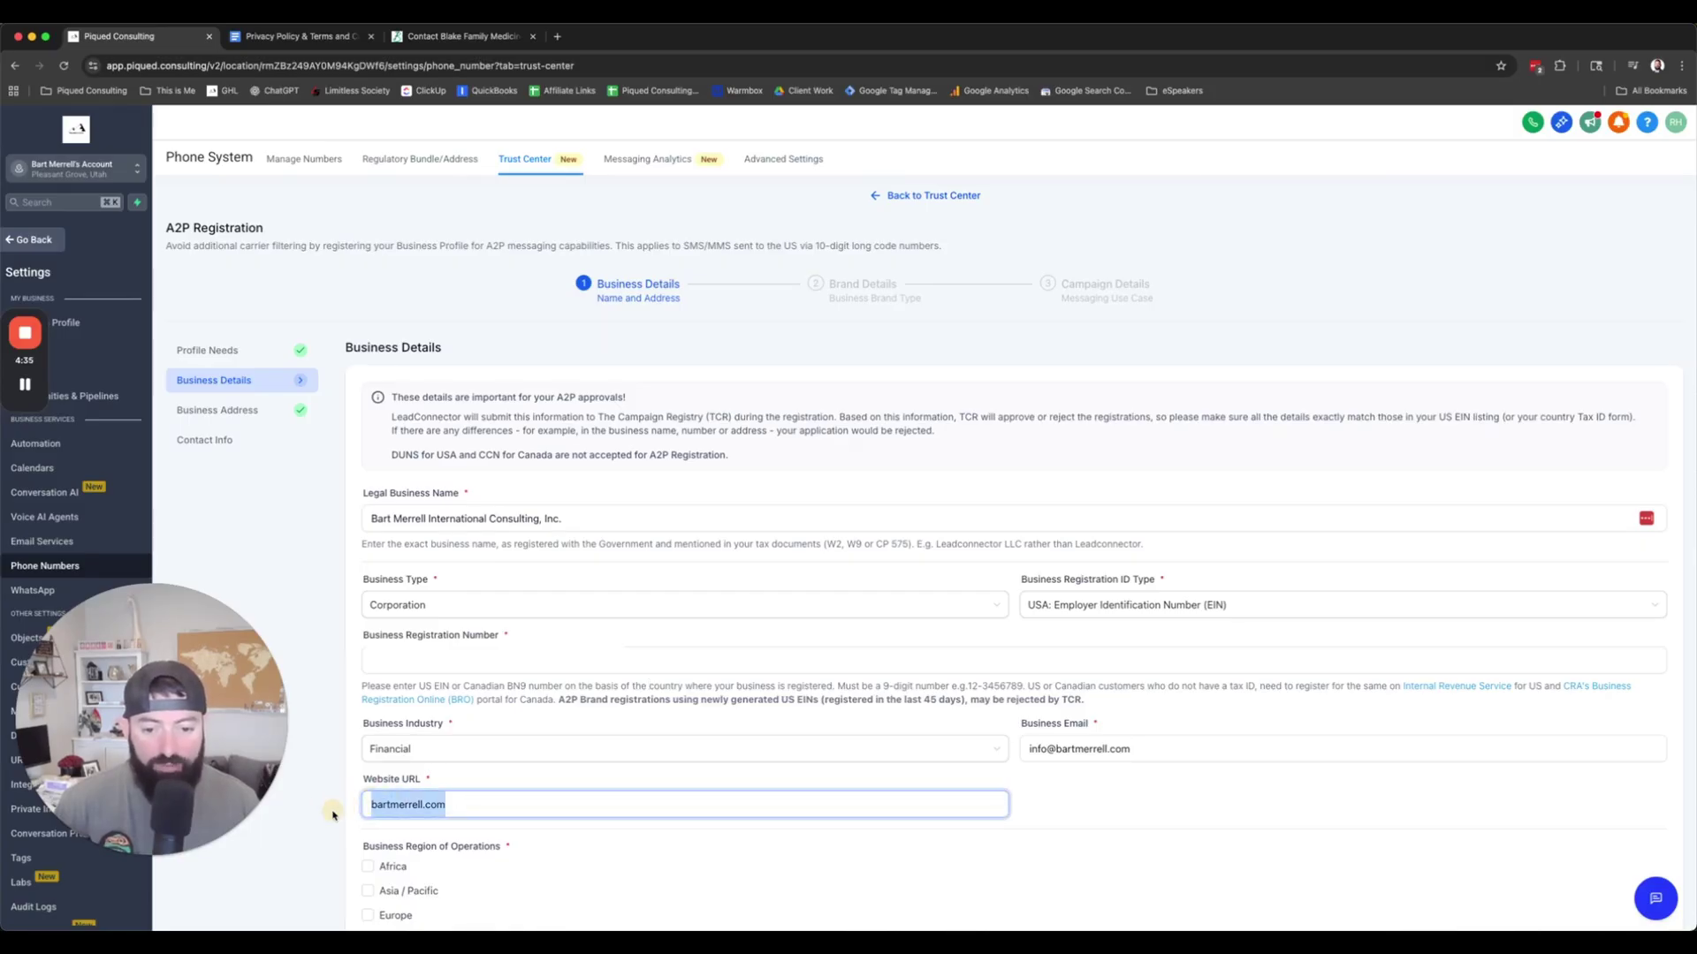
left_click(347, 824)
left_click(1134, 749)
left_click_drag(1134, 749, 1027, 748)
left_click(1094, 748)
left_click_drag(1144, 746, 1056, 748)
left_click_drag(466, 811, 351, 808)
left_click(1295, 815)
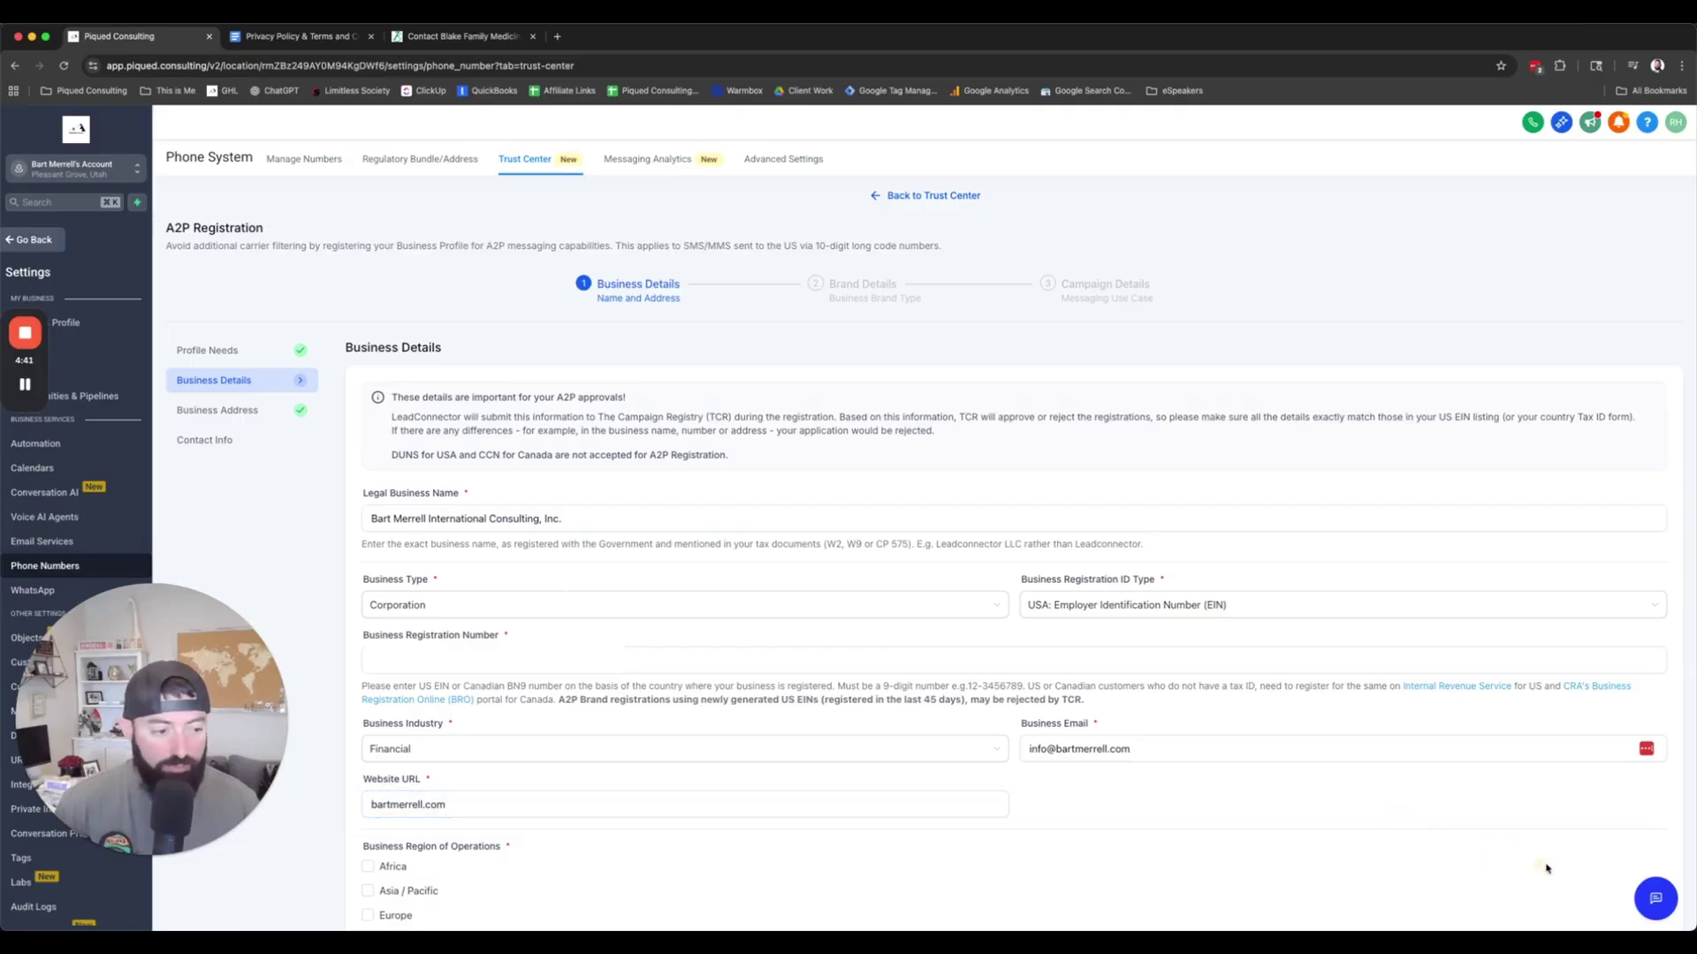
scroll(1397, 831, "down", 3)
Step: Return to Contact Info, update the representative's email, check the phone number, and submit
left_click(1622, 887)
left_click(1654, 641)
left_click(521, 484)
triple_click(521, 484)
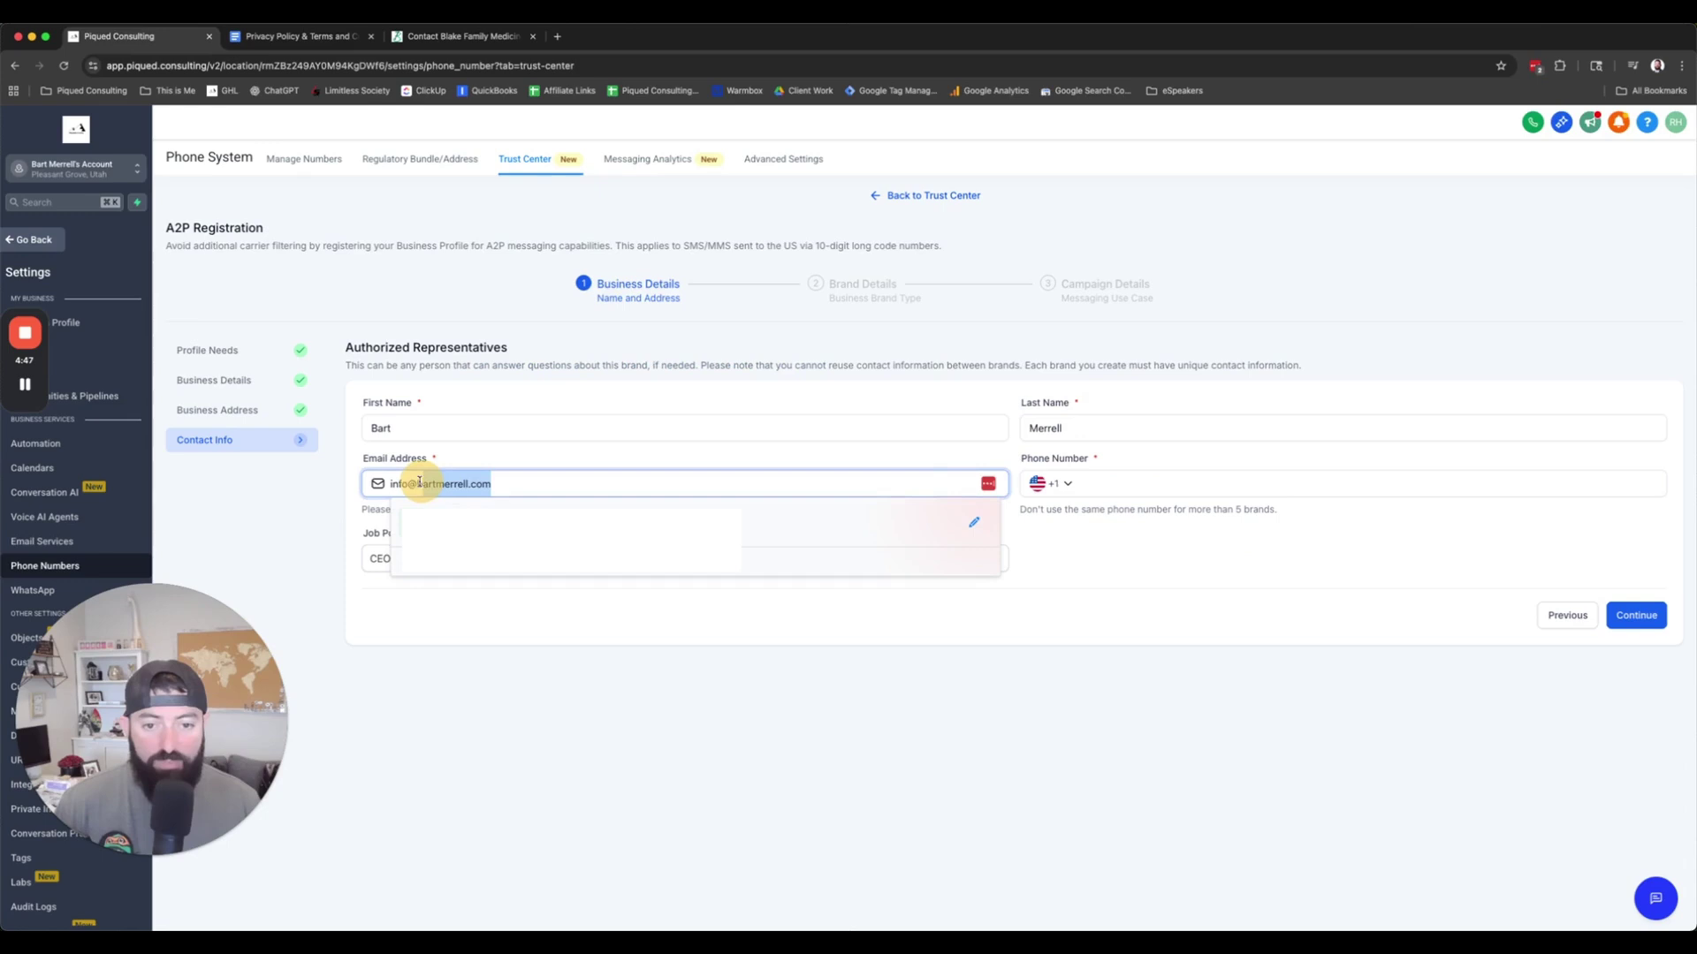
left_click(1036, 556)
left_click(1071, 483)
left_click(1122, 586)
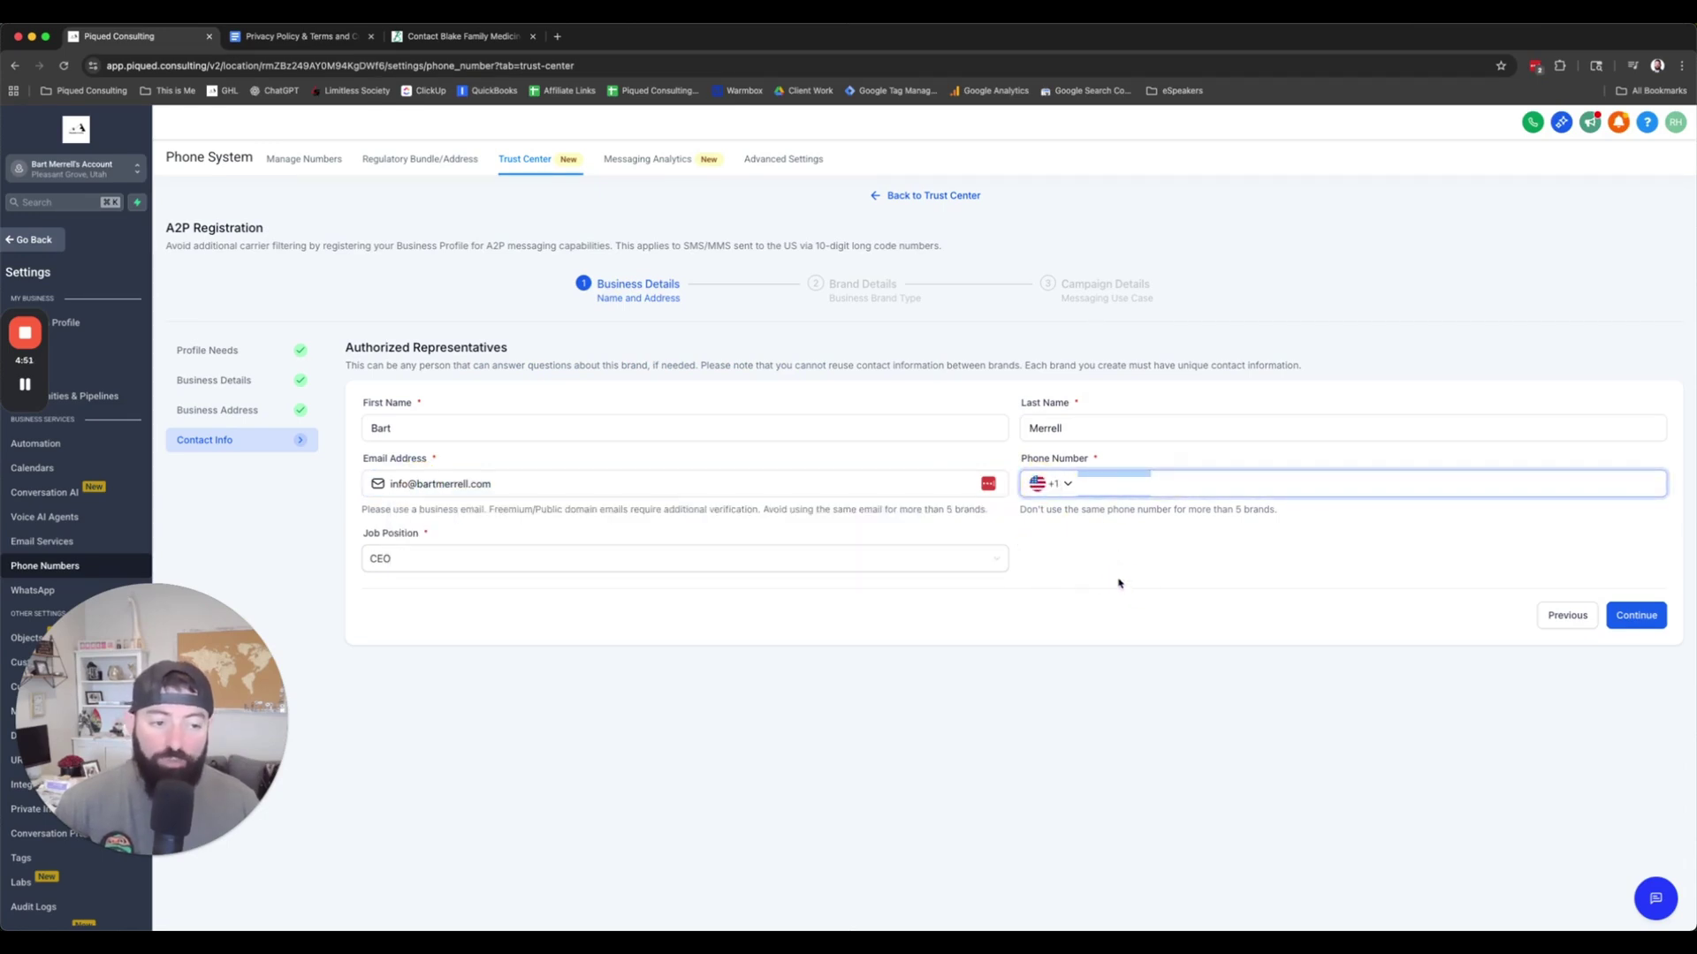
left_click(1136, 484)
left_click(1119, 565)
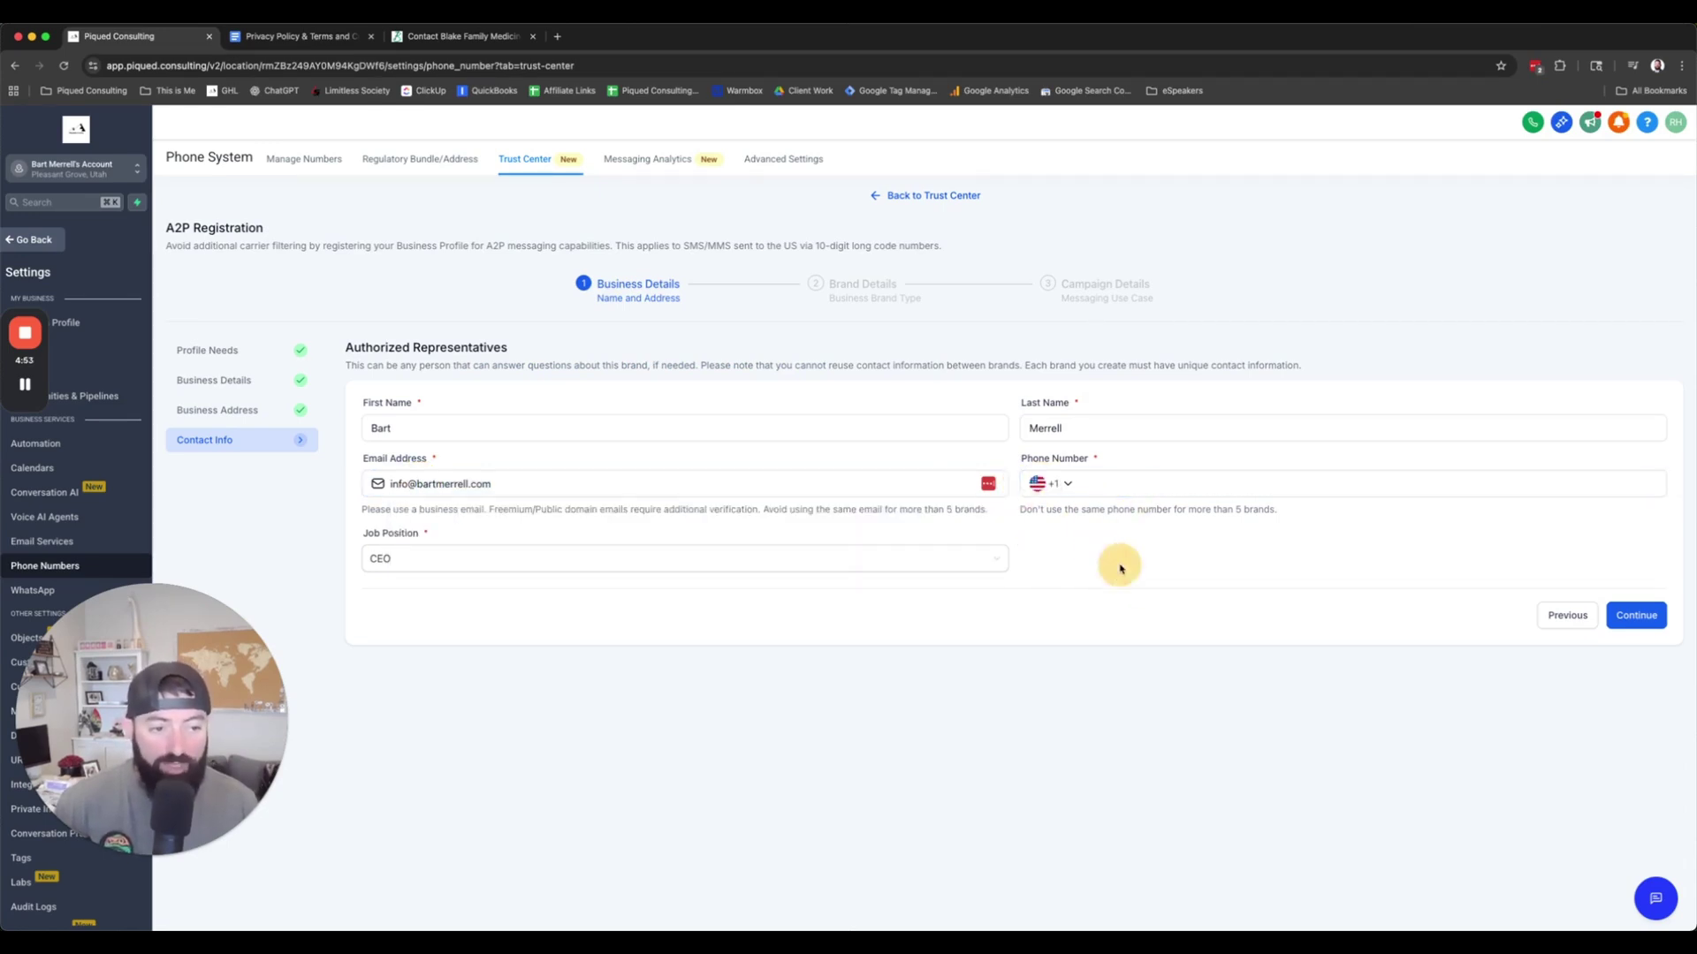
left_click(1631, 621)
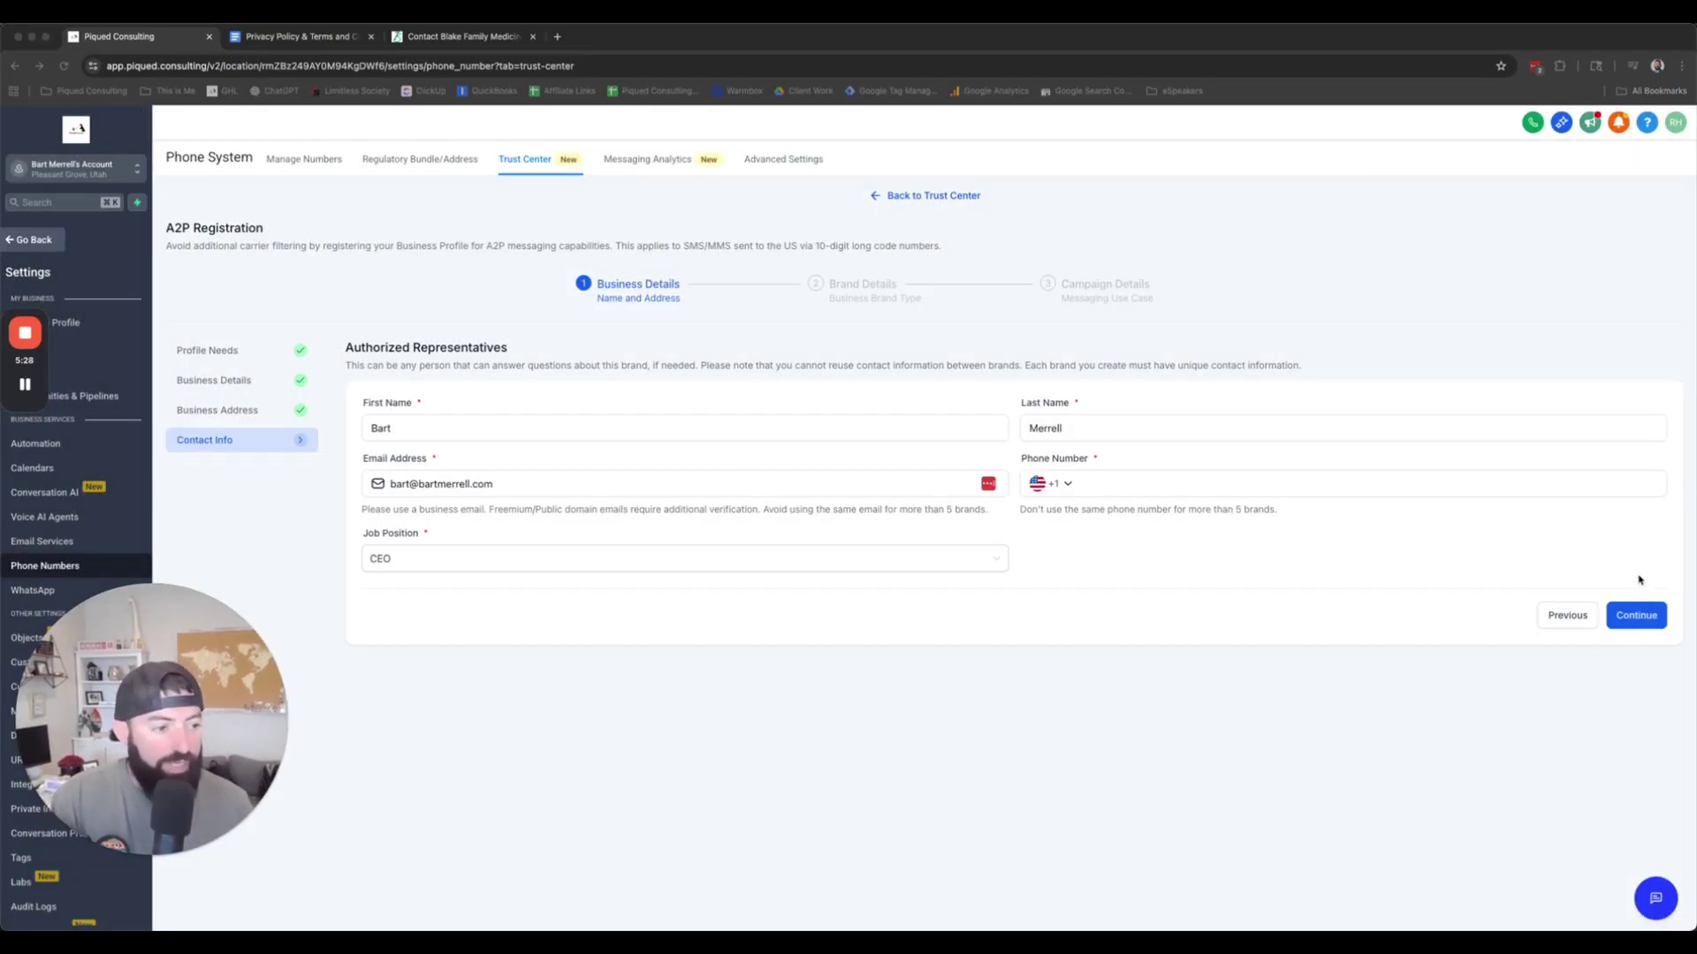
Step: Submit Contact Info and accept the registration fee acknowledgement with Low Volume Standard kept
left_click(1636, 615)
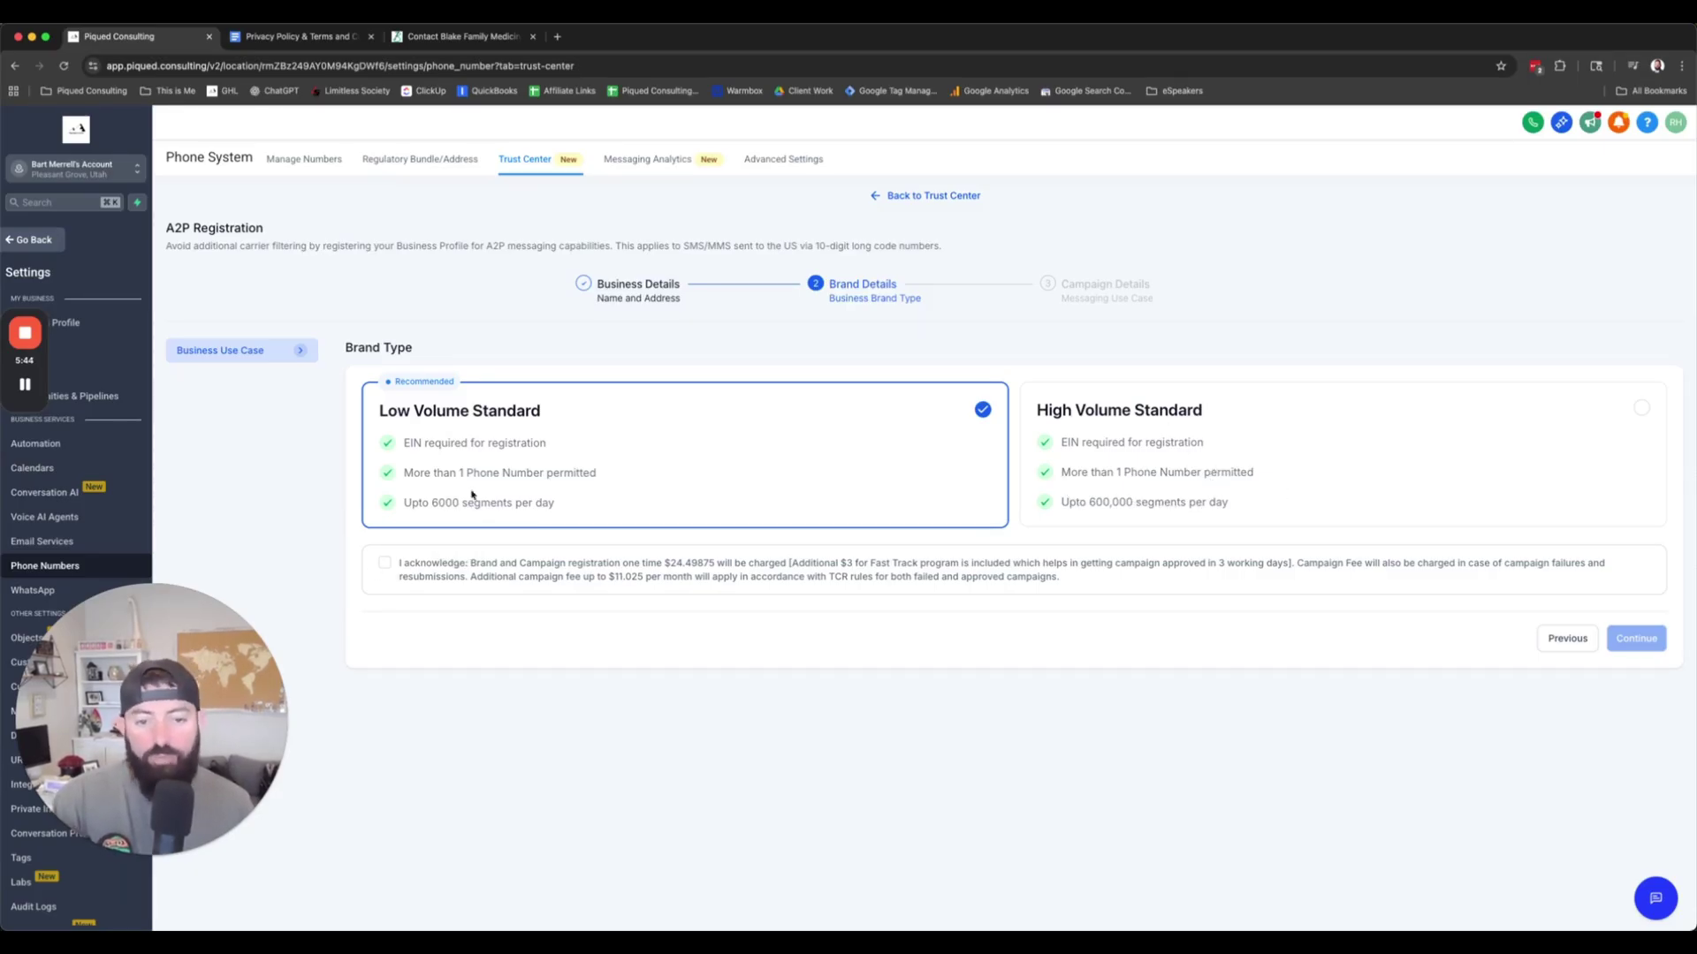
left_click(384, 564)
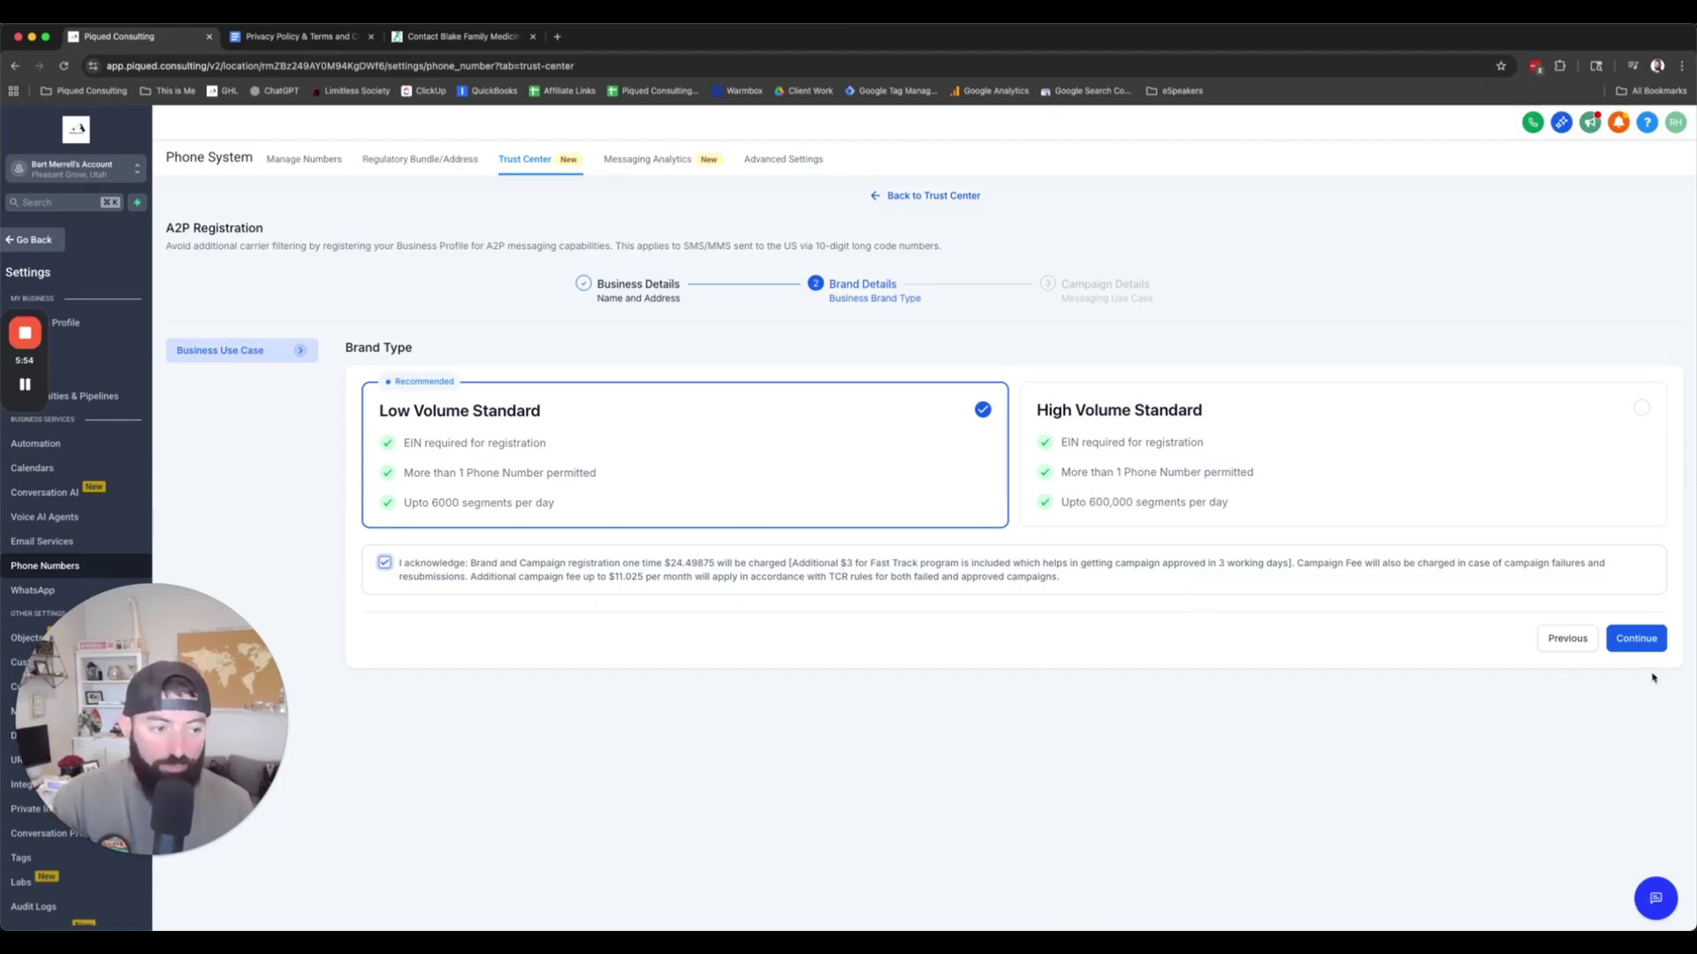
Step: On Campaign Details, replace the Use Case Description with the first example description
left_click(1645, 644)
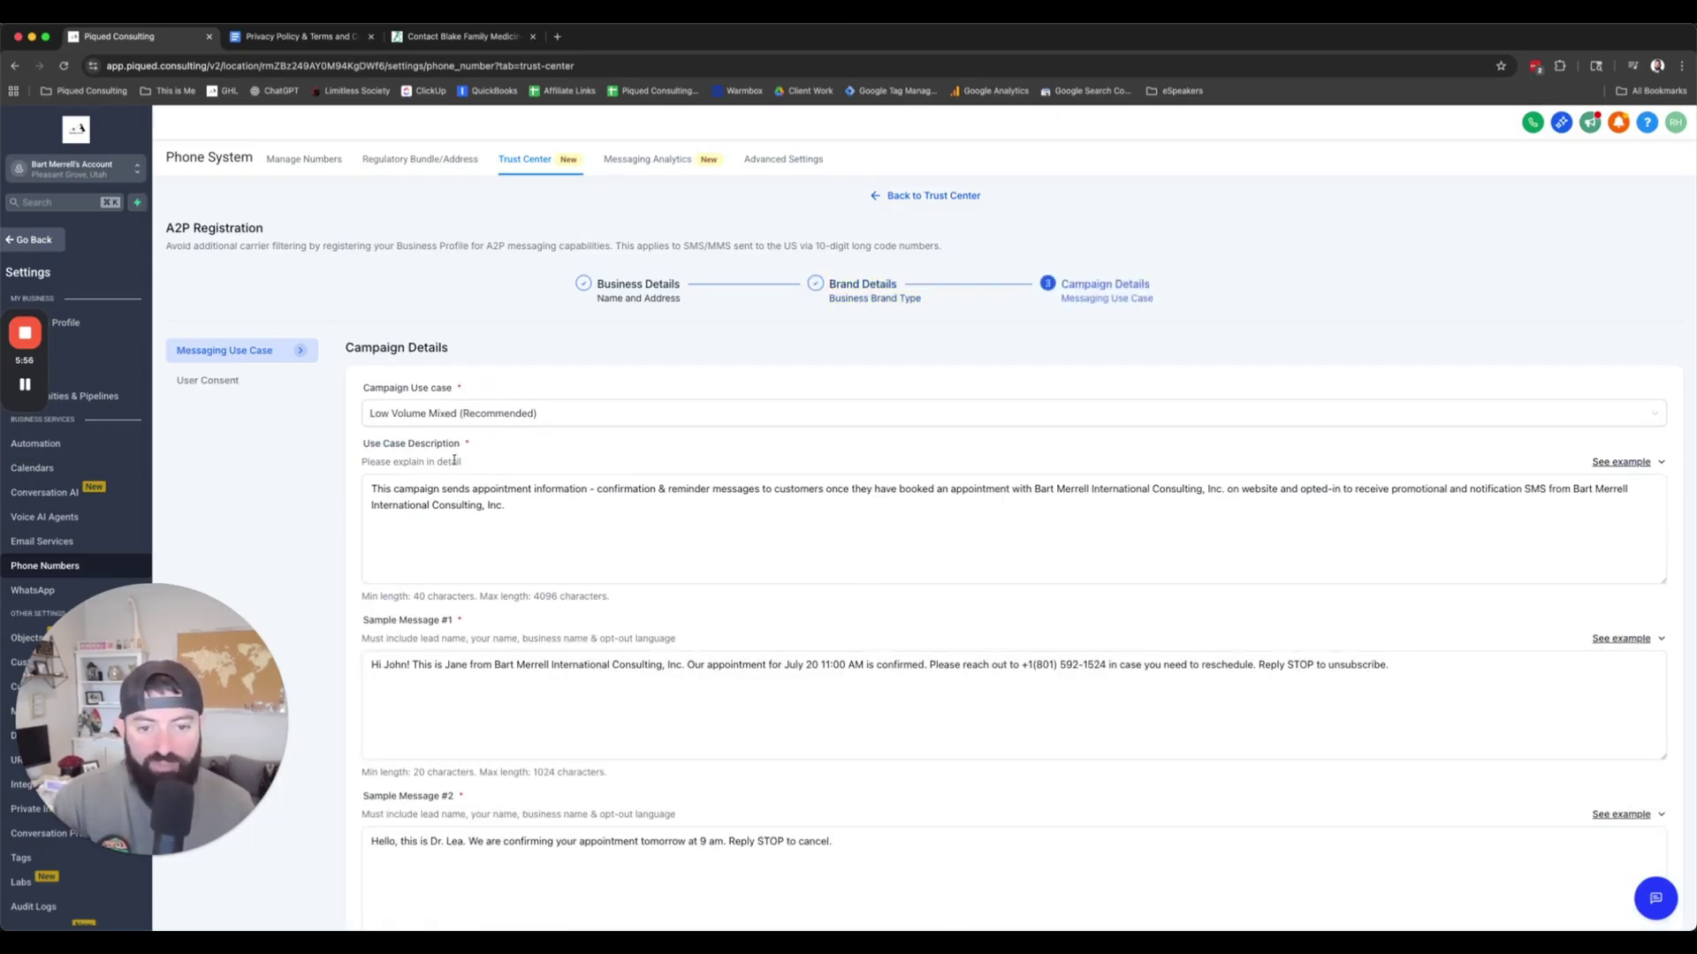
left_click(893, 520)
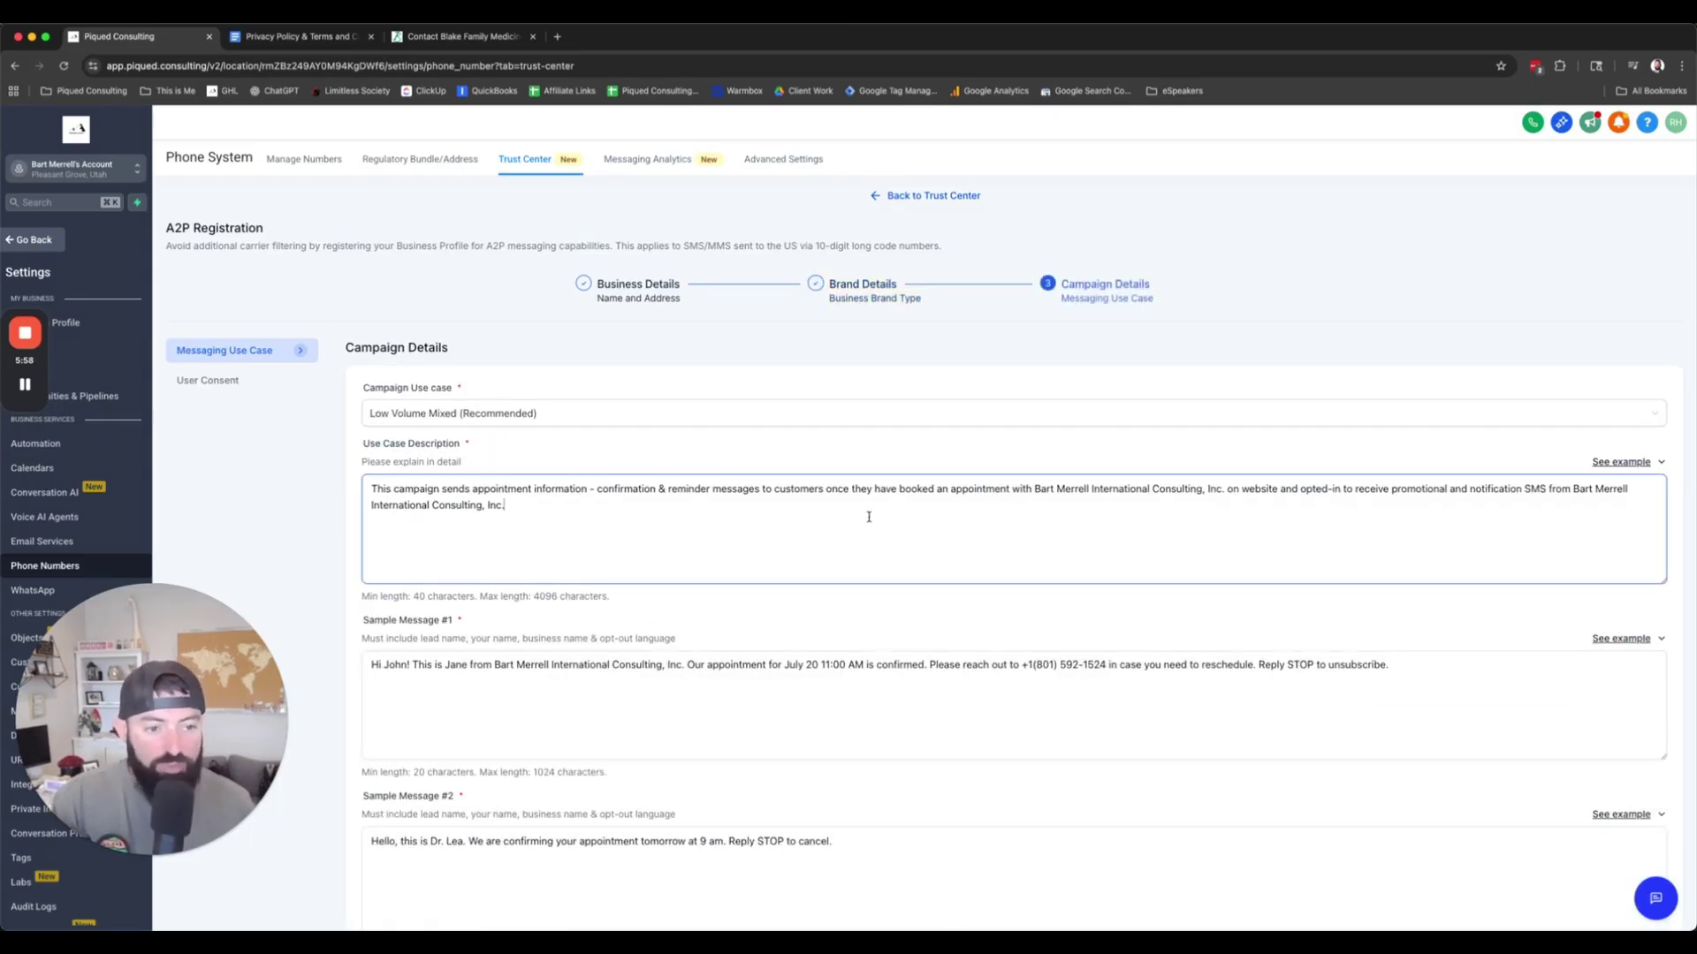
left_click(1612, 461)
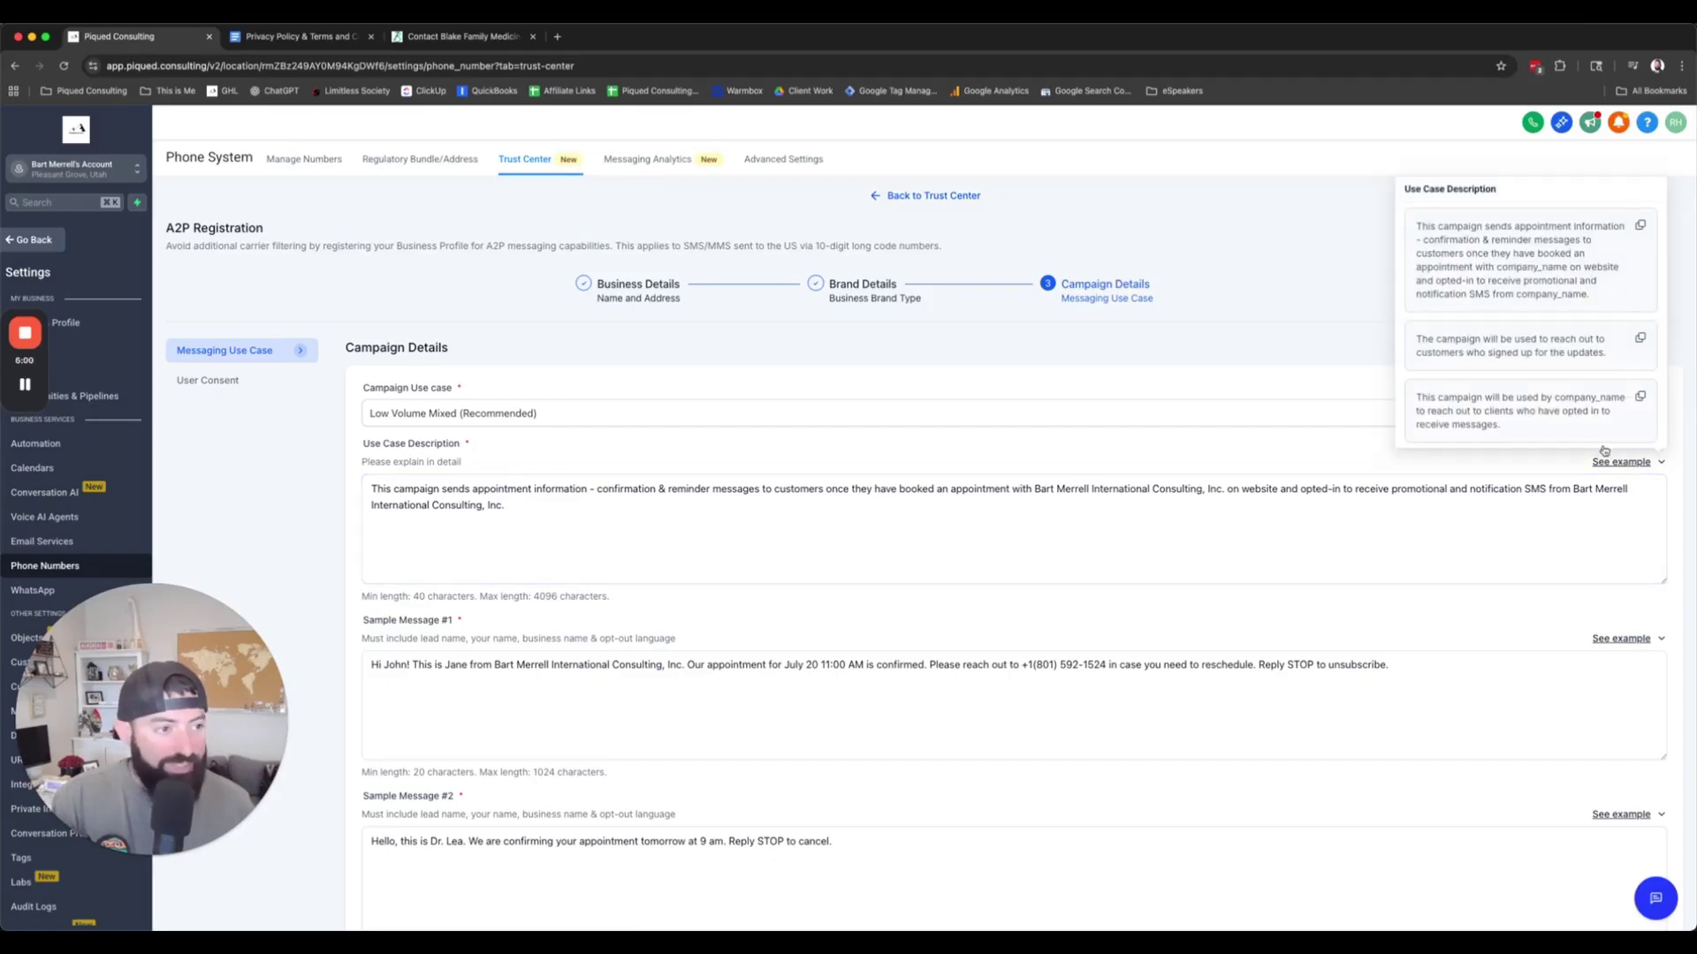
left_click(1640, 228)
left_click(492, 530)
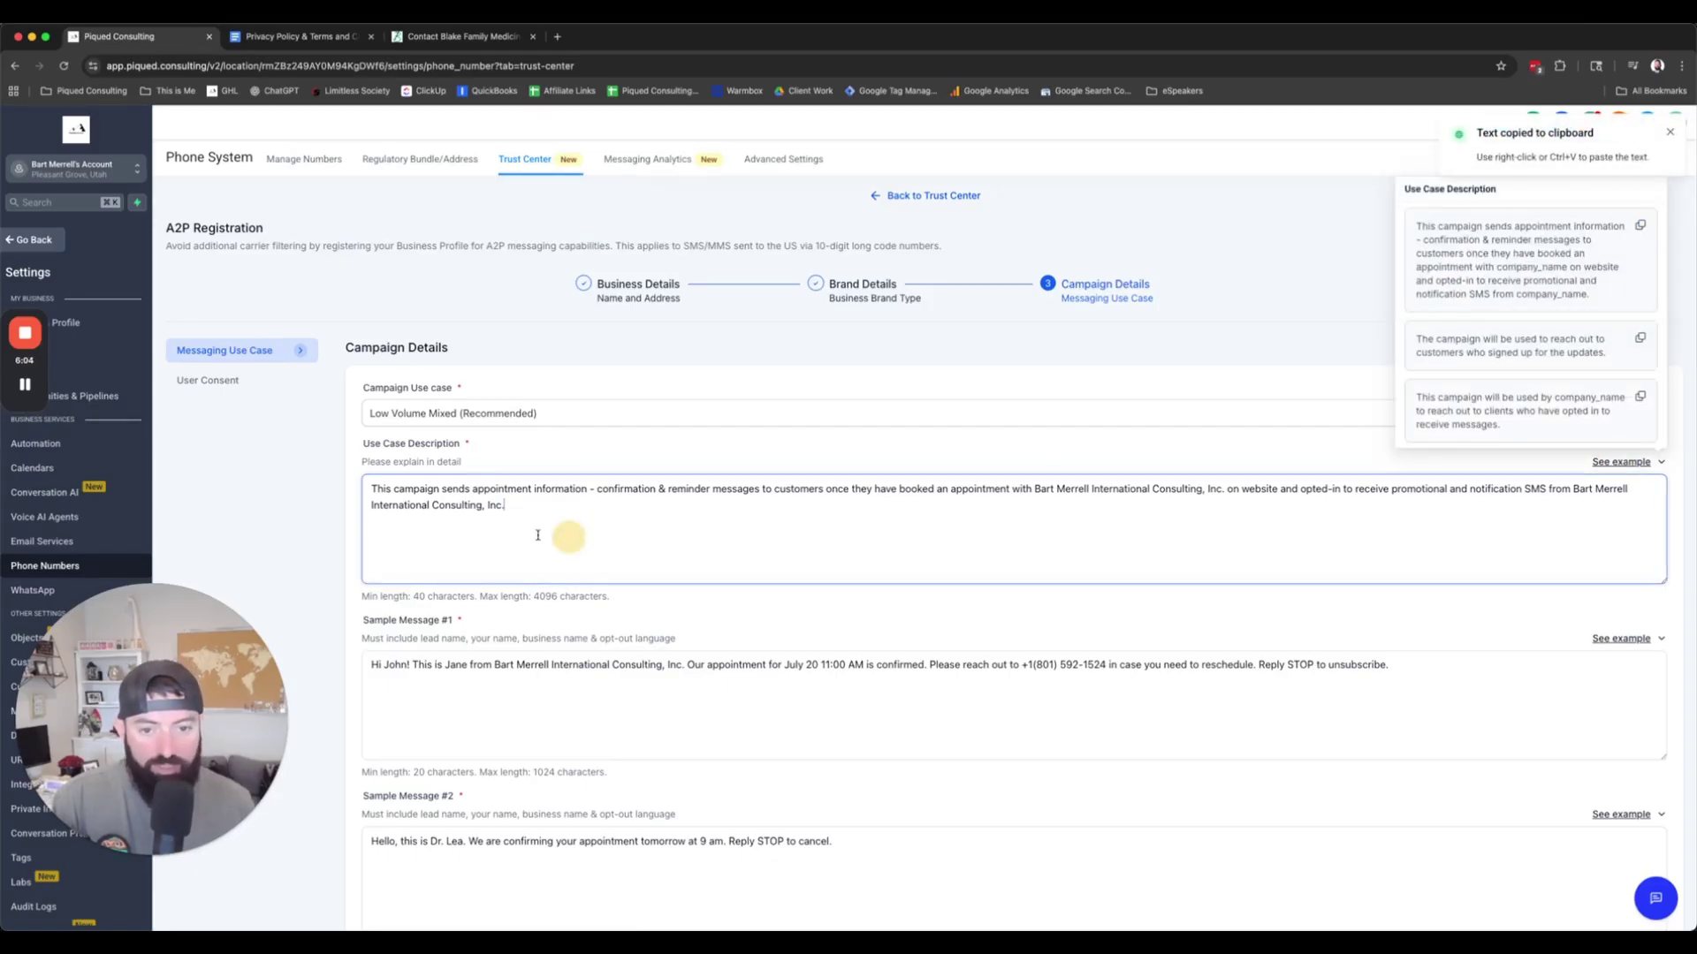
key("super+a")
key("super+v")
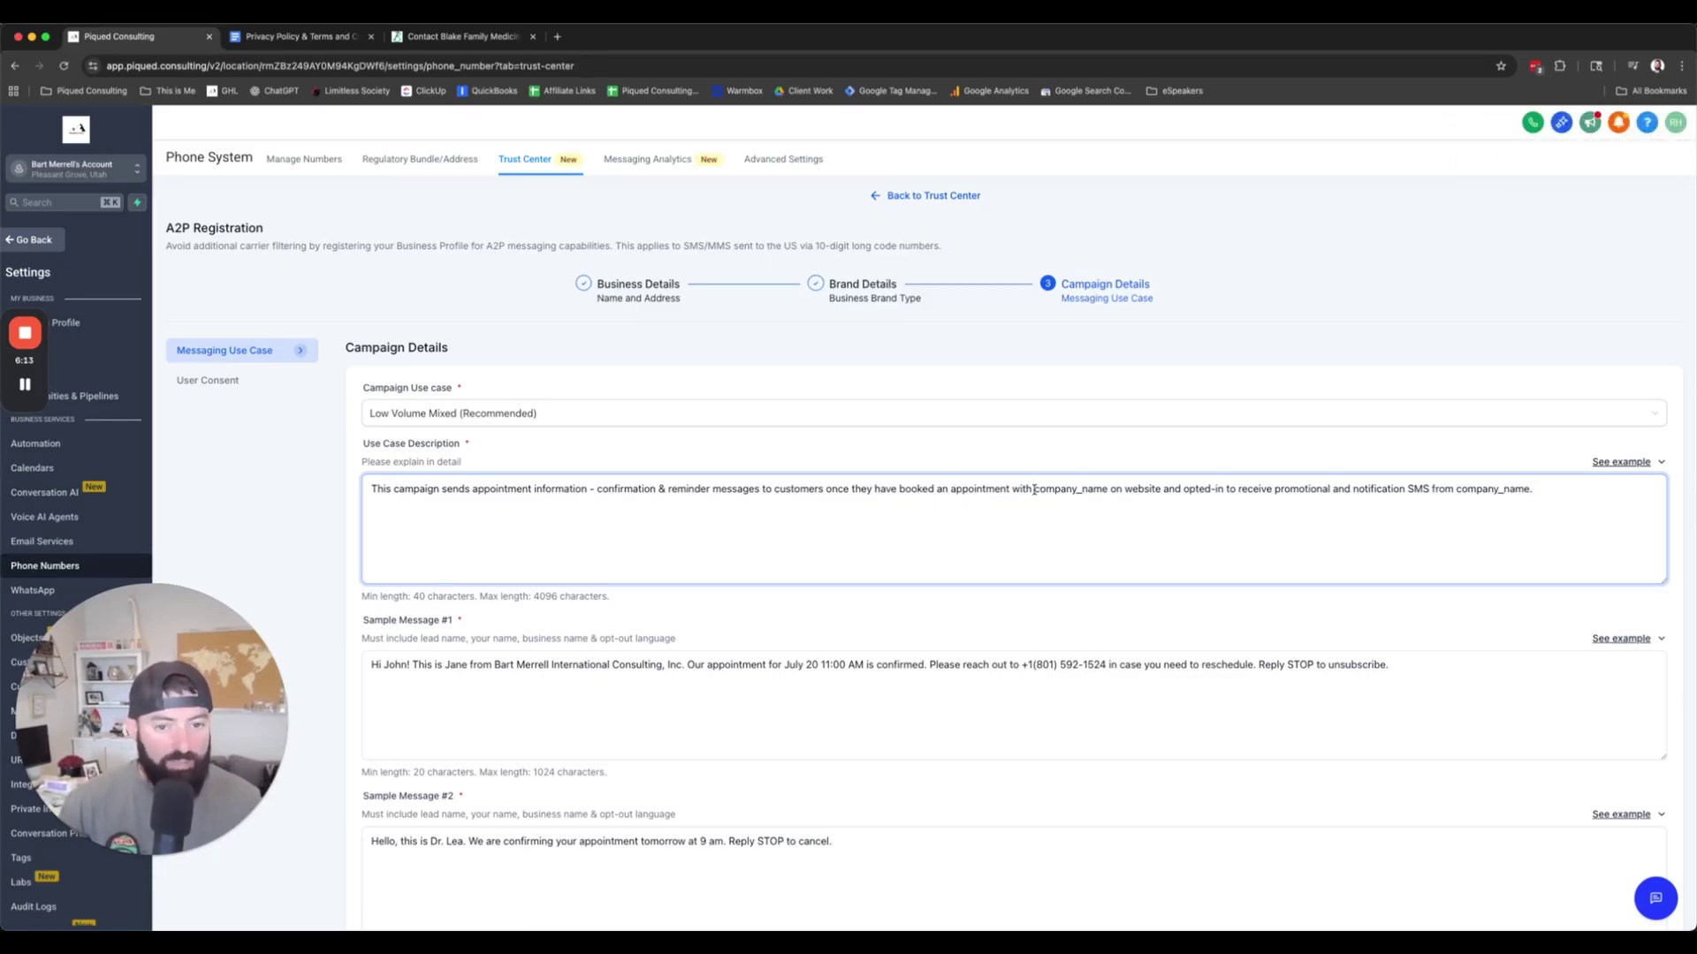
Step: Swap company_name for the business name and 'website' for the business's contact page URL
left_click_drag(1033, 488, 1106, 492)
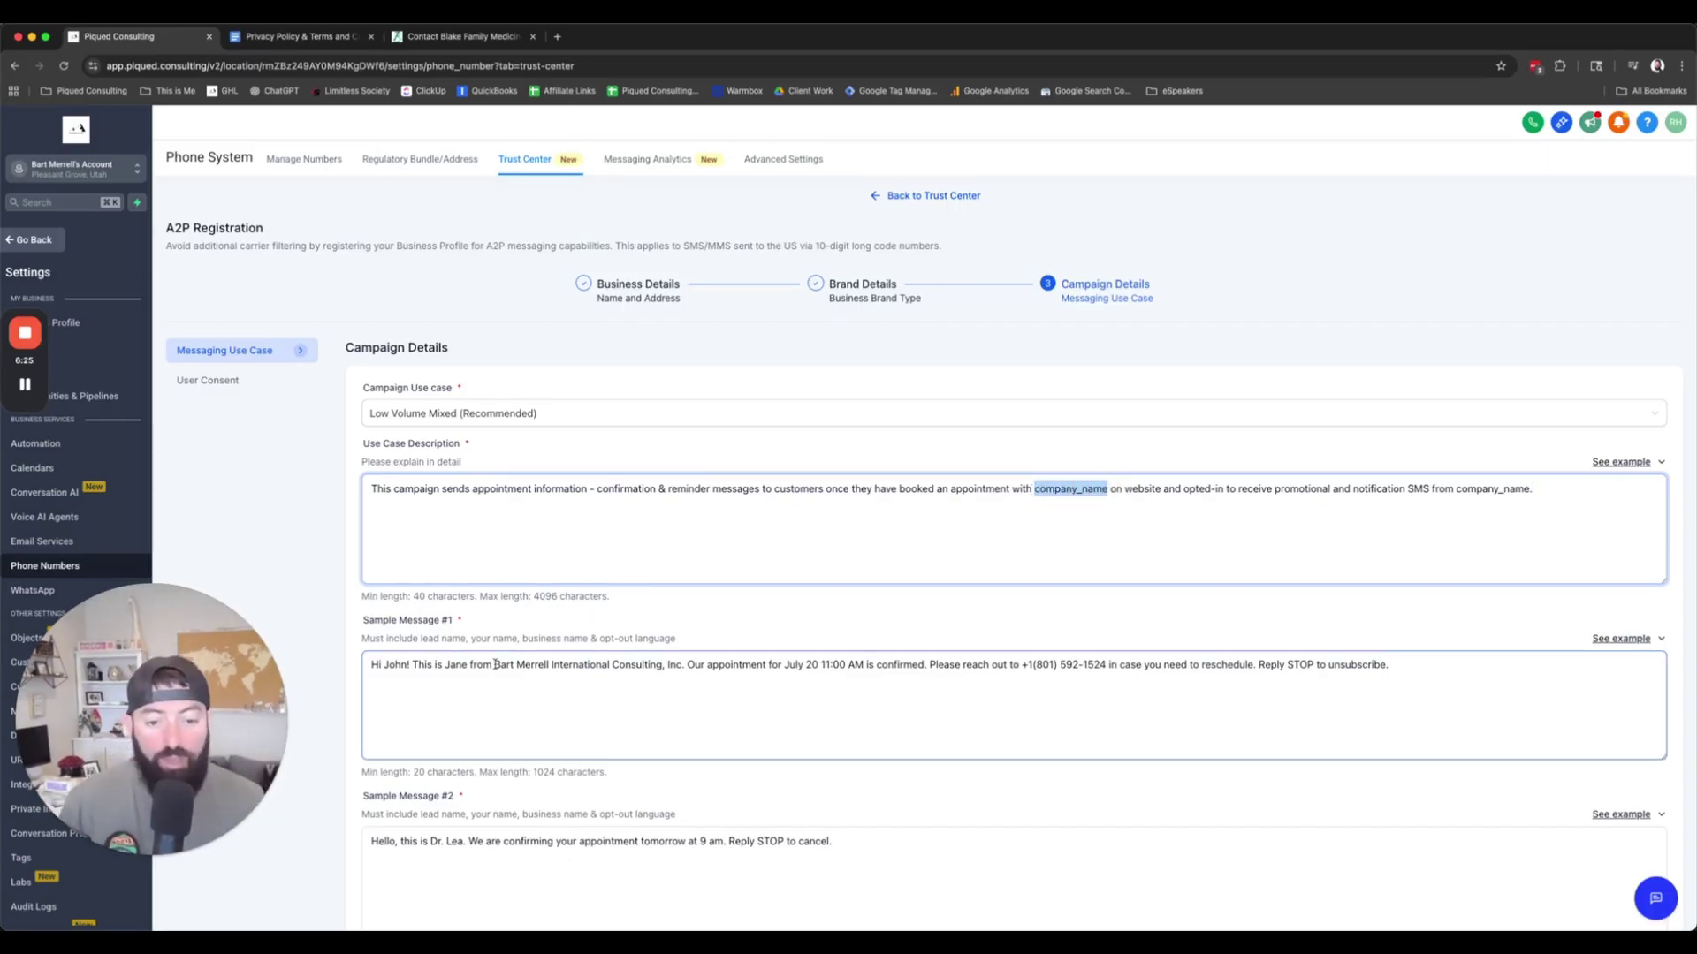
left_click_drag(494, 664, 685, 666)
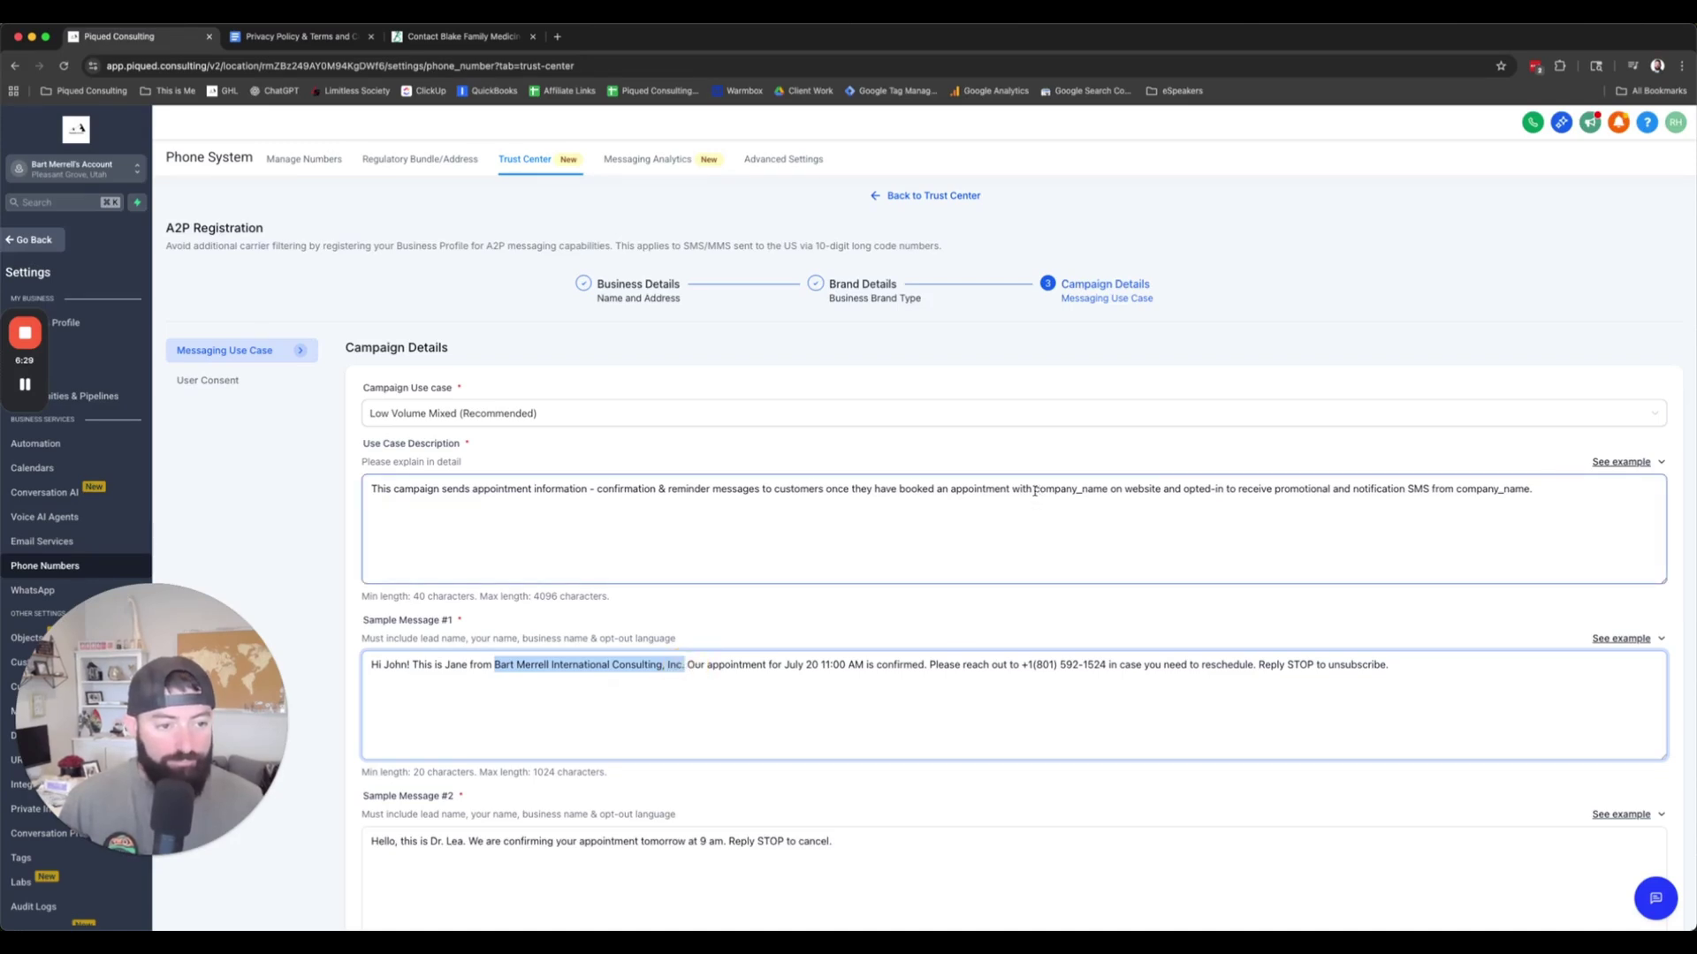
left_click_drag(1035, 491, 1106, 491)
key("super+v")
double_click(1255, 488)
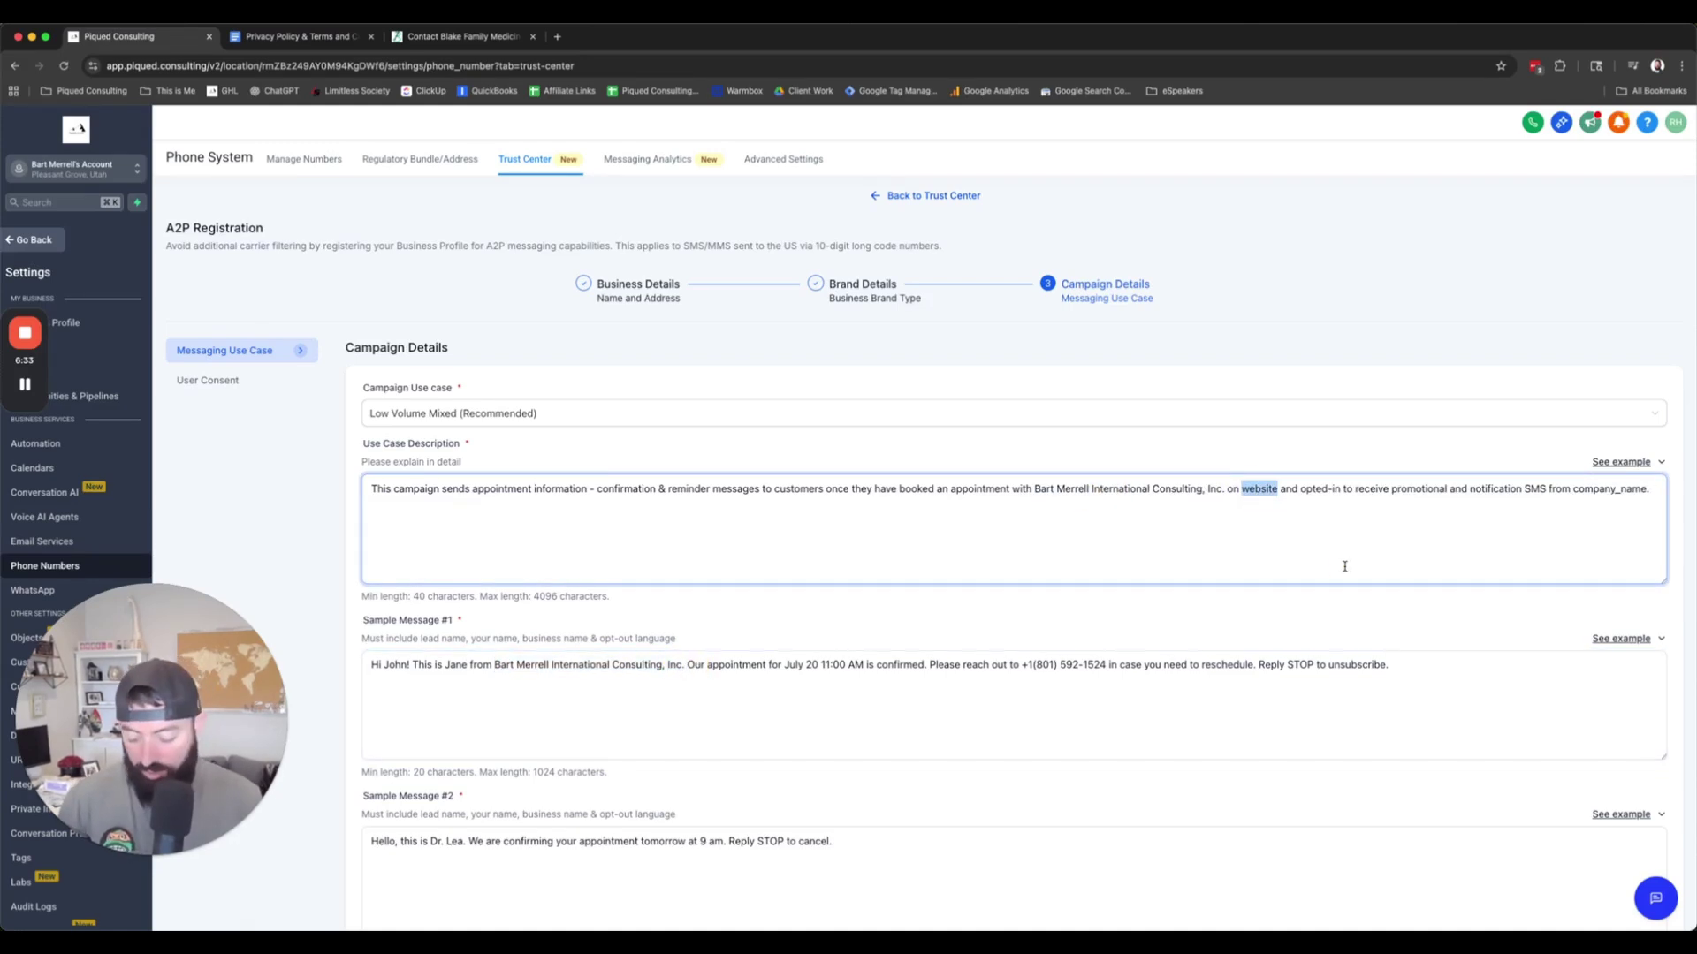
type("https://bart")
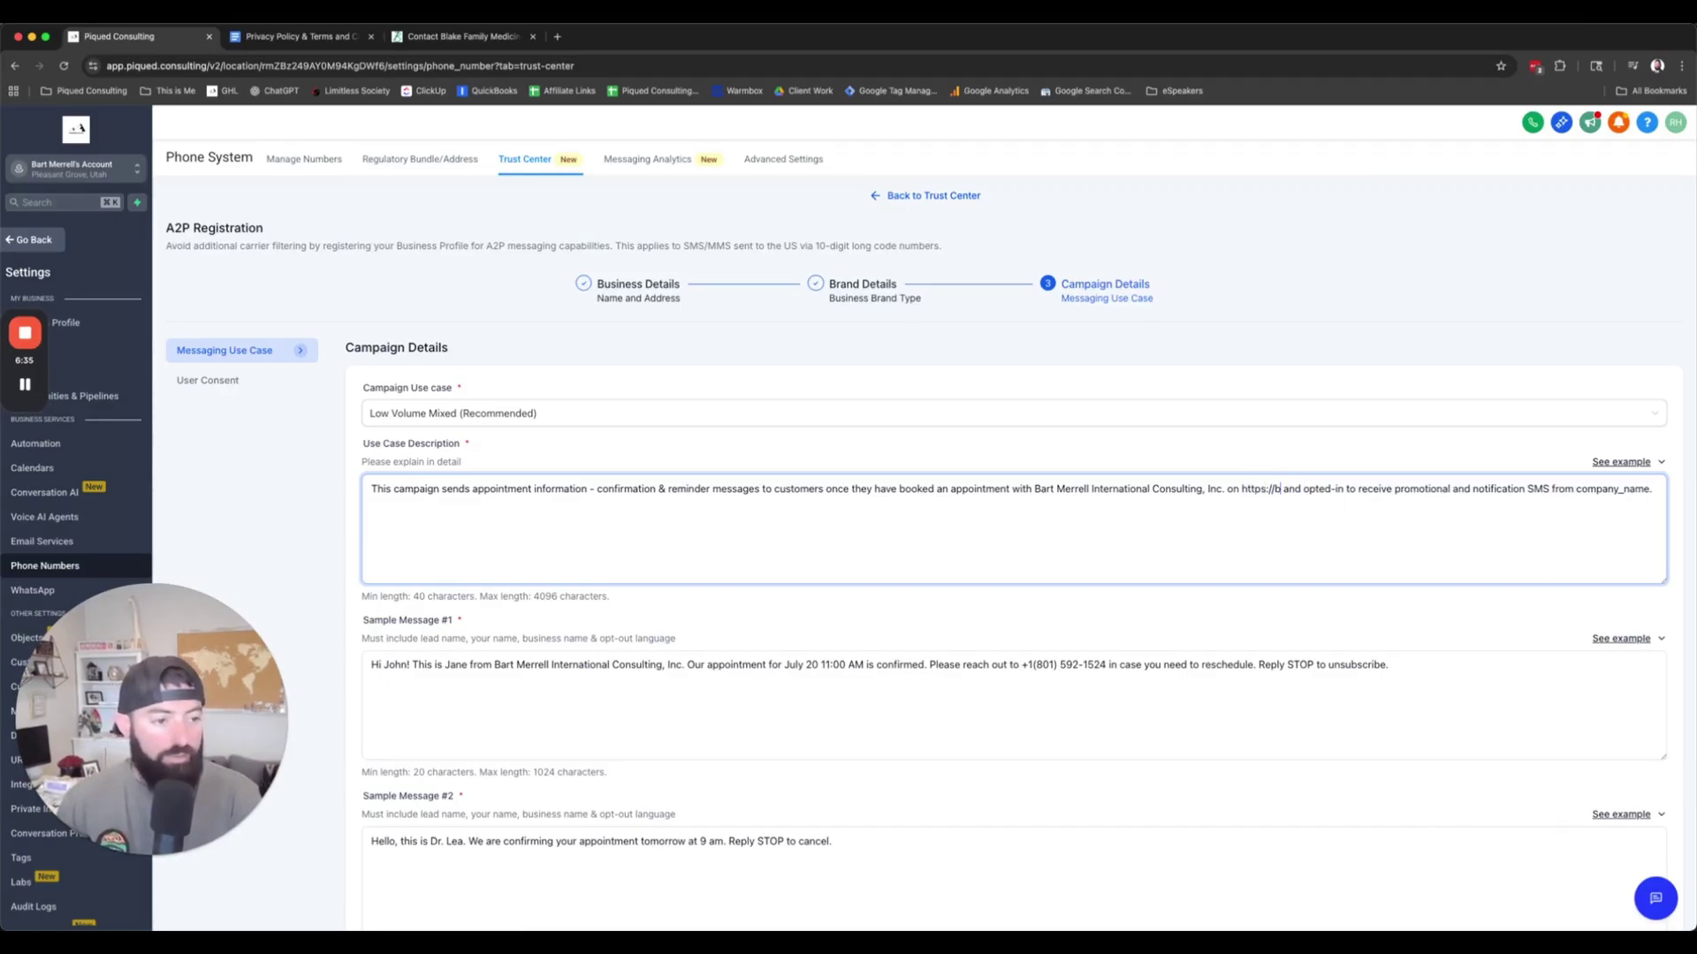
type("merrell.com")
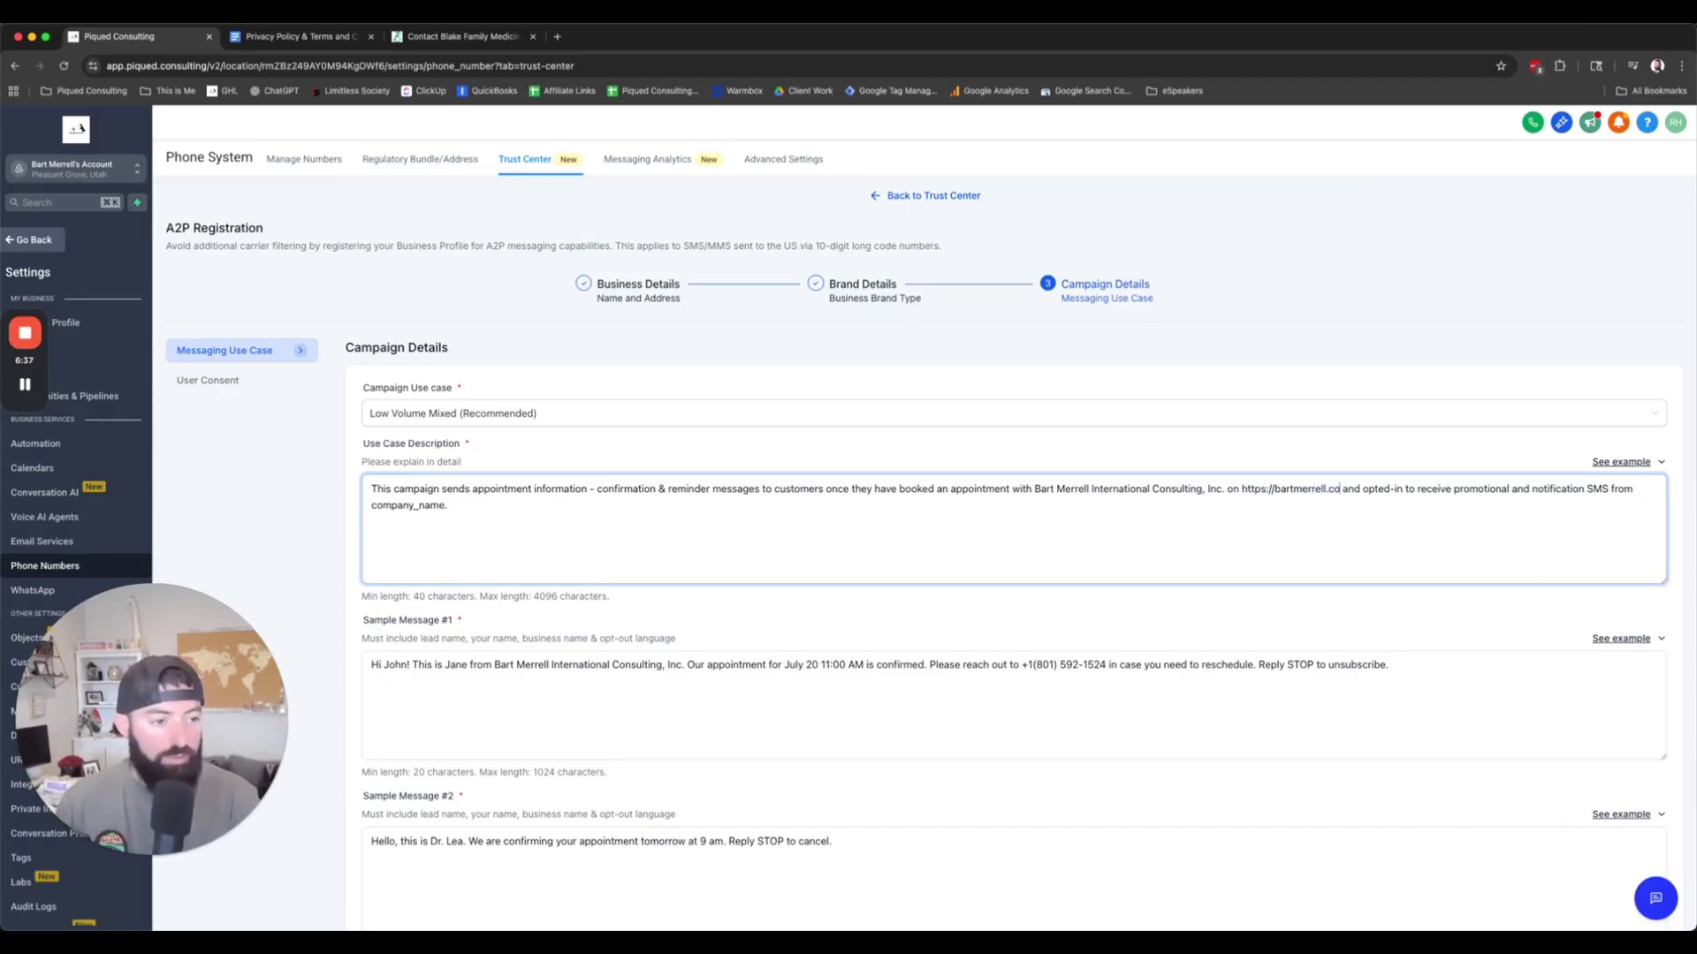
type("/contact")
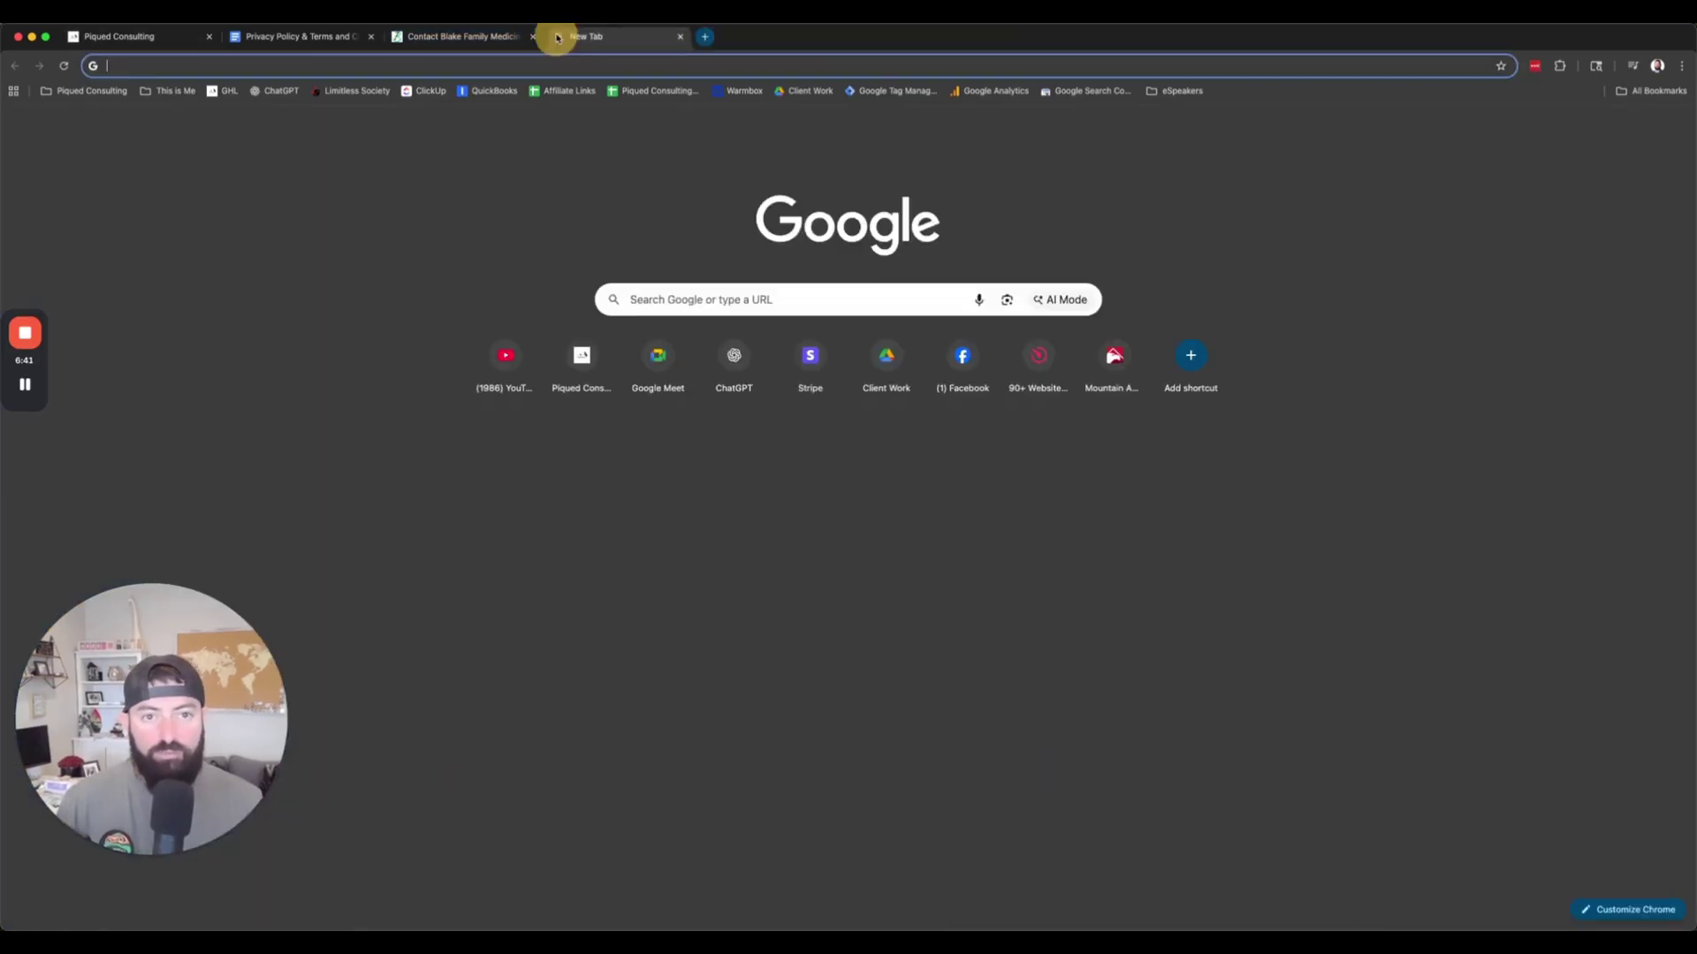
Step: Load the business website, dismiss its popup, and open its Contact page address
type("bartmerrell.com")
key("Return")
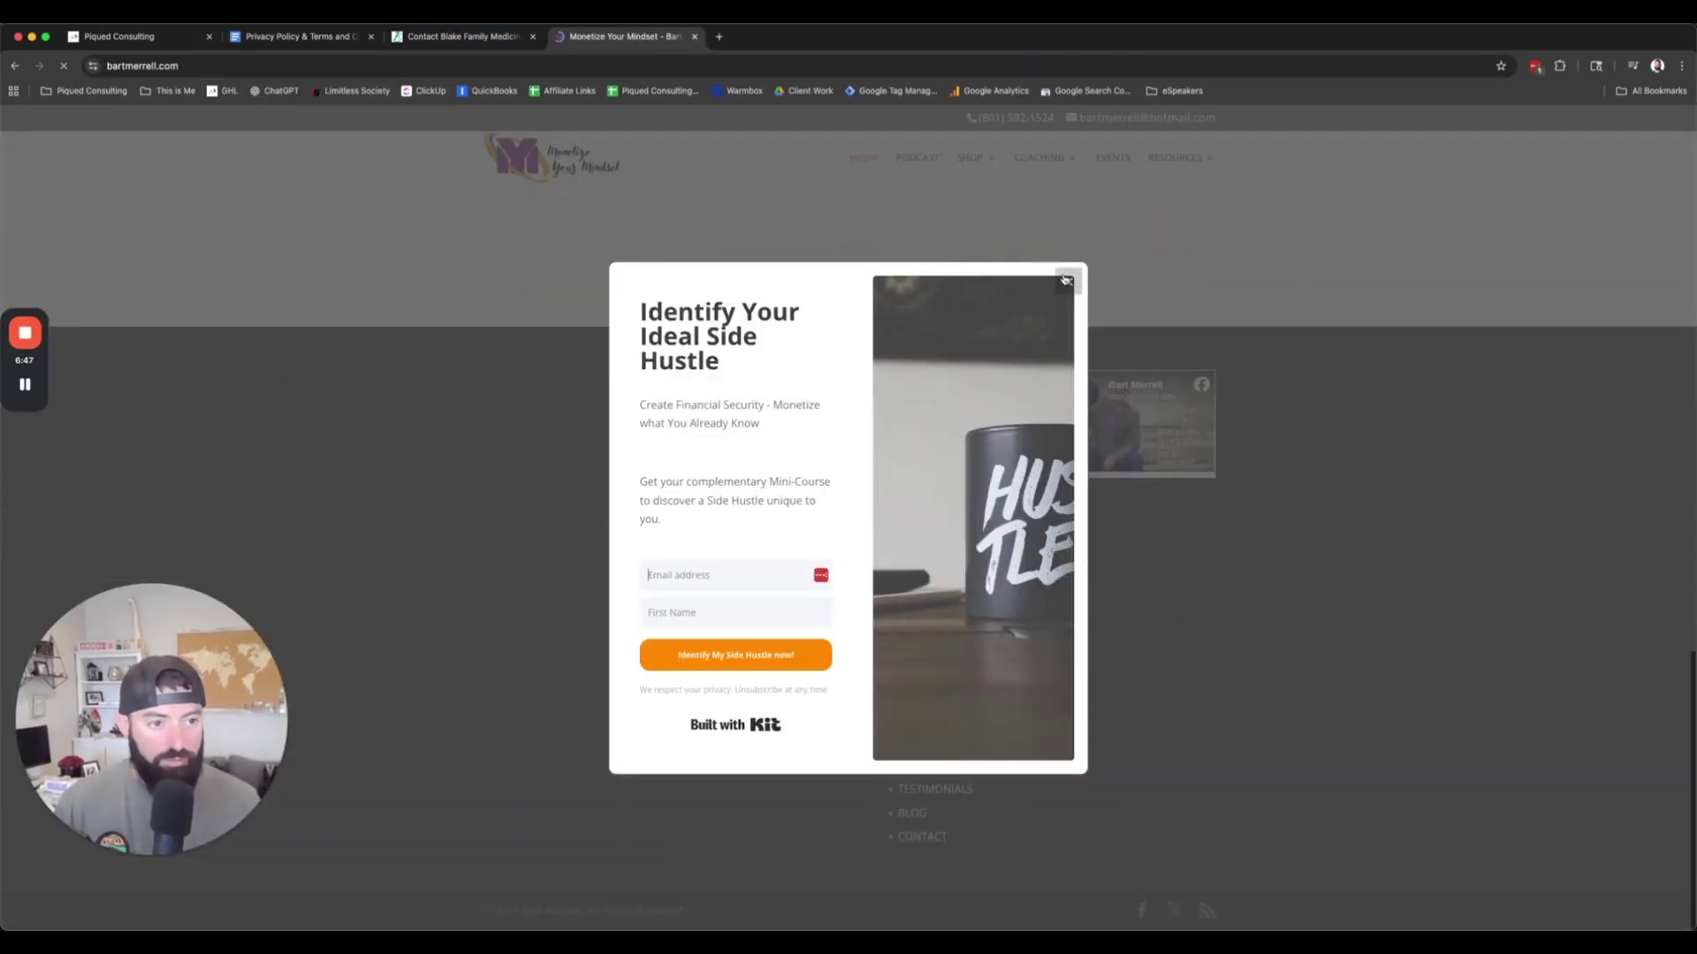
left_click(658, 530)
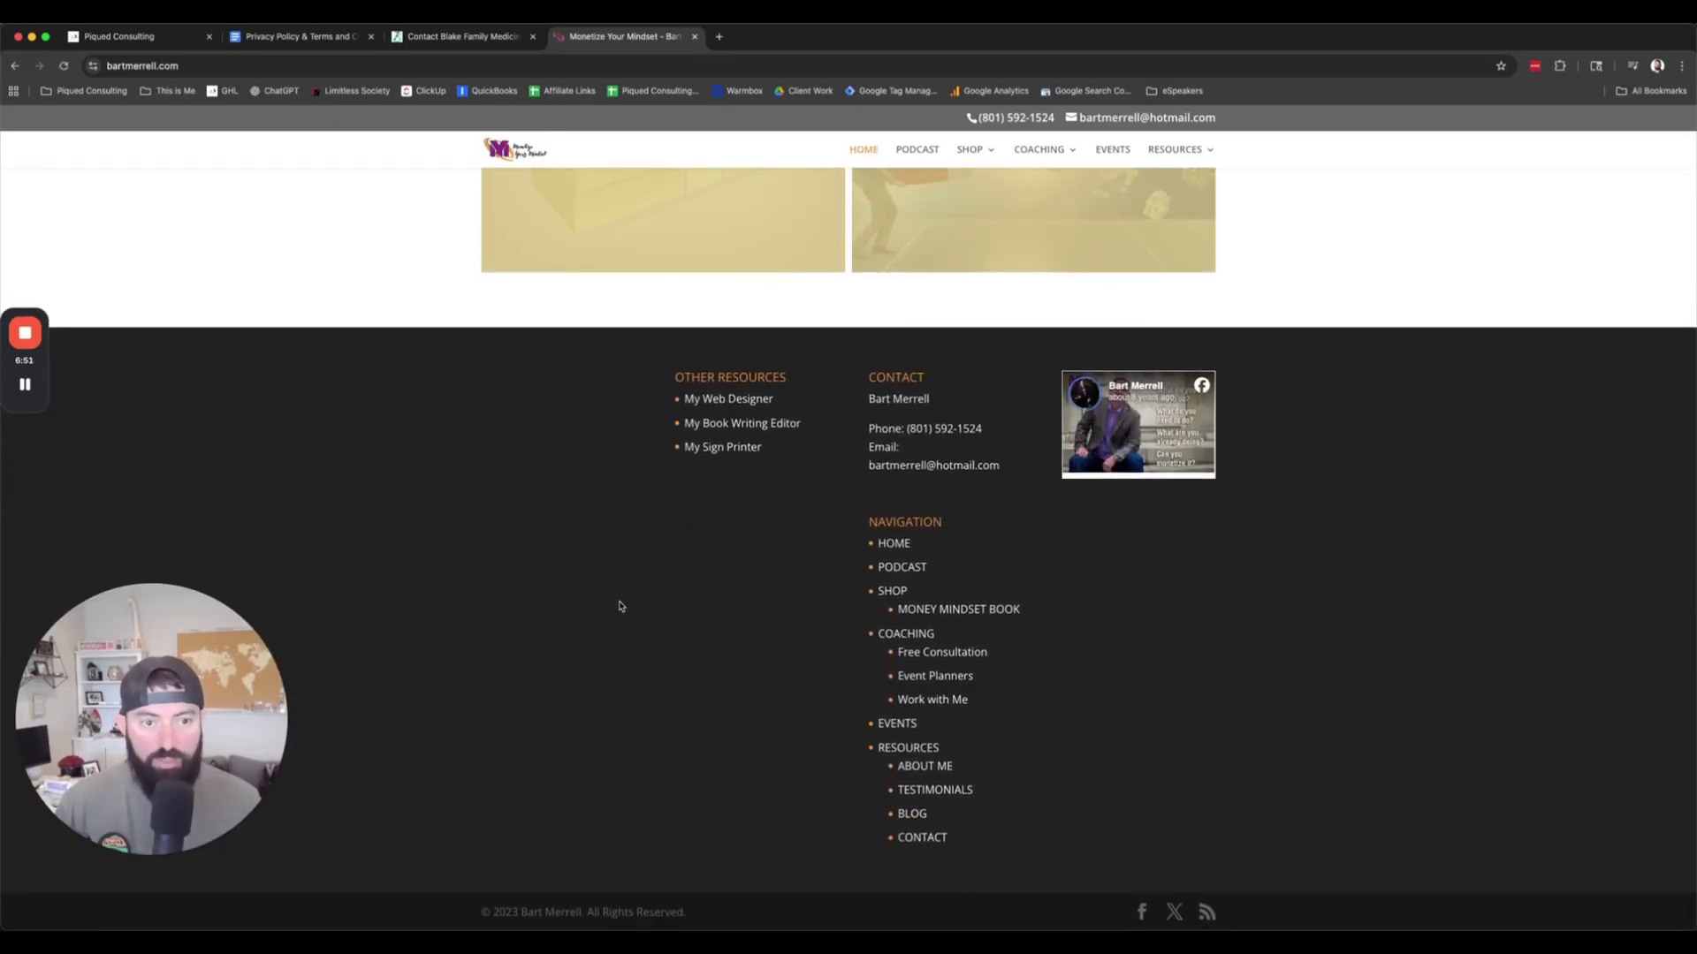
left_click(925, 840)
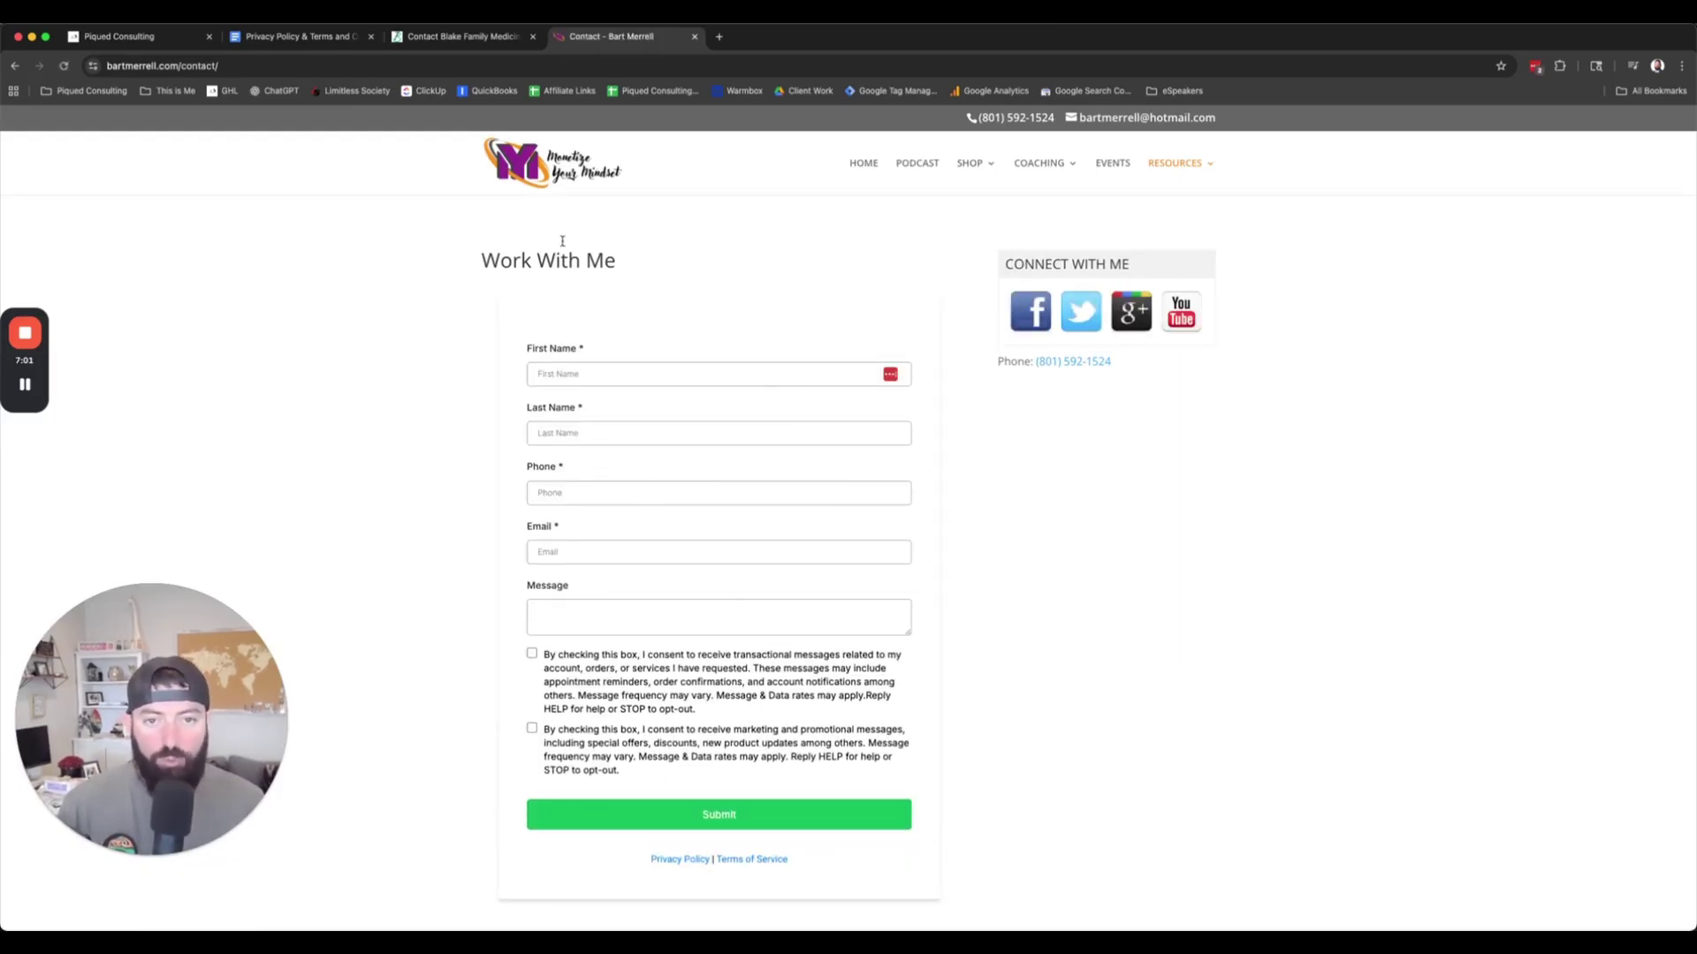
left_click(305, 66)
key("super+c")
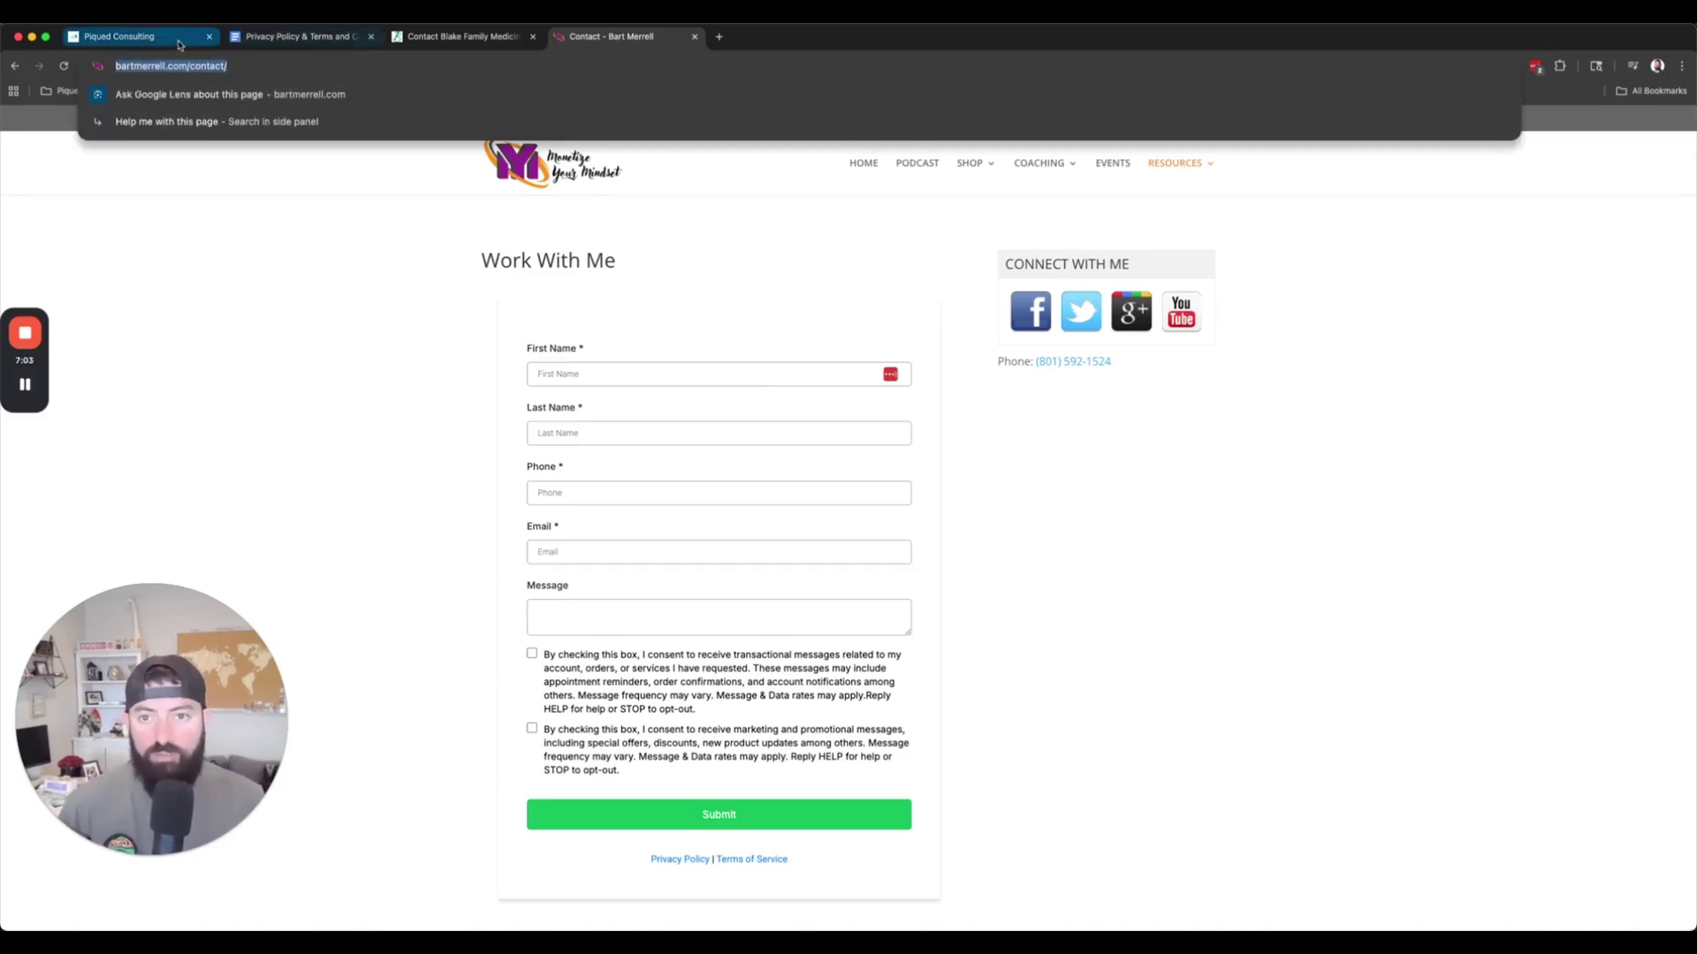
Step: In the use case description, swap the typed address for the contact page URL and the last company_name for the business name
left_click(178, 44)
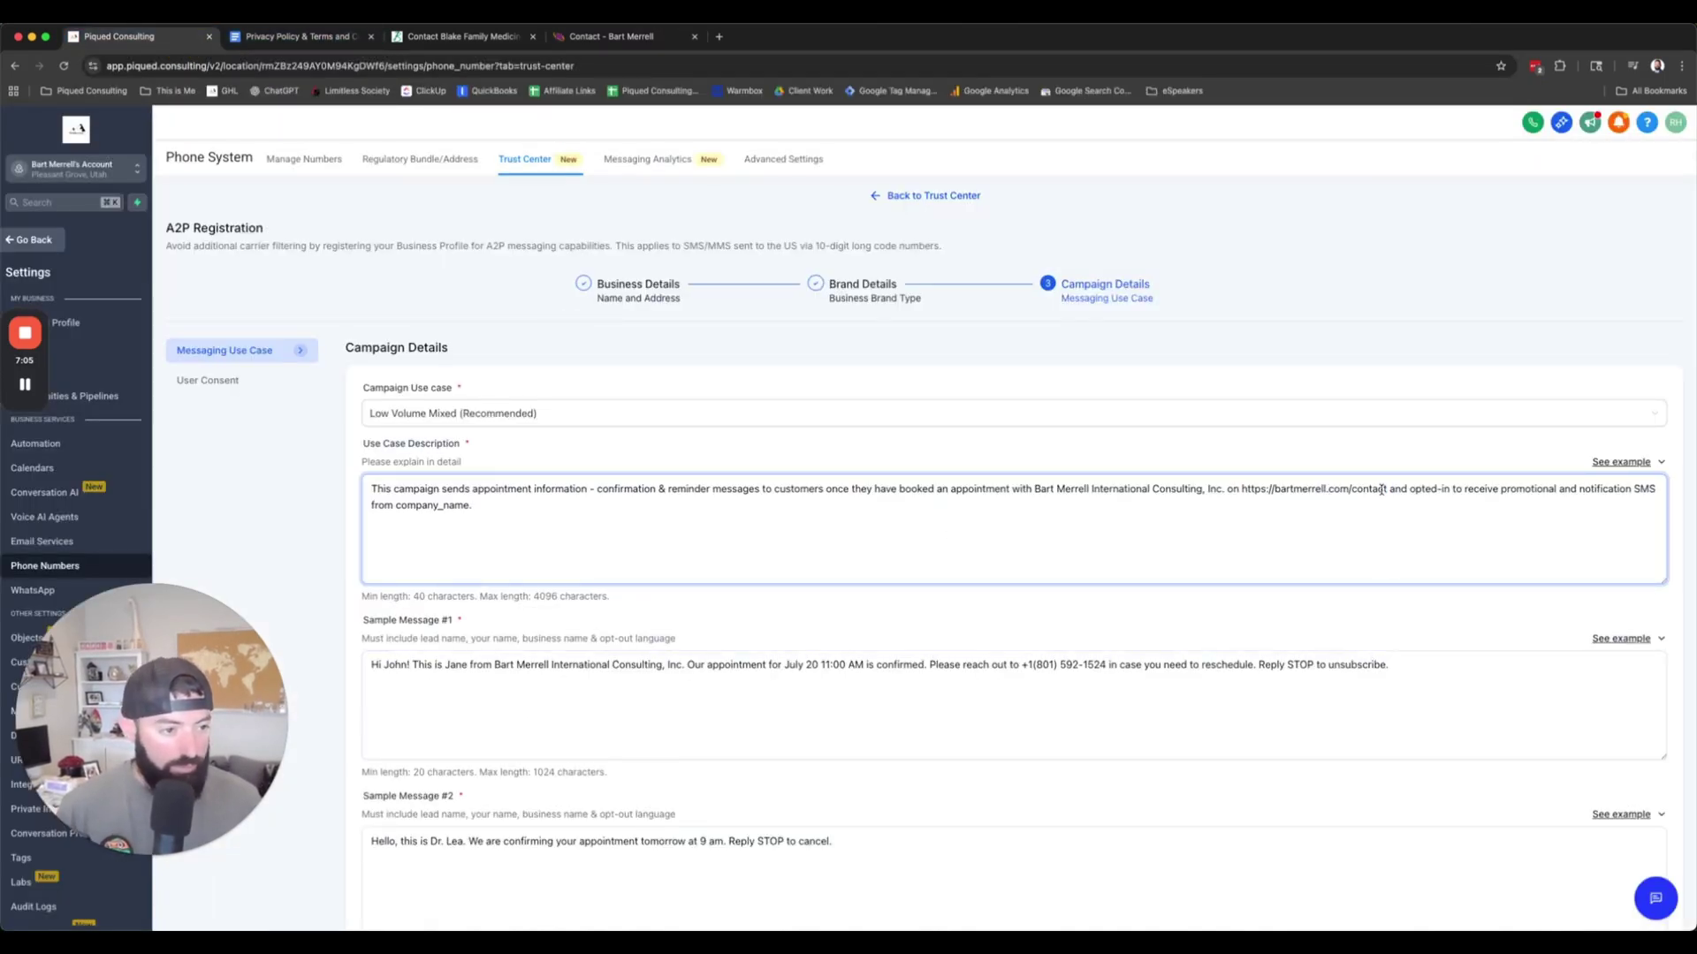
left_click_drag(1388, 489, 1243, 489)
key("super+v")
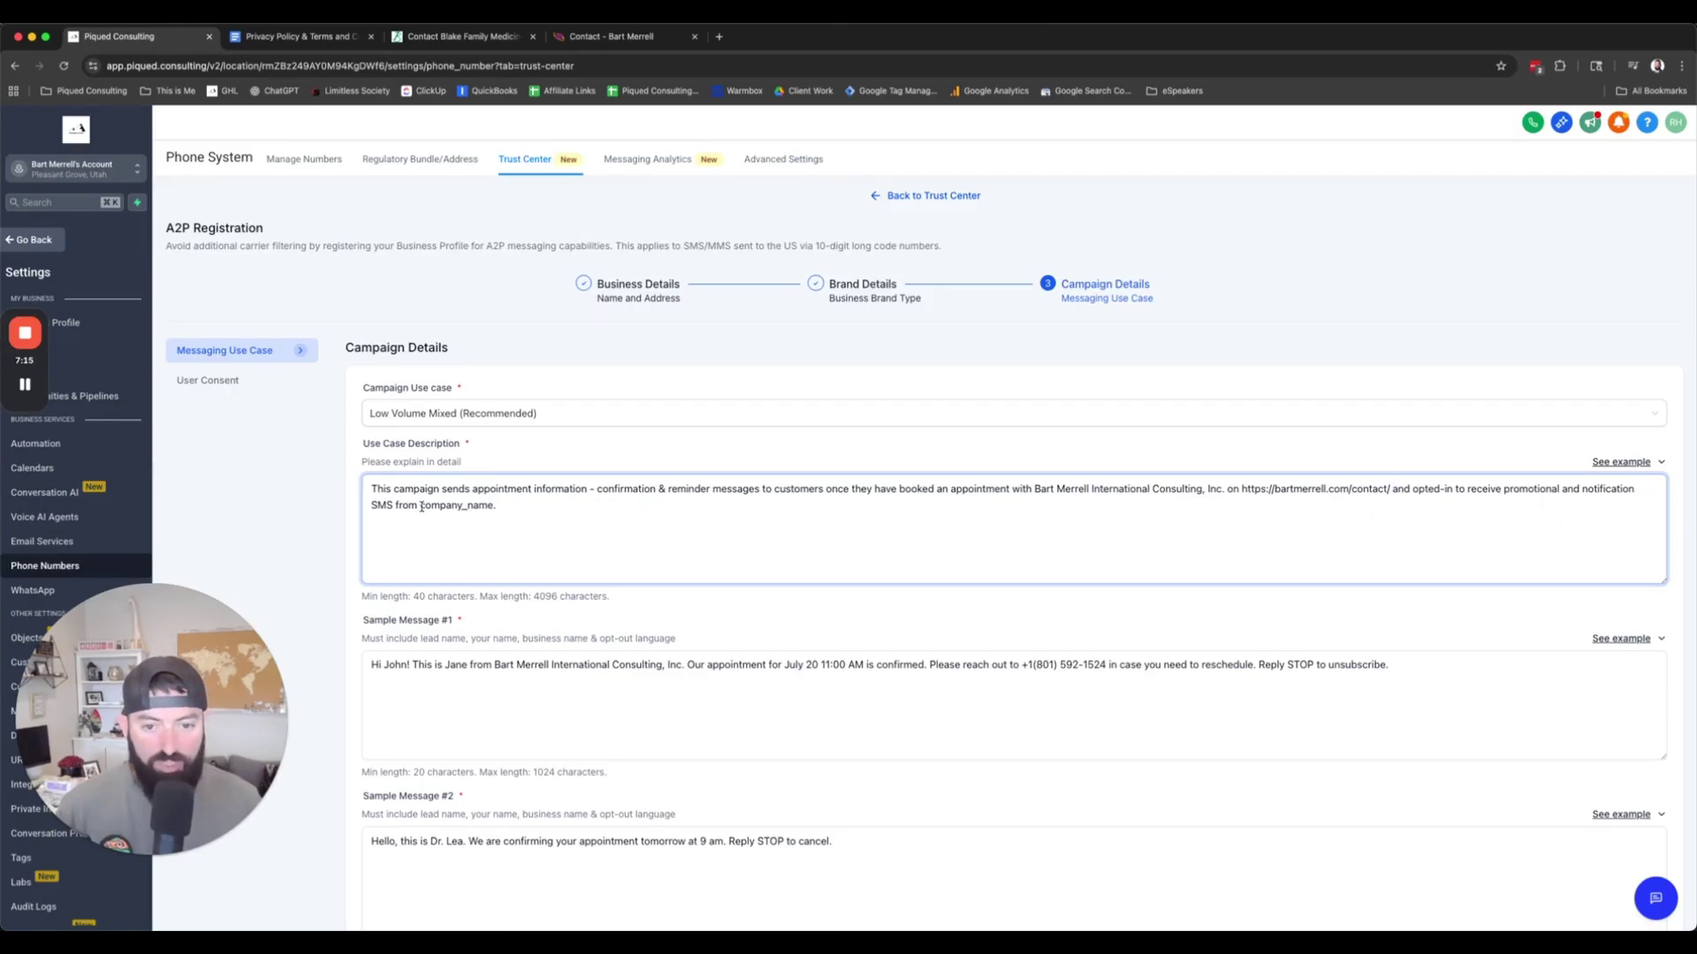
left_click_drag(1034, 489, 1225, 489)
key("super+c")
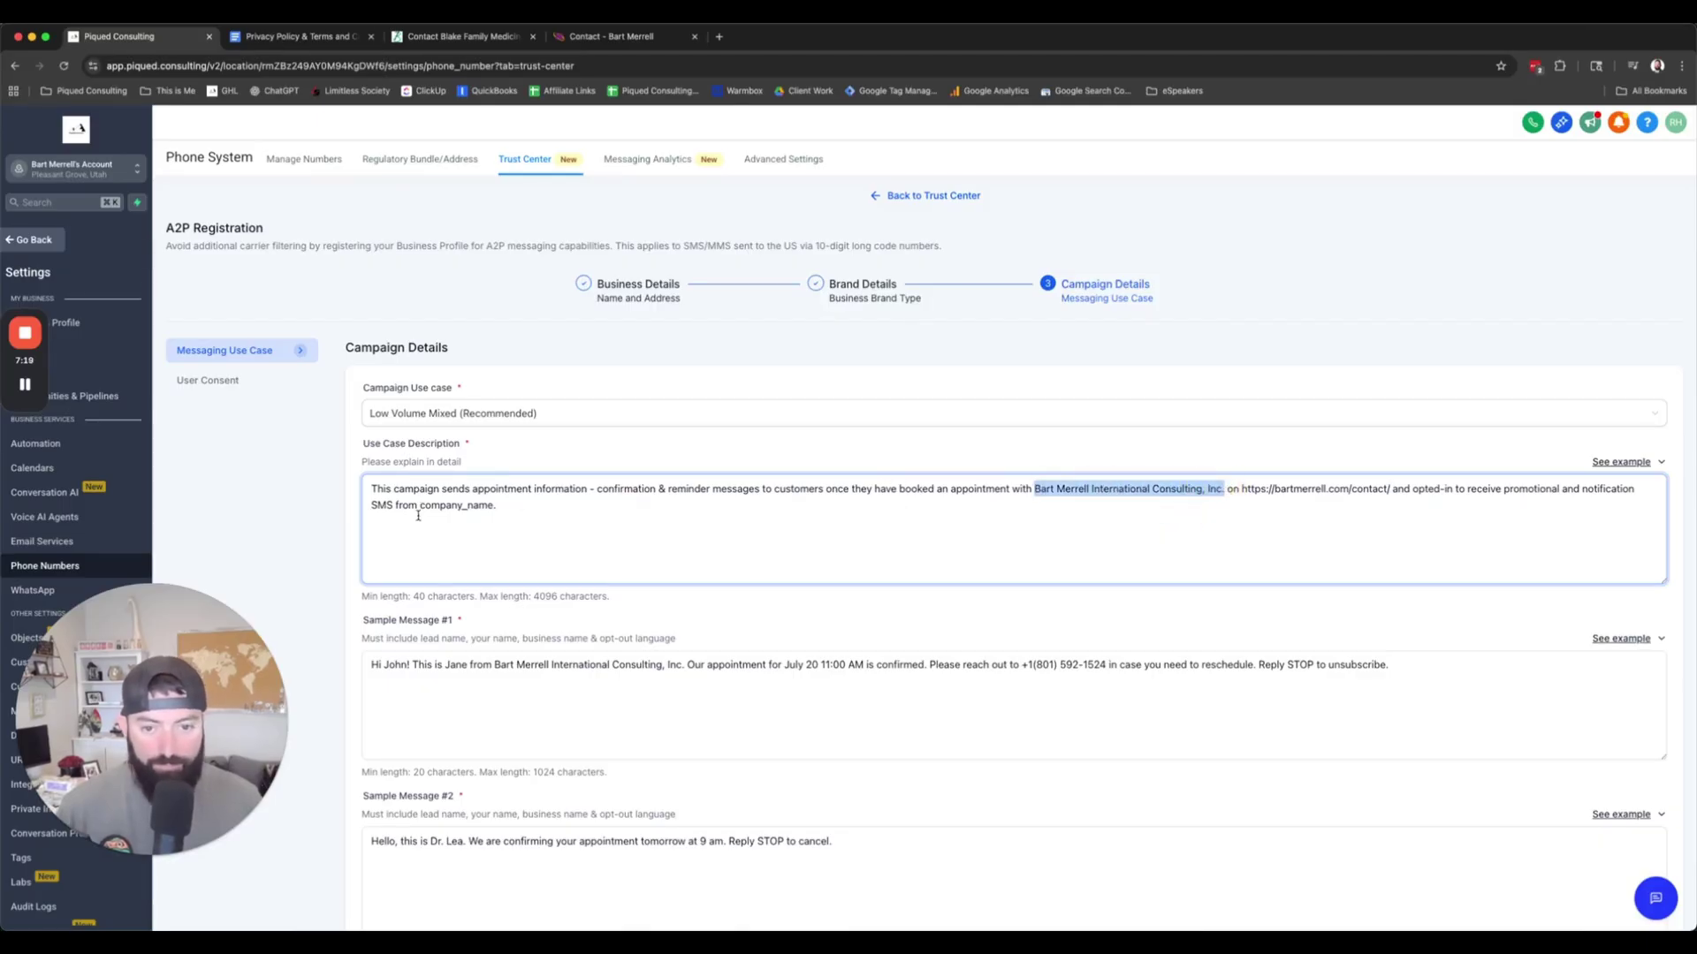
left_click_drag(420, 506, 493, 506)
key("super+v")
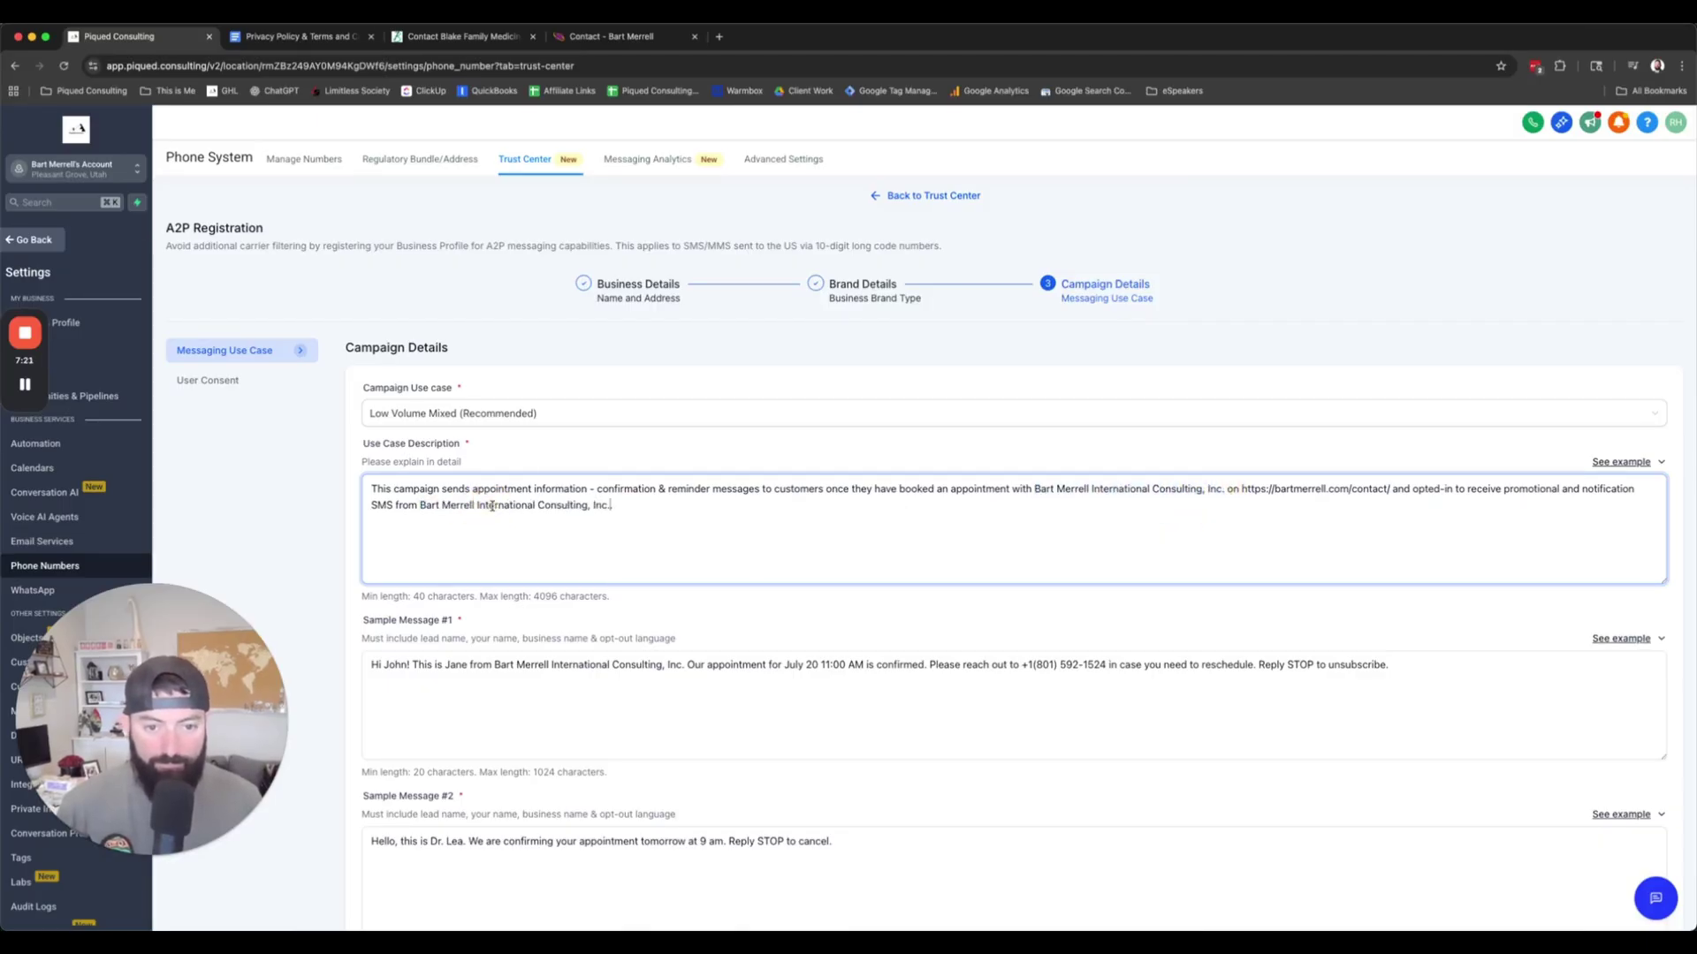
key("BackSpace")
Step: Copy the first example text offered for Sample Message #1
left_click(197, 530)
left_click(829, 686)
left_click(1621, 640)
left_click(1640, 458)
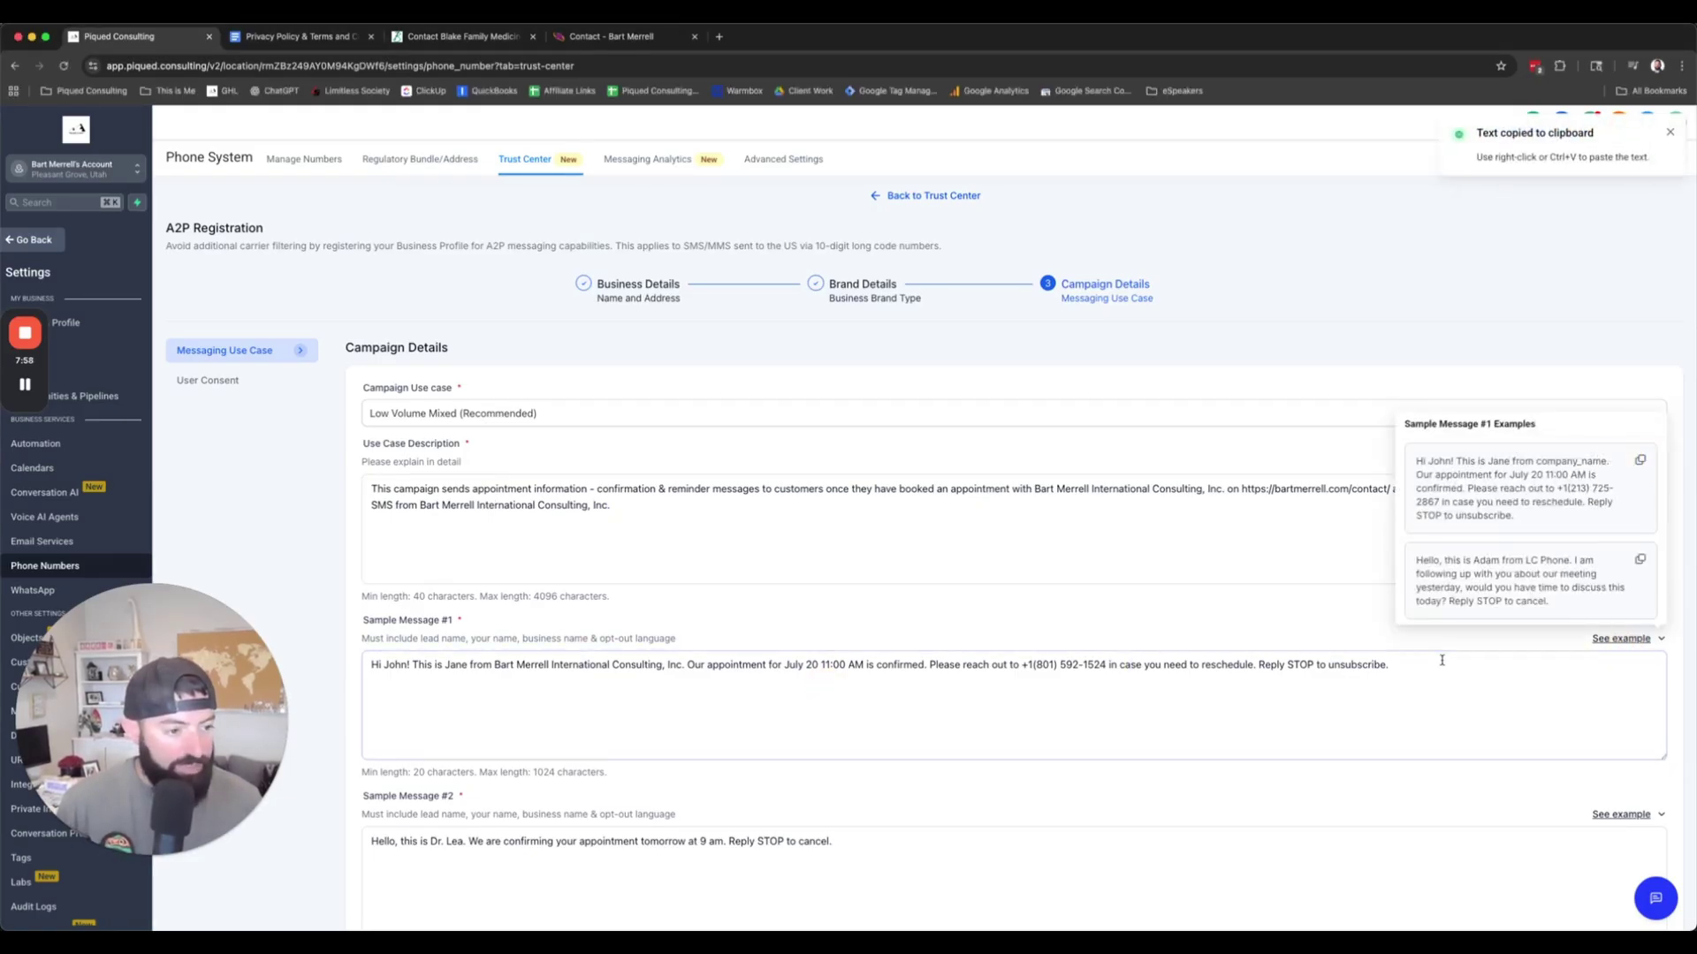
Step: Paste the example into Sample Message #1, with the sender's first name and the business name in place of company_name
left_click_drag(1440, 660, 398, 641)
key("ctrl+v")
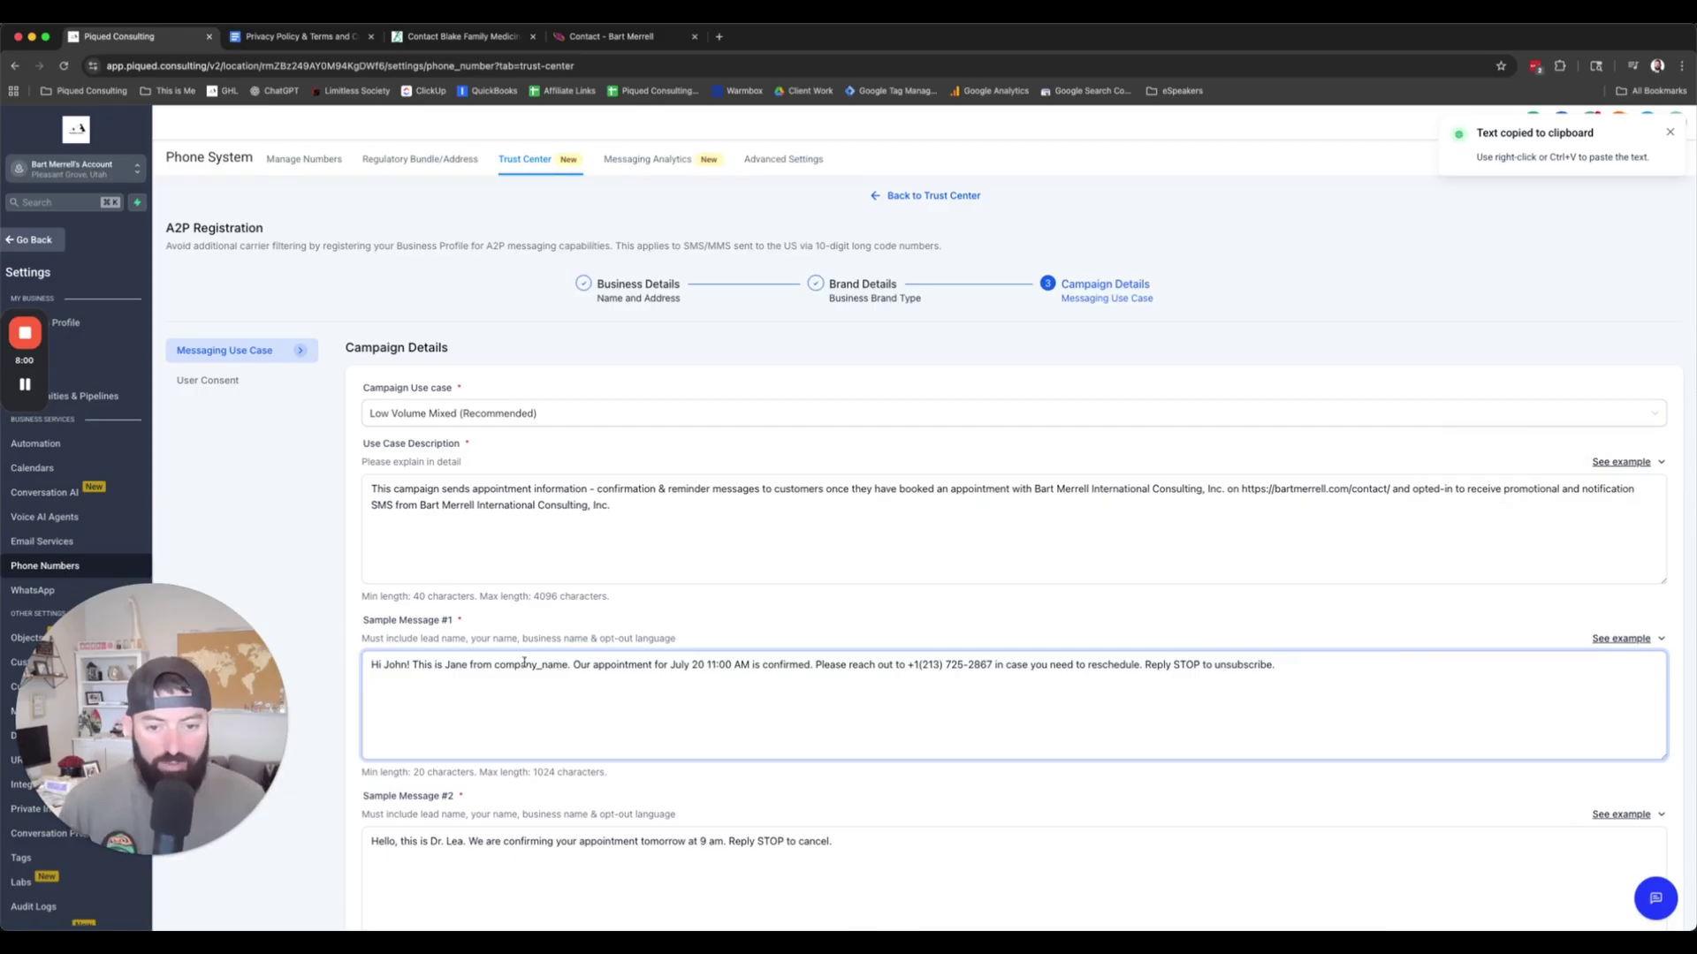
double_click(456, 664)
type("Bart")
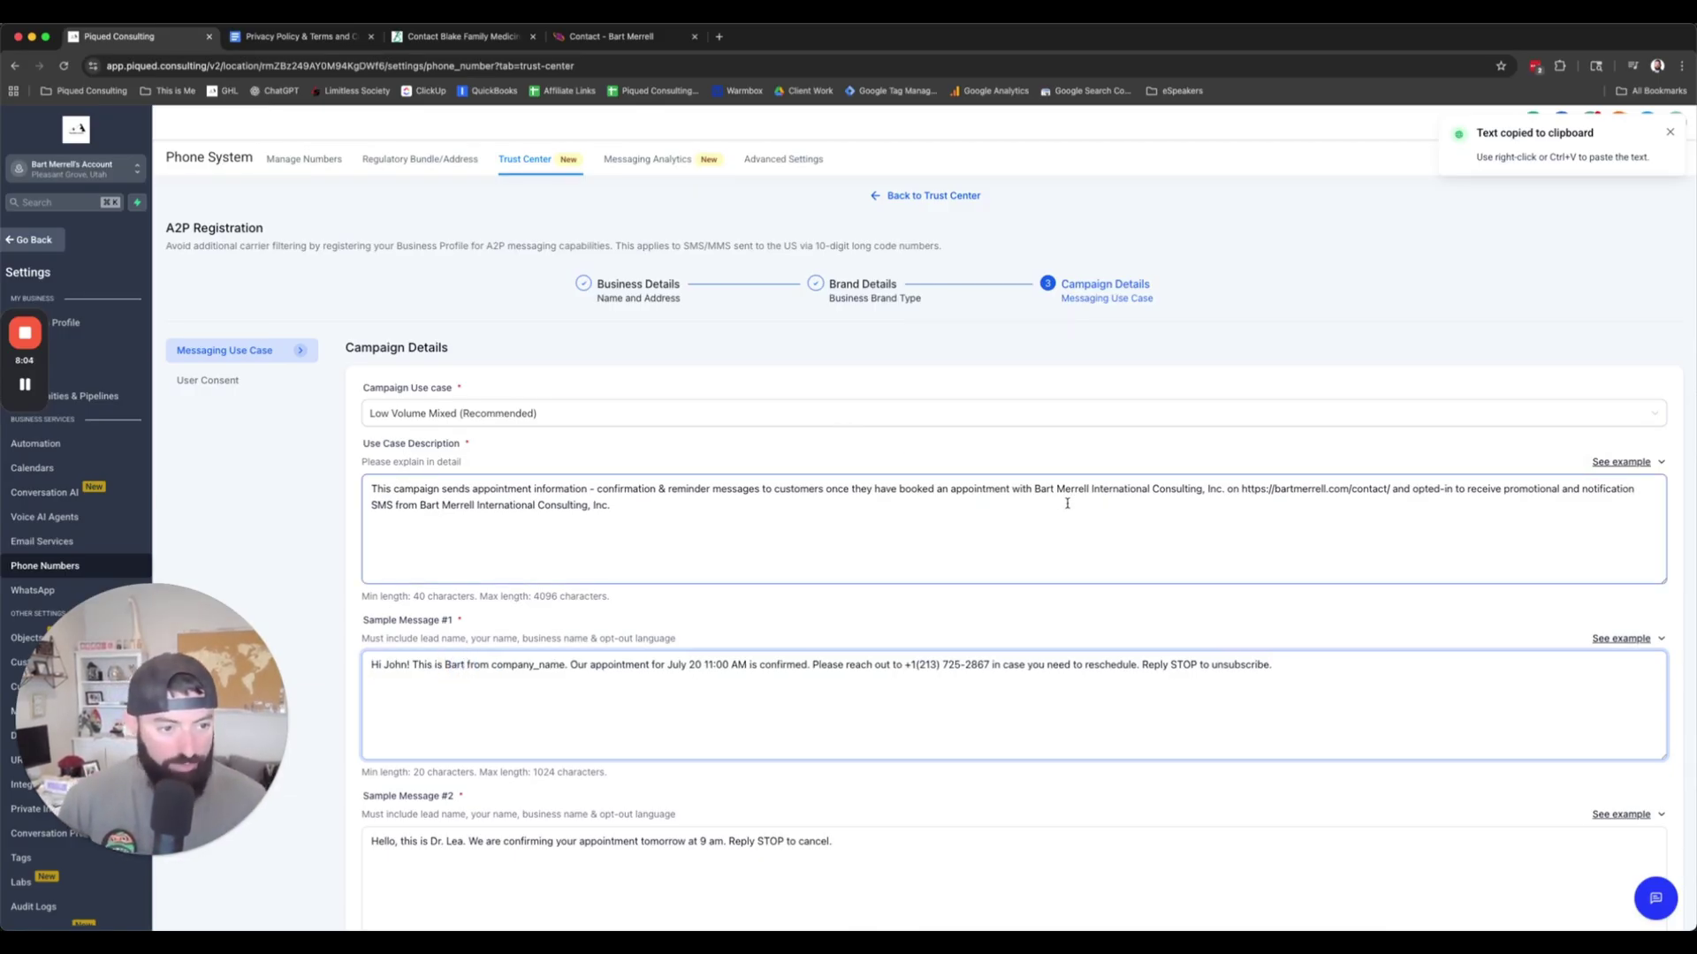
left_click_drag(1035, 489, 1228, 489)
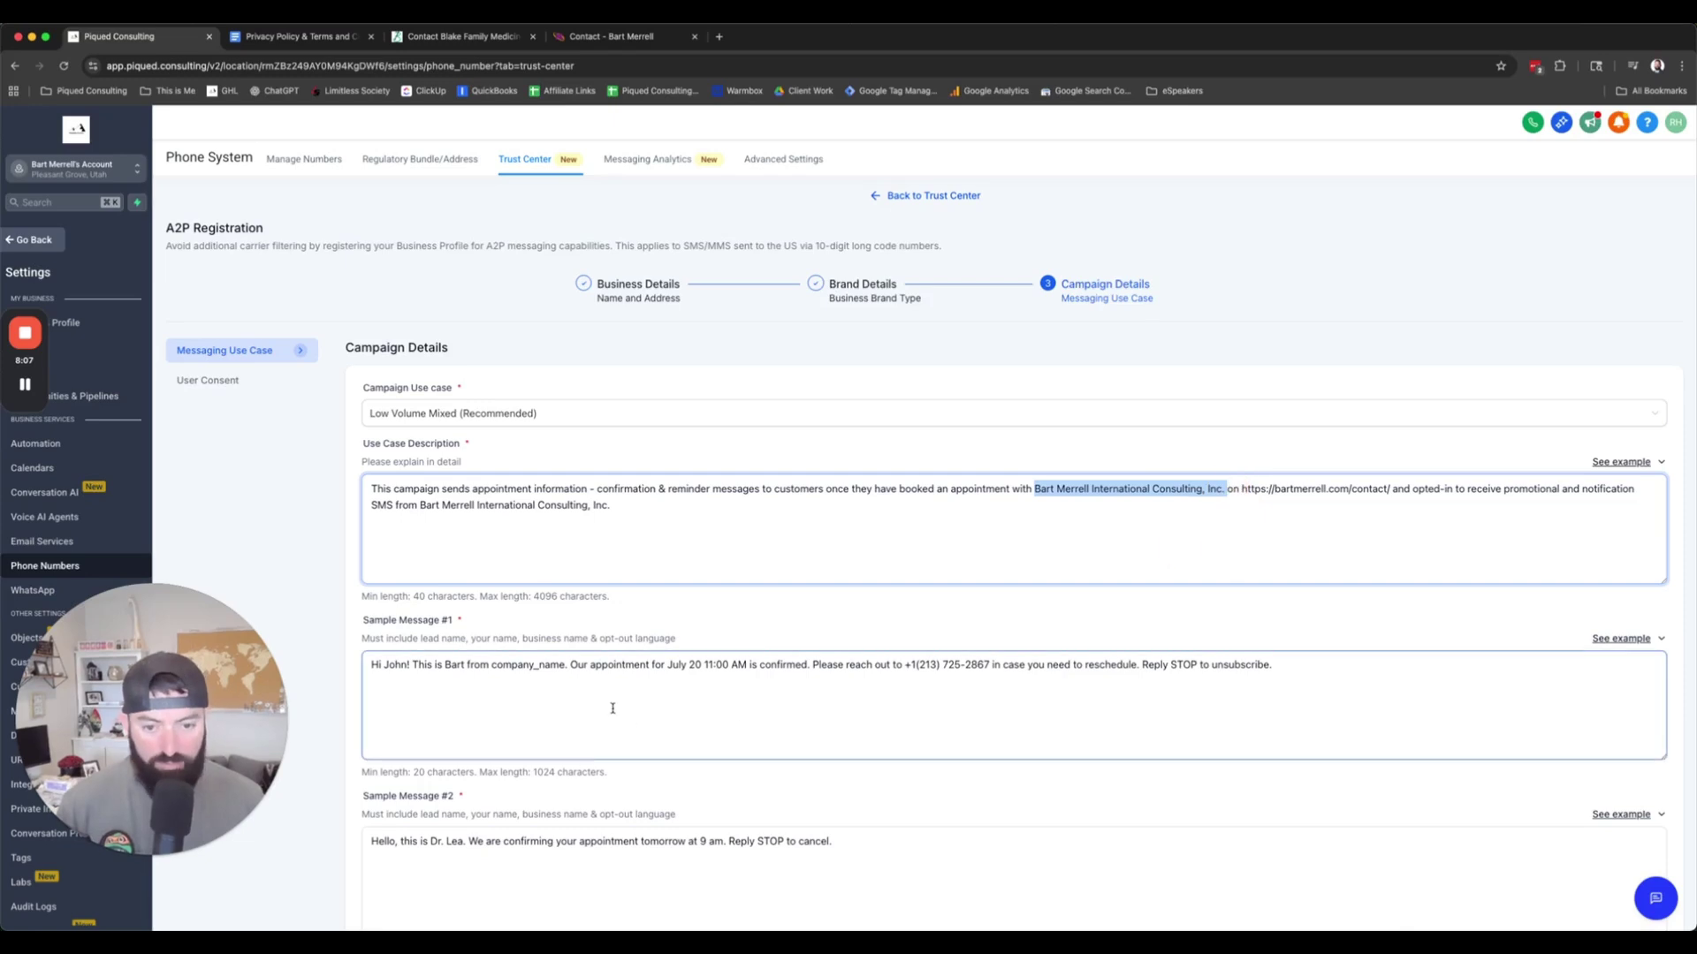
double_click(512, 665)
key("cmd+v")
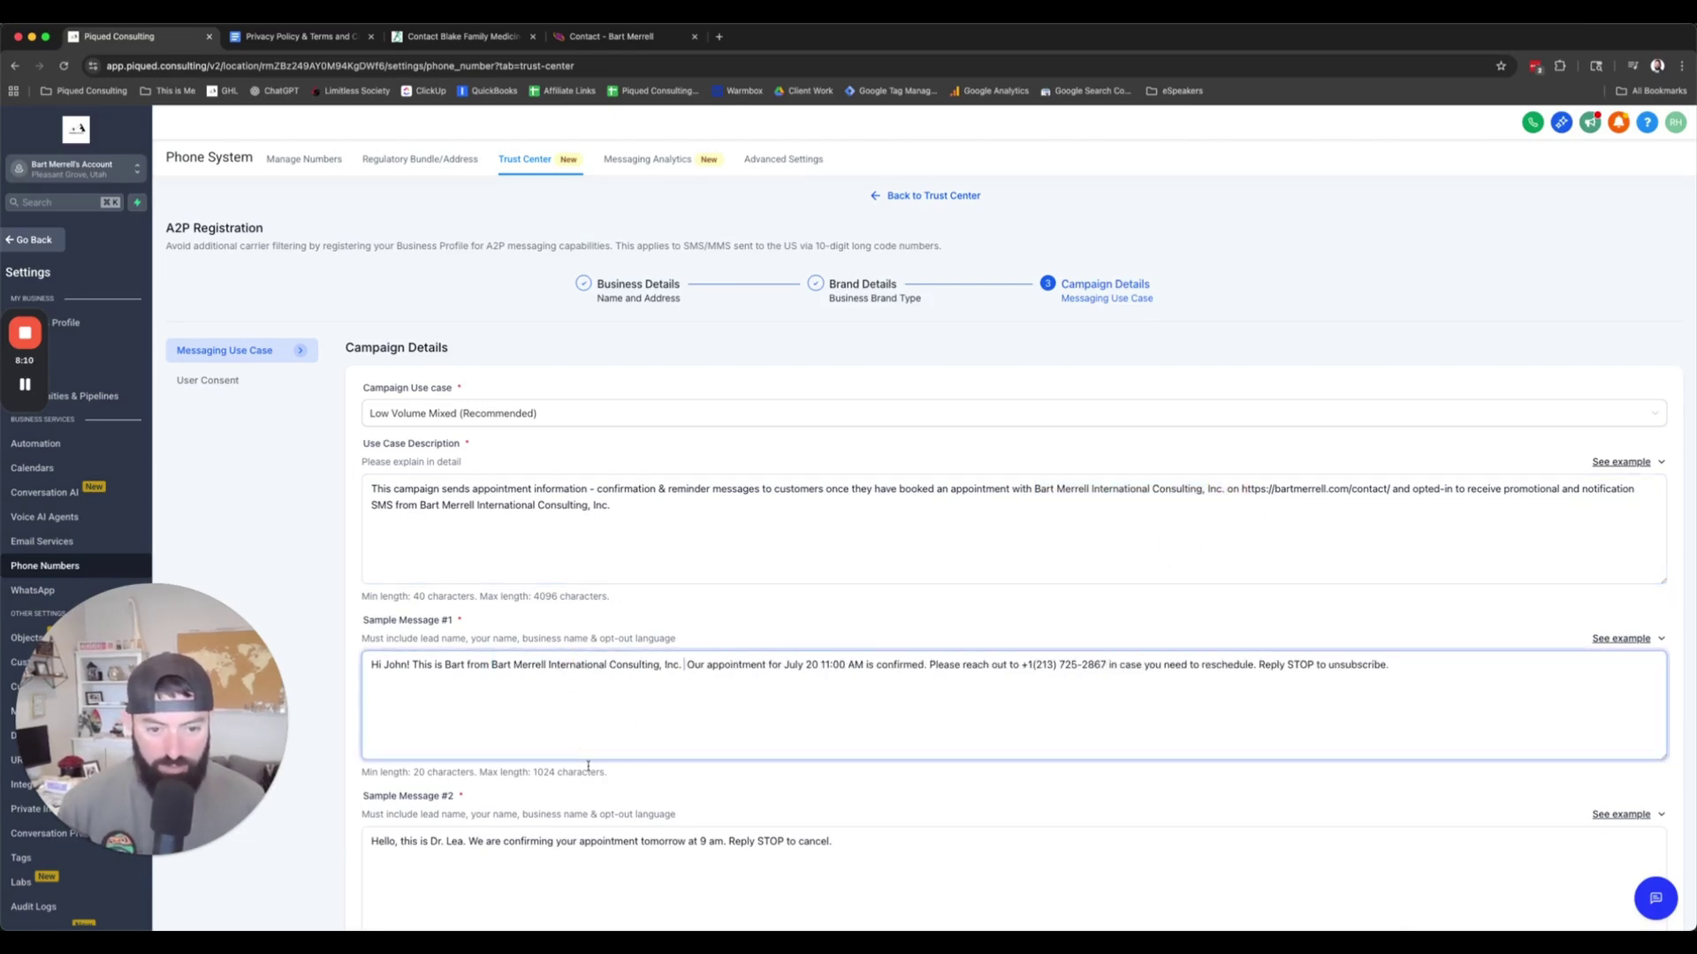
Step: Change the appointment to Sept at 1:00 PM and enter the business callback number
double_click(794, 665)
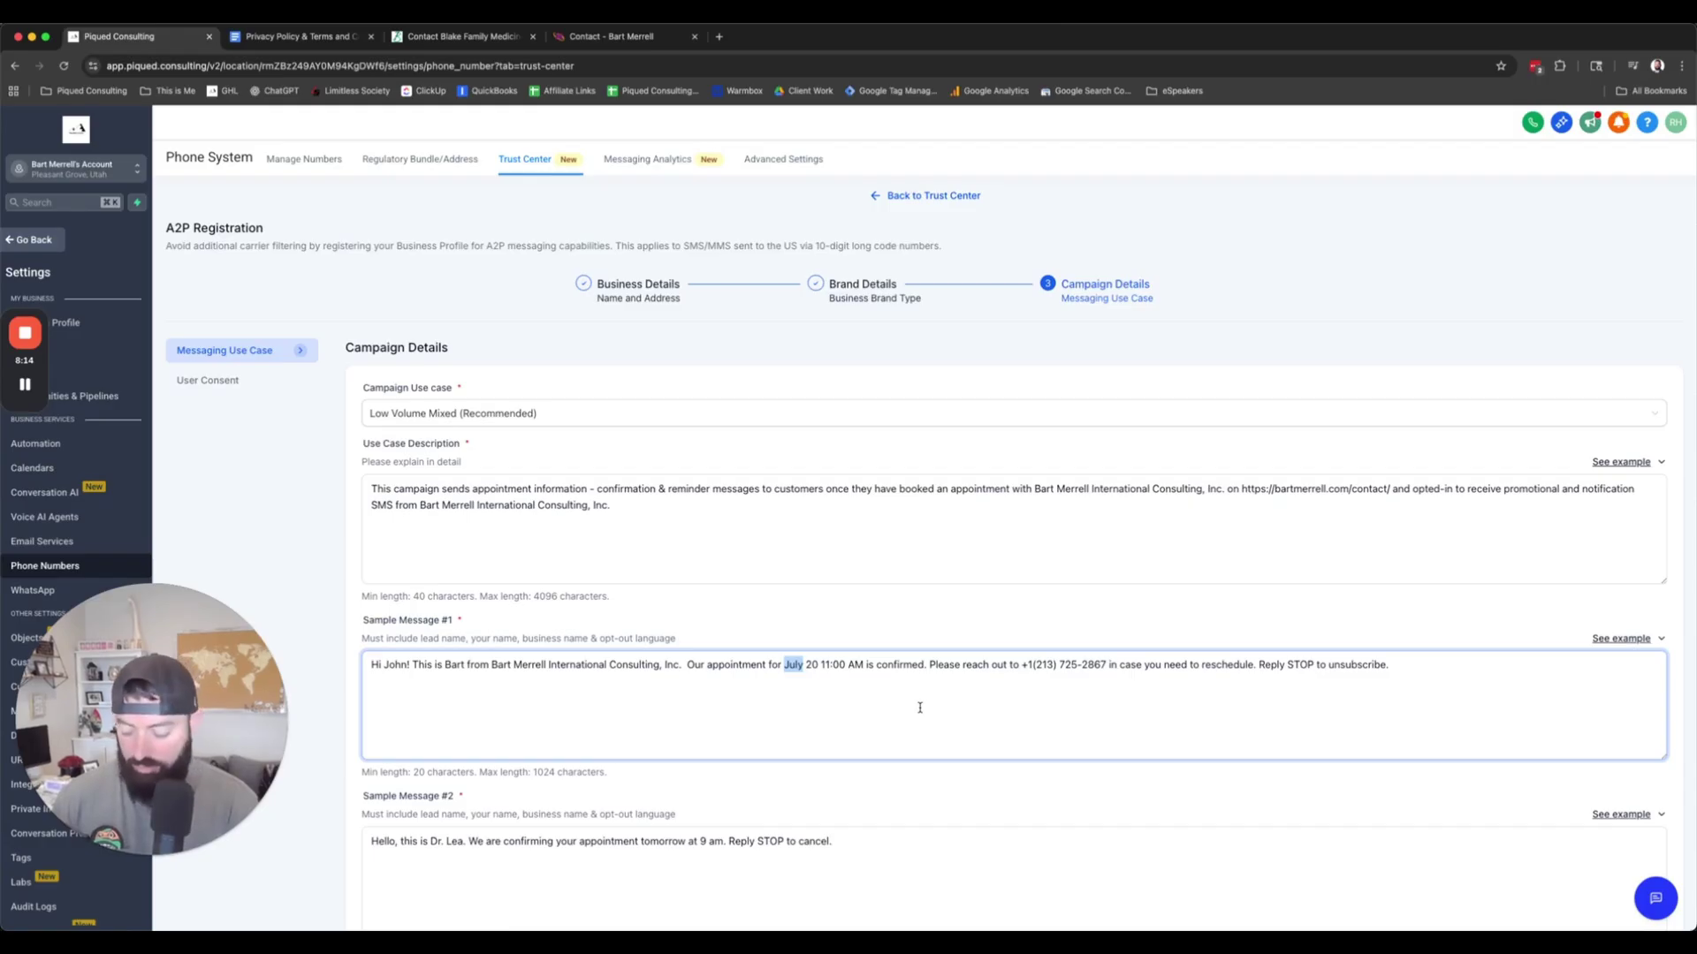
type("Sept")
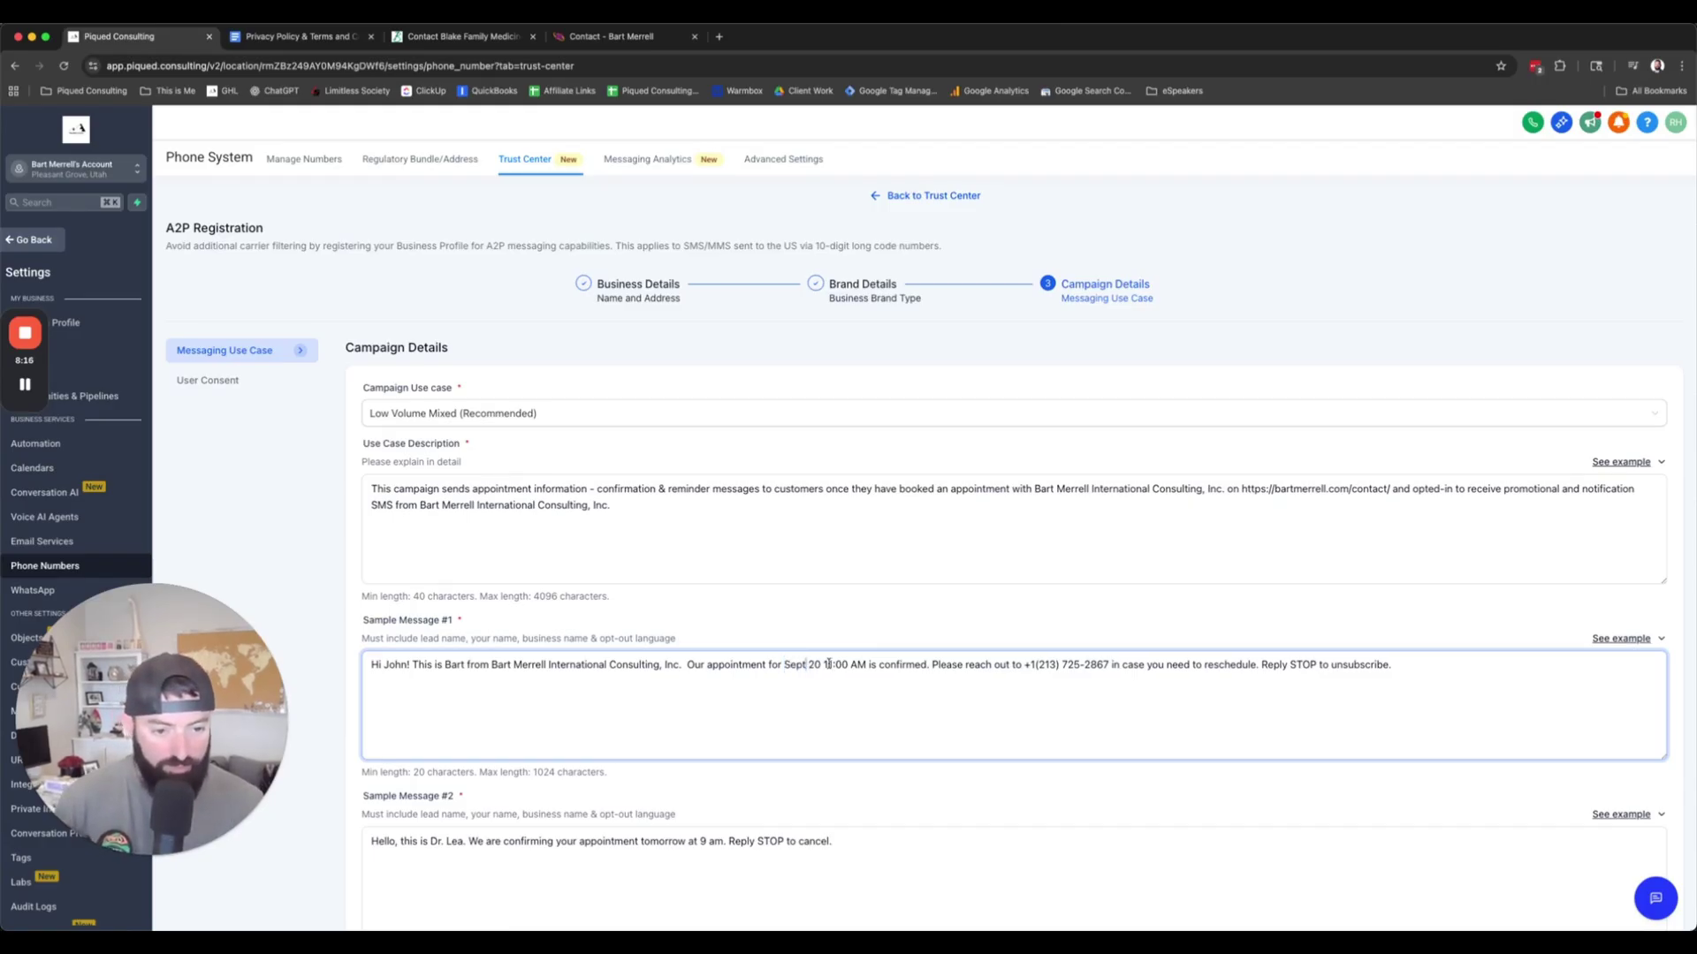
left_click(827, 665)
key("BackSpace")
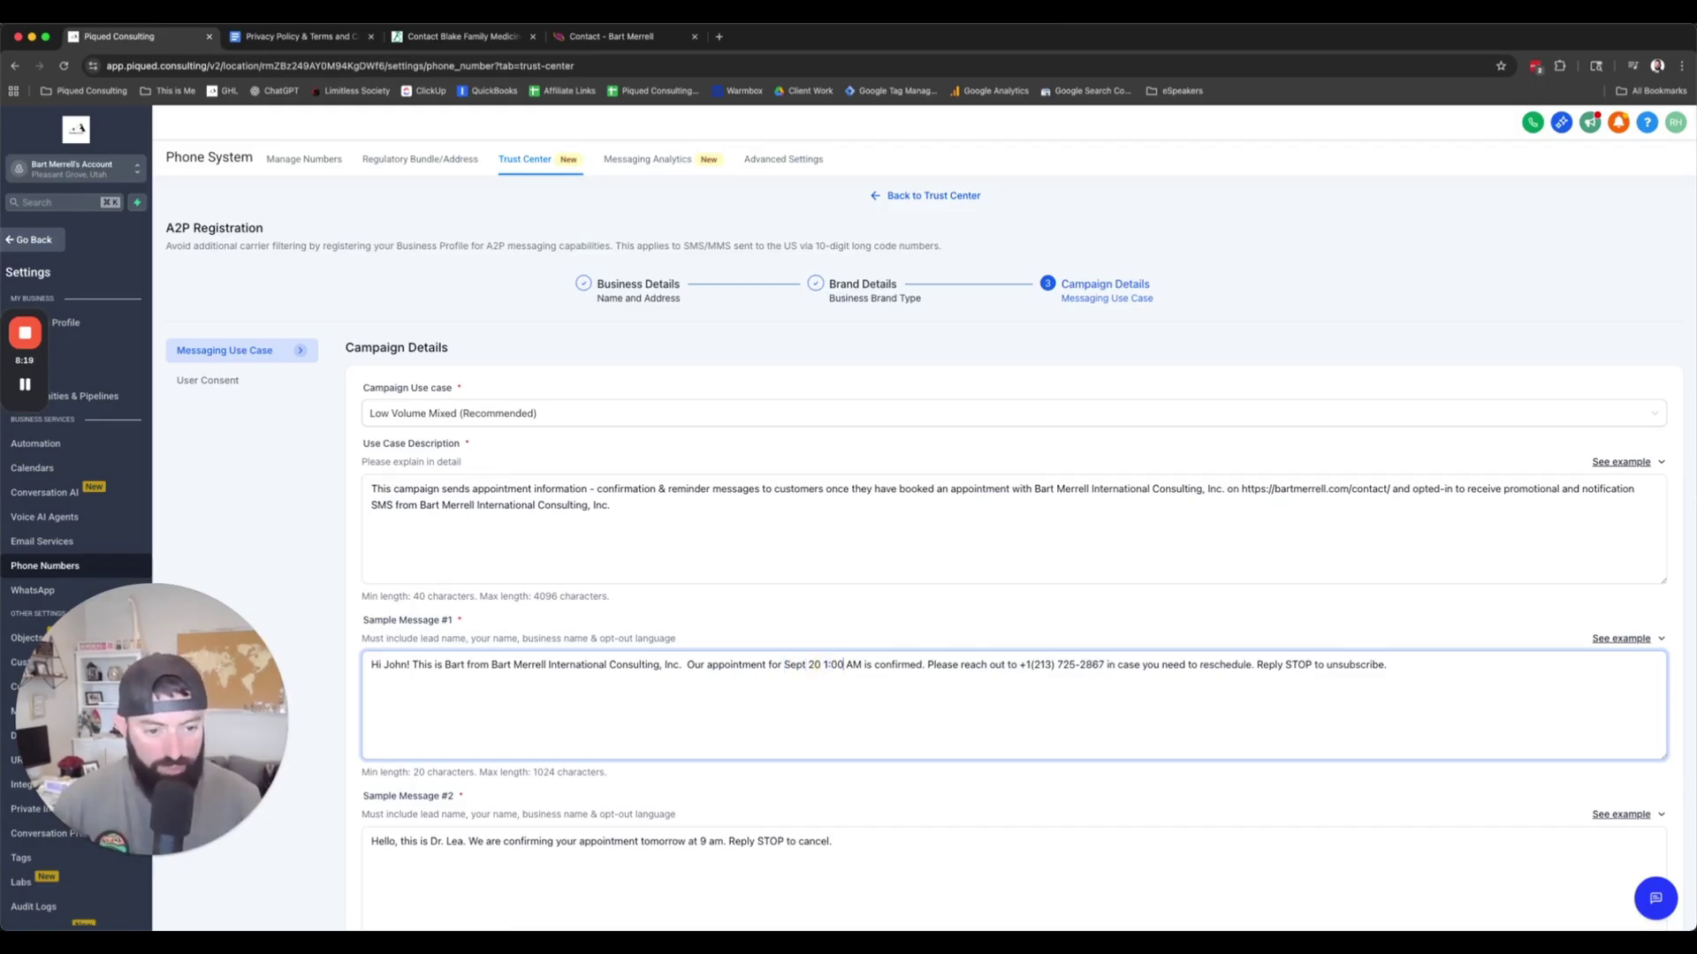
left_click(851, 664)
key("BackSpace")
type("P")
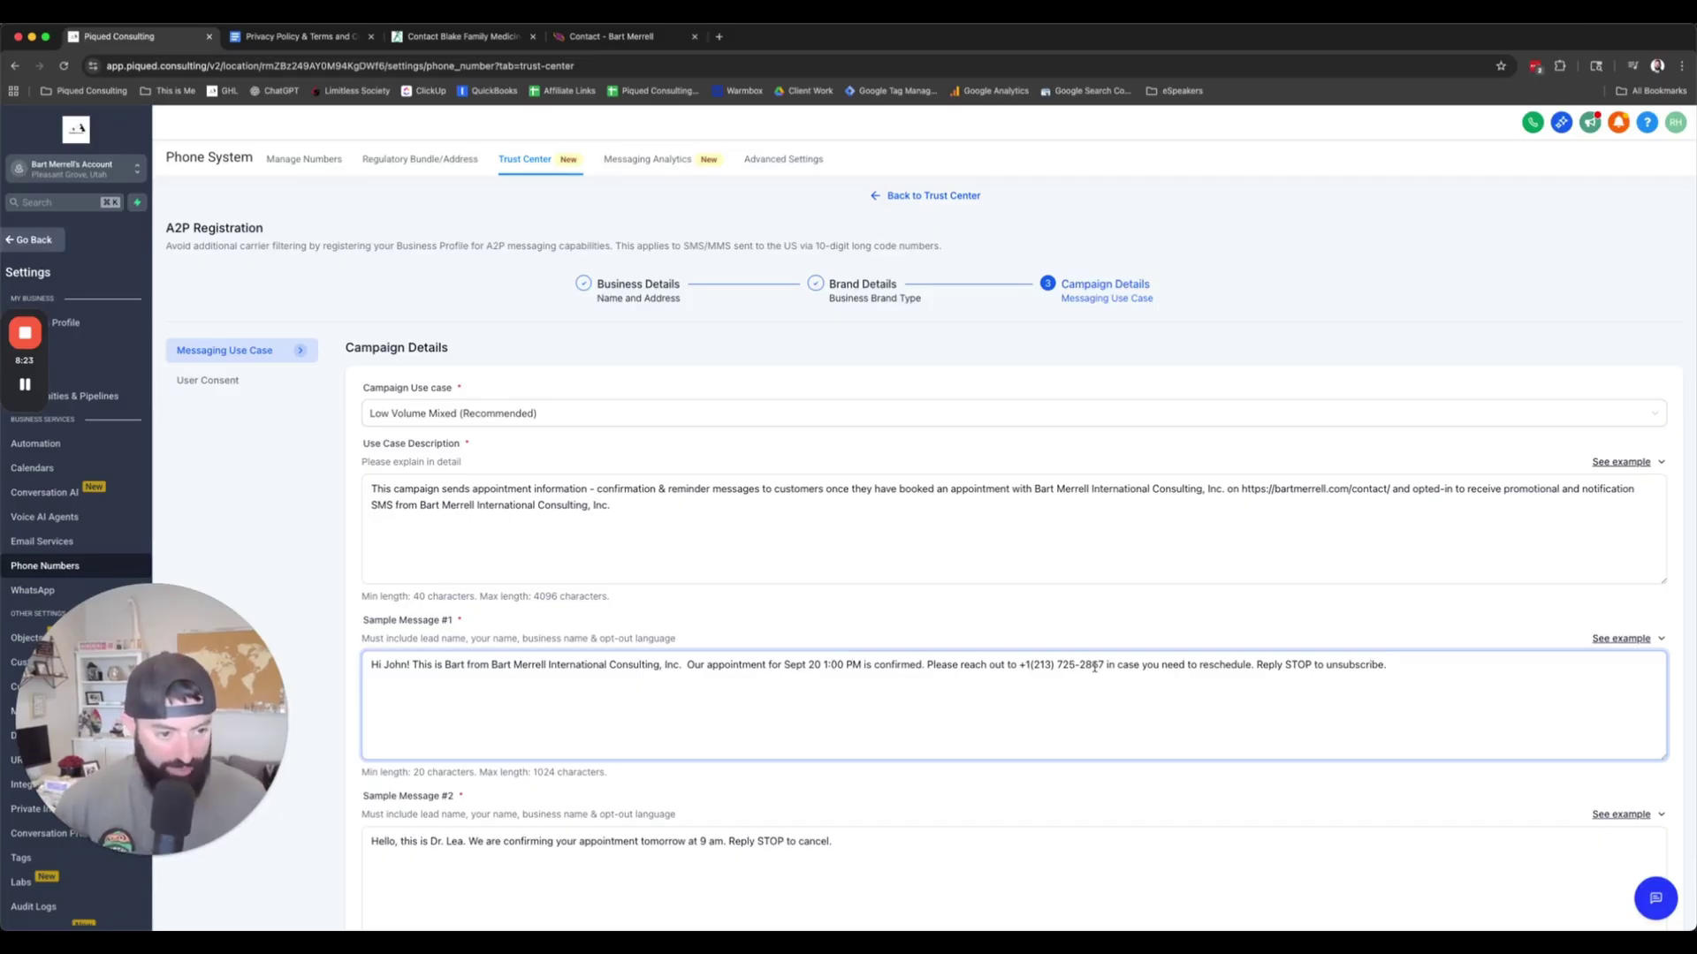
left_click_drag(1103, 665, 1018, 667)
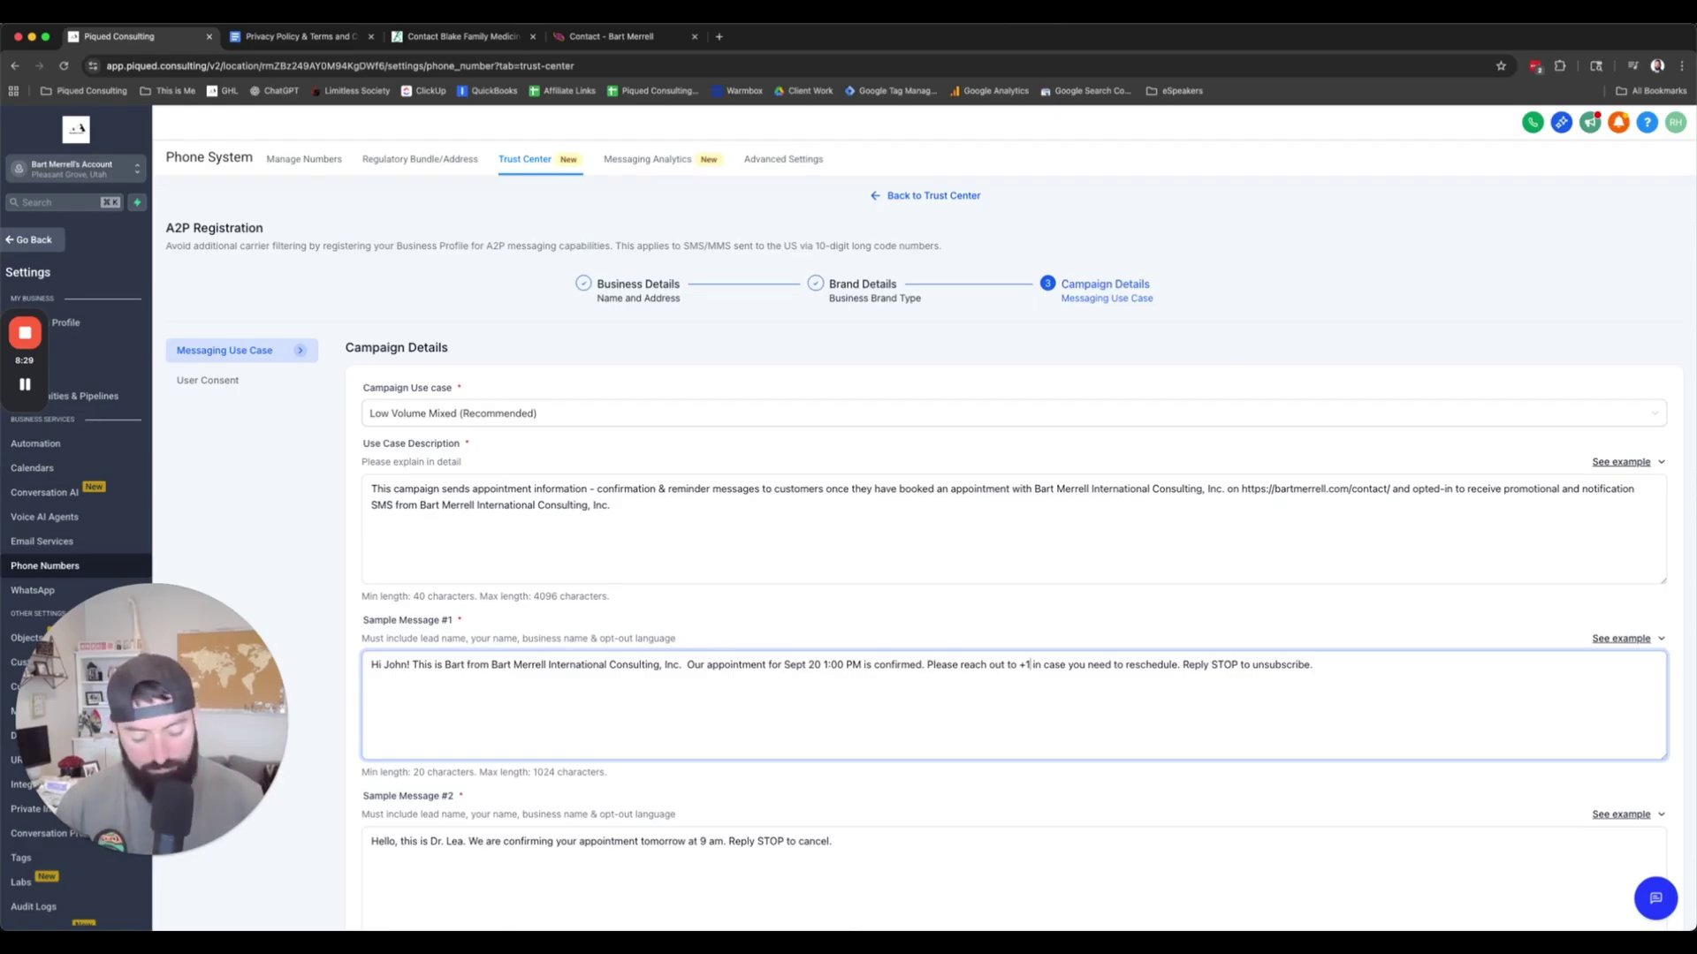
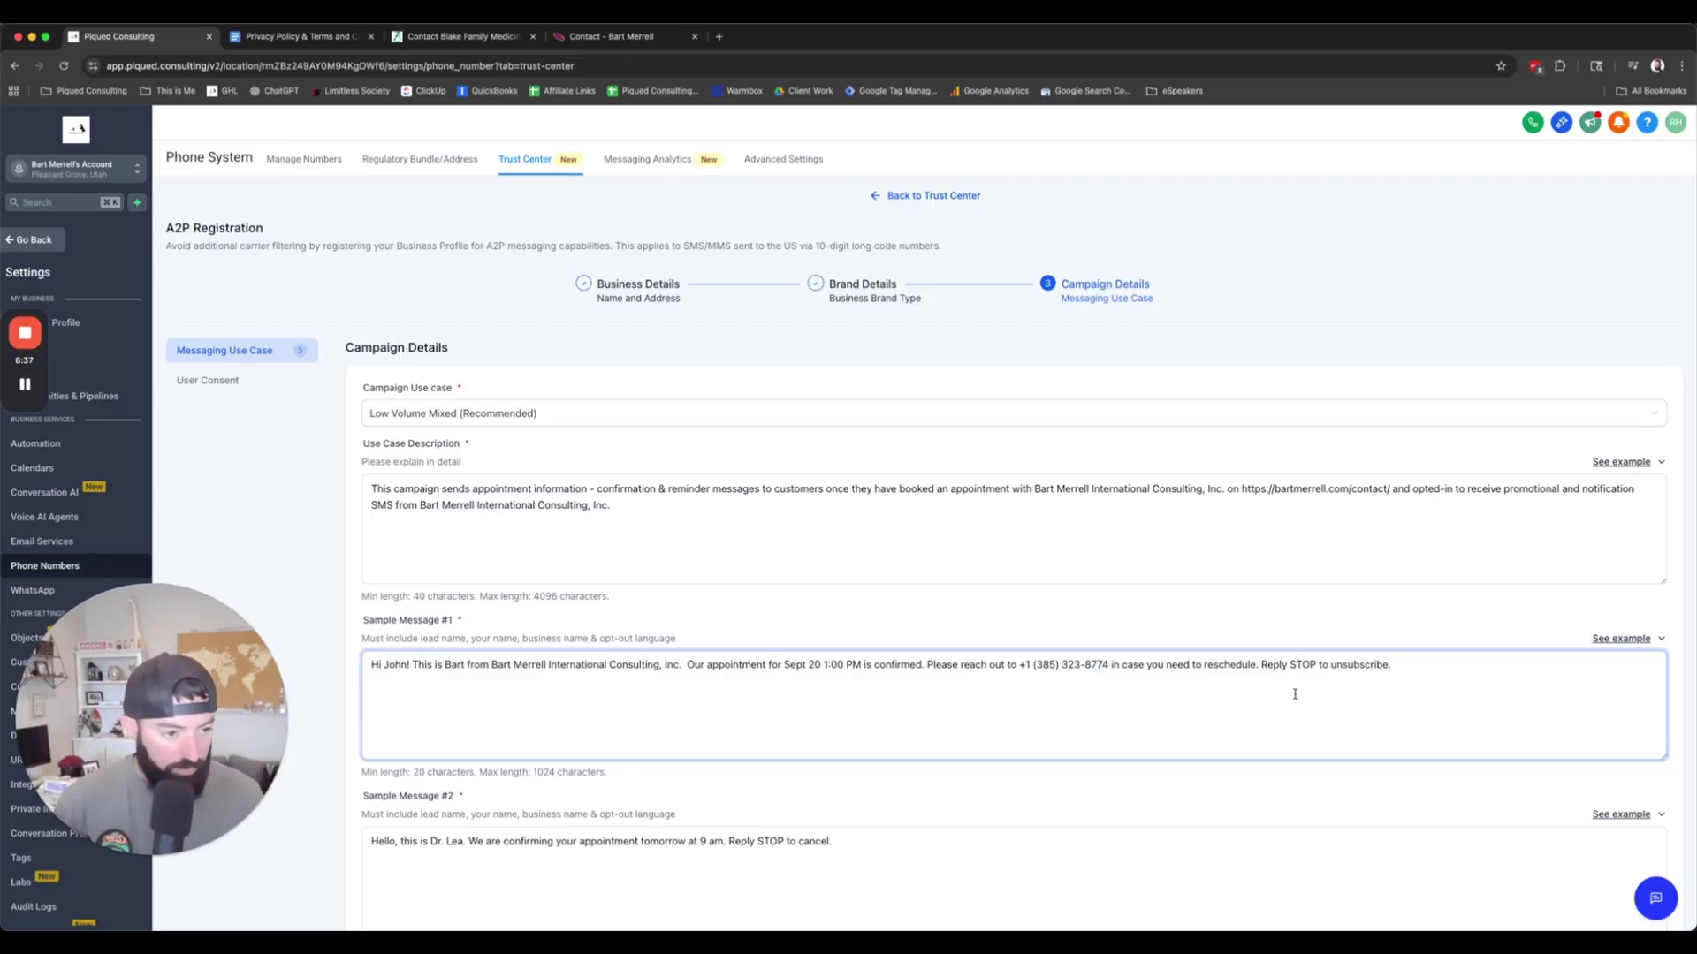
Step: Replace Sample Message #2 with the first example text and put in the sender's first name
scroll(1332, 711, "down", 2)
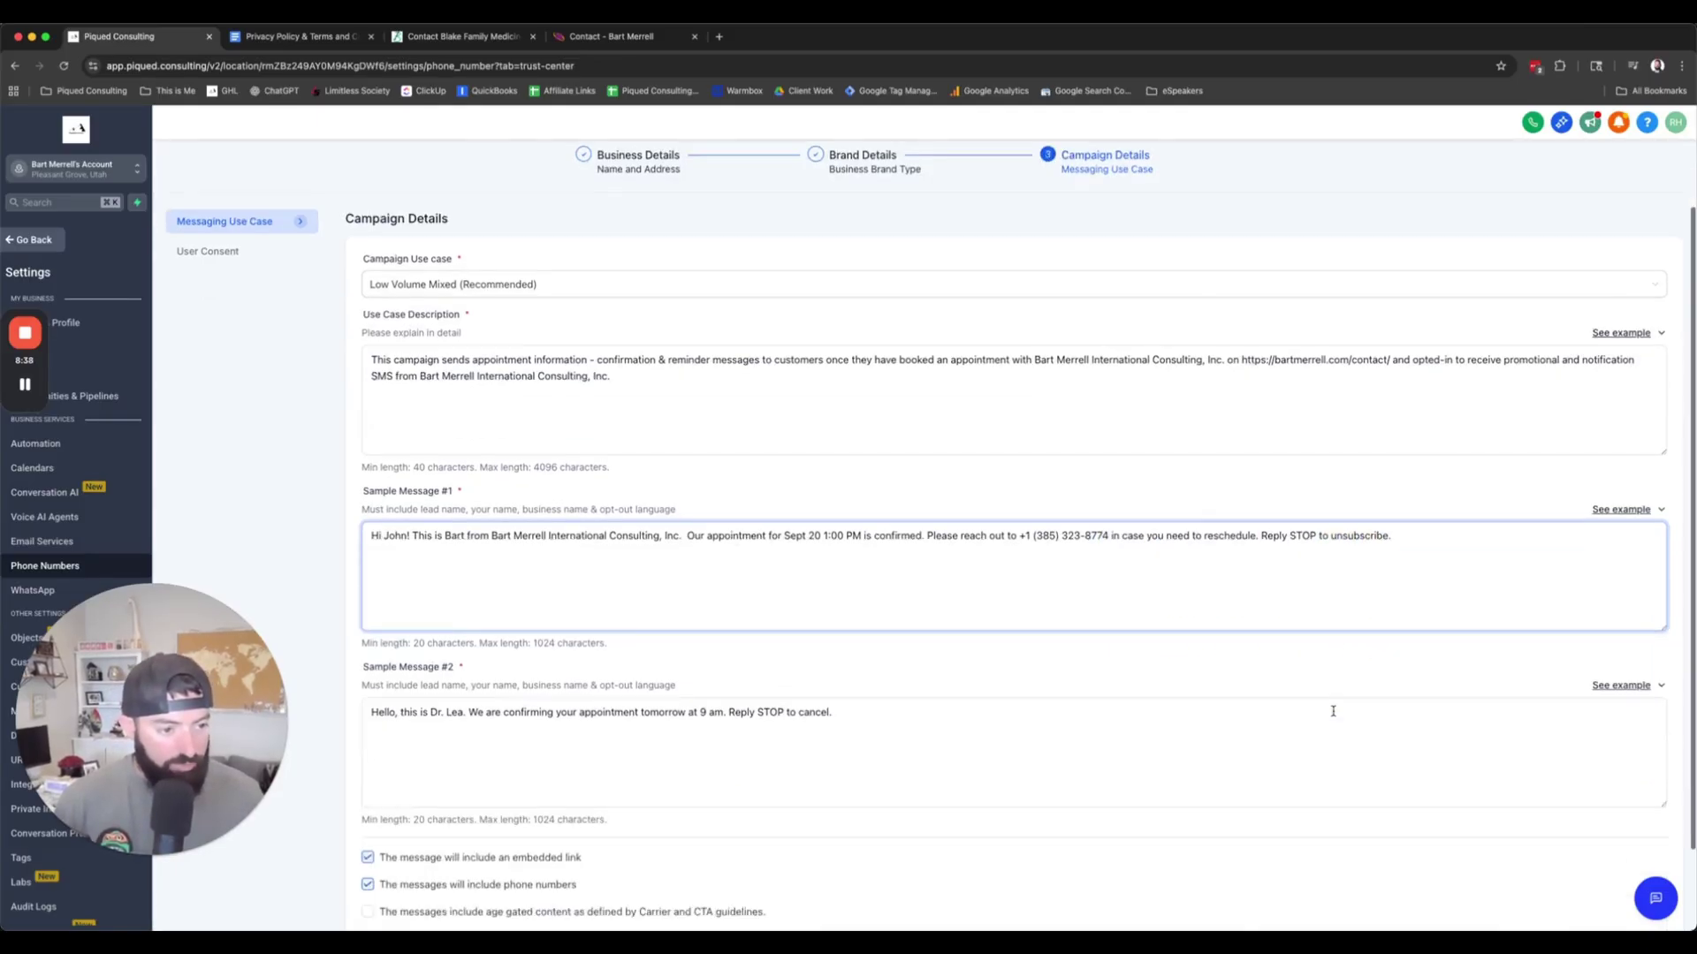
scroll(1332, 711, "down", 1)
left_click(1617, 673)
left_click(1644, 654)
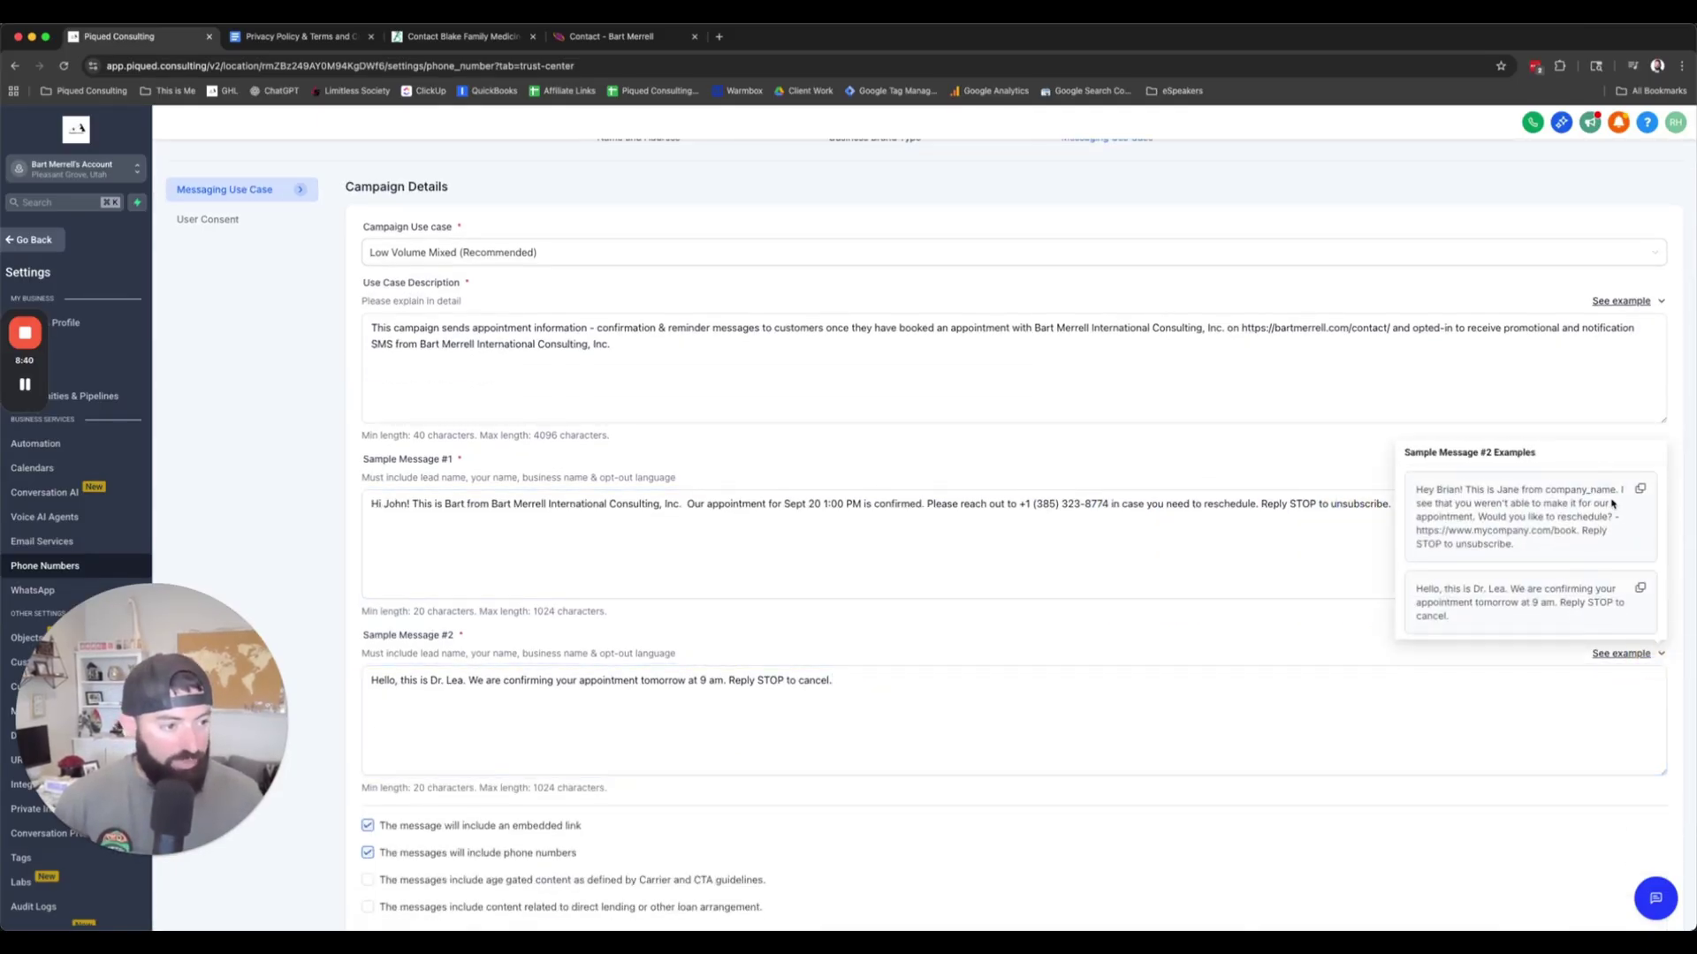
left_click(1640, 488)
left_click(852, 705)
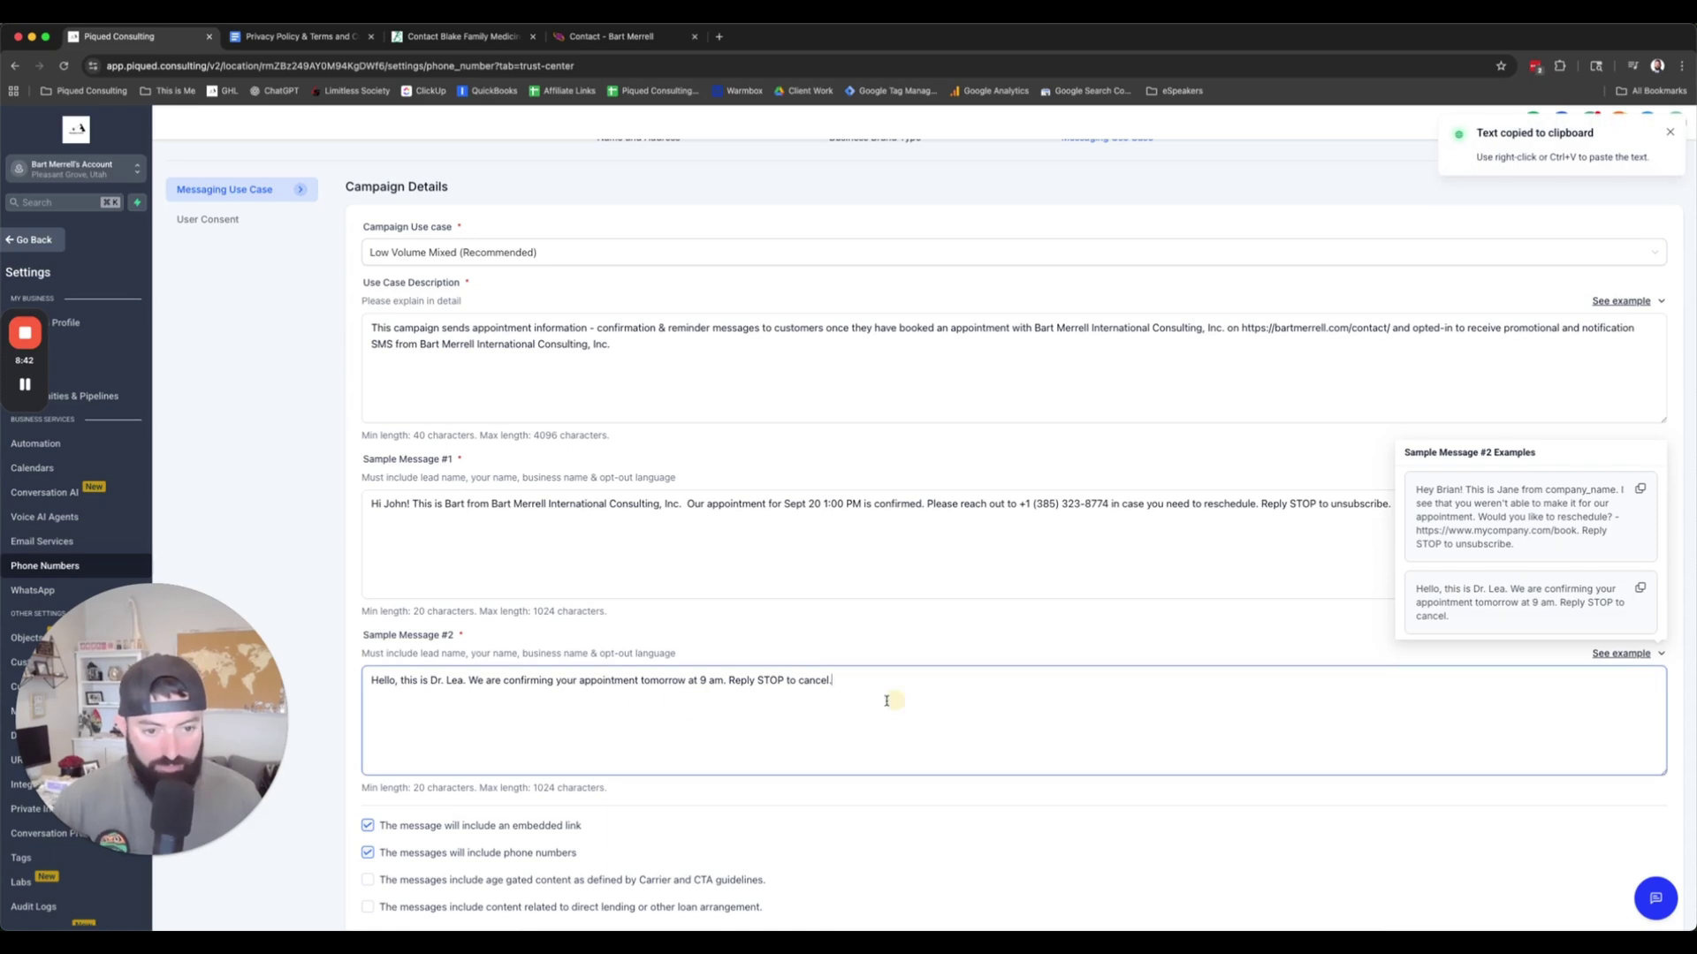
key("ctrl+a")
key("ctrl+v")
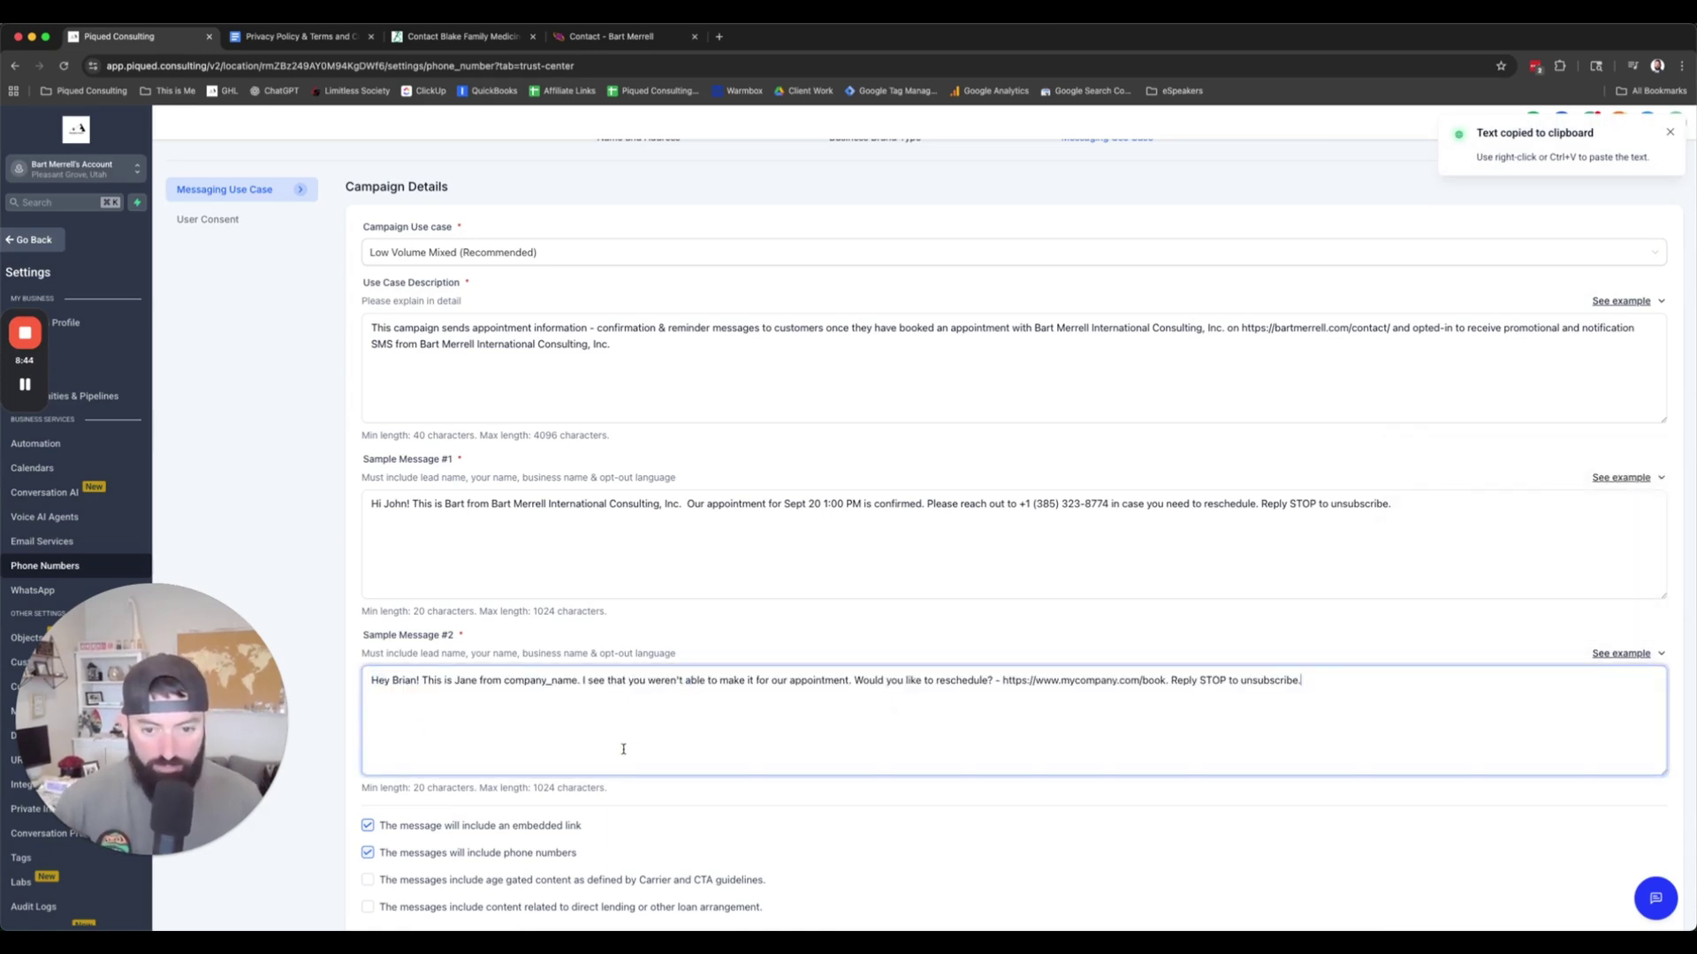
double_click(466, 681)
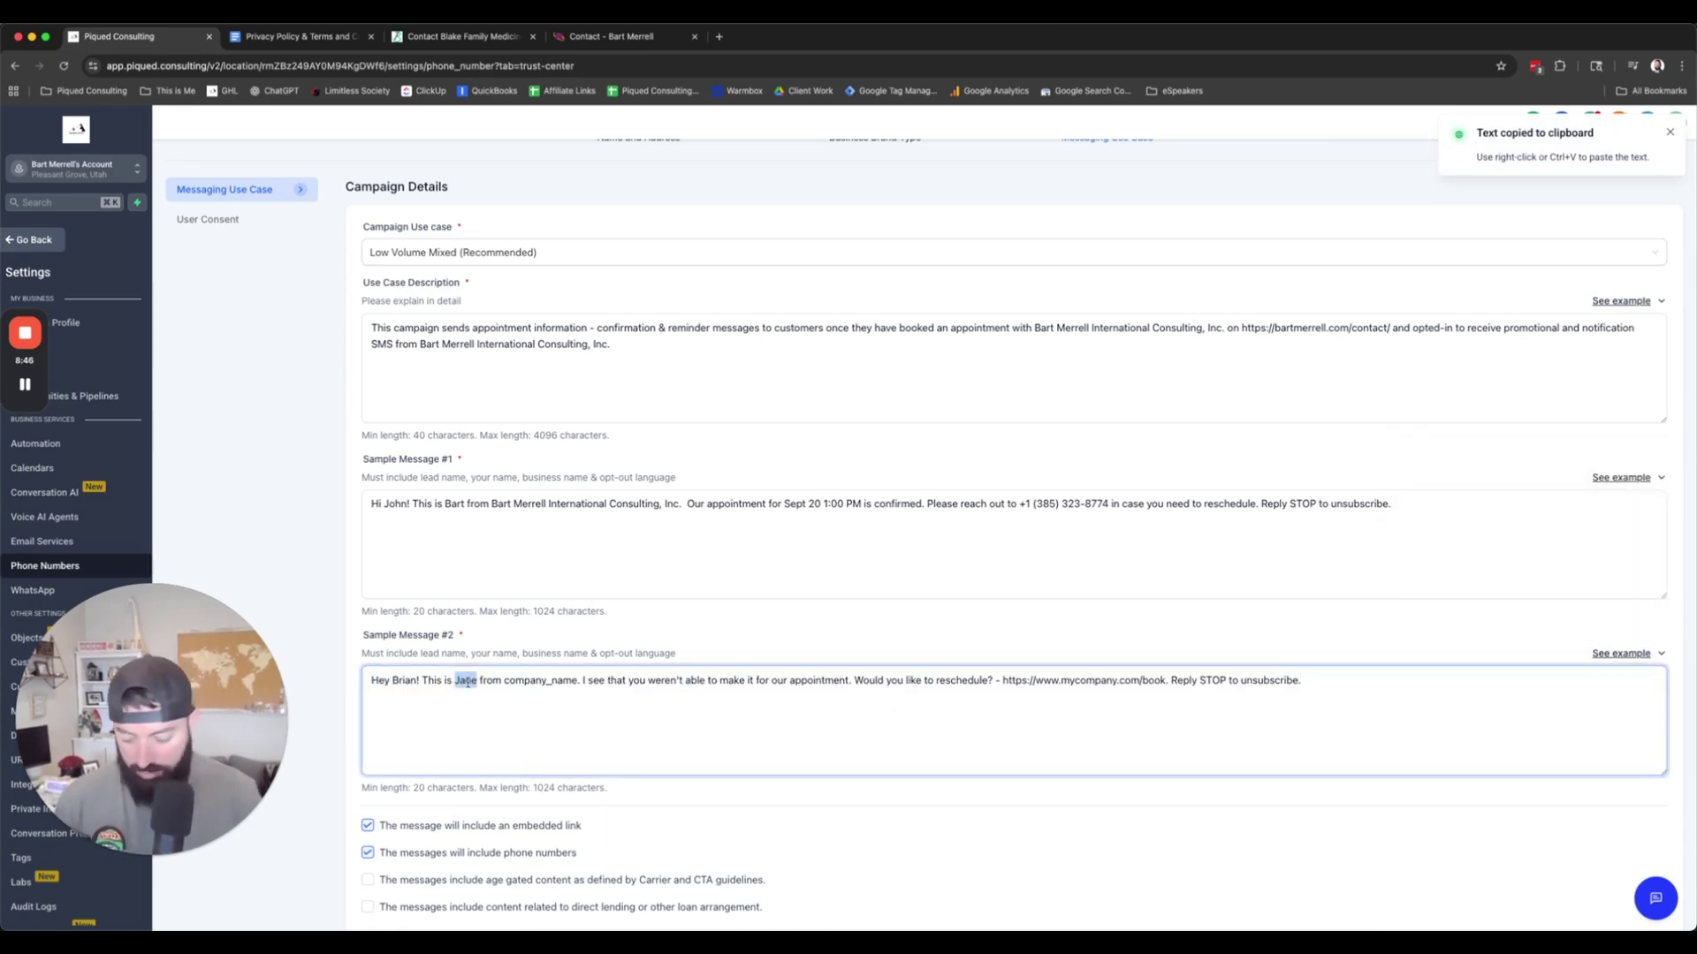
type("Bart")
Step: In Sample Message #2, swap company_name for the business name and the booking link for the contact page URL
left_click(491, 586)
left_click_drag(492, 504, 682, 504)
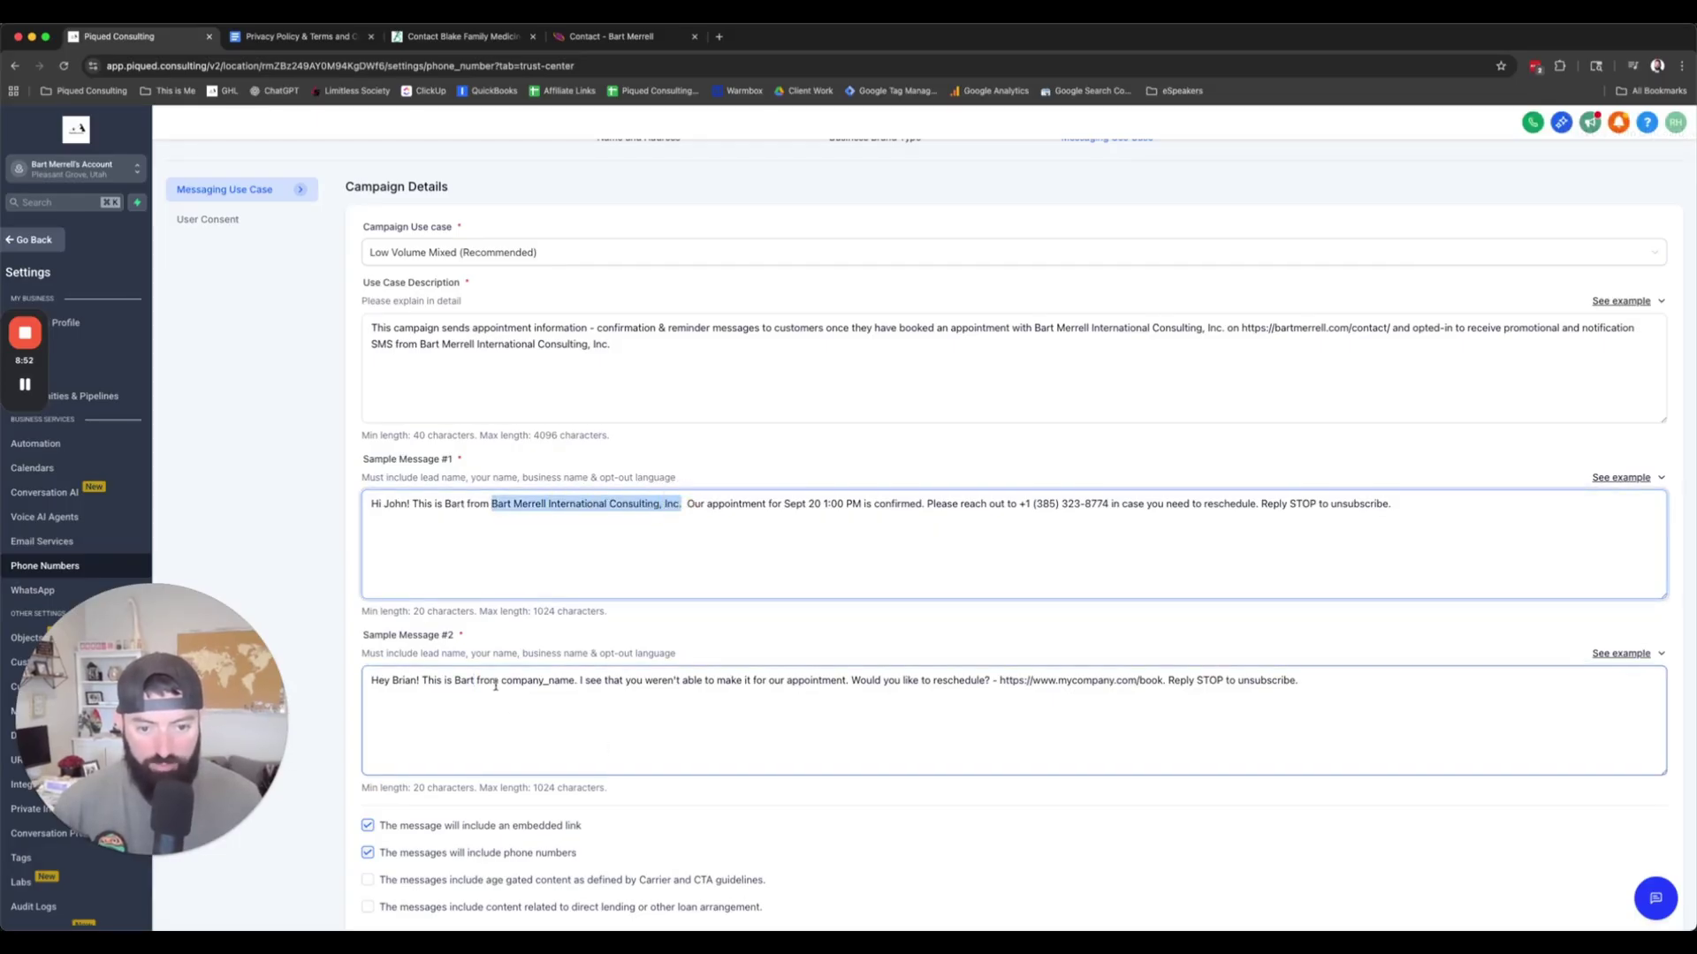
left_click_drag(501, 680, 579, 679)
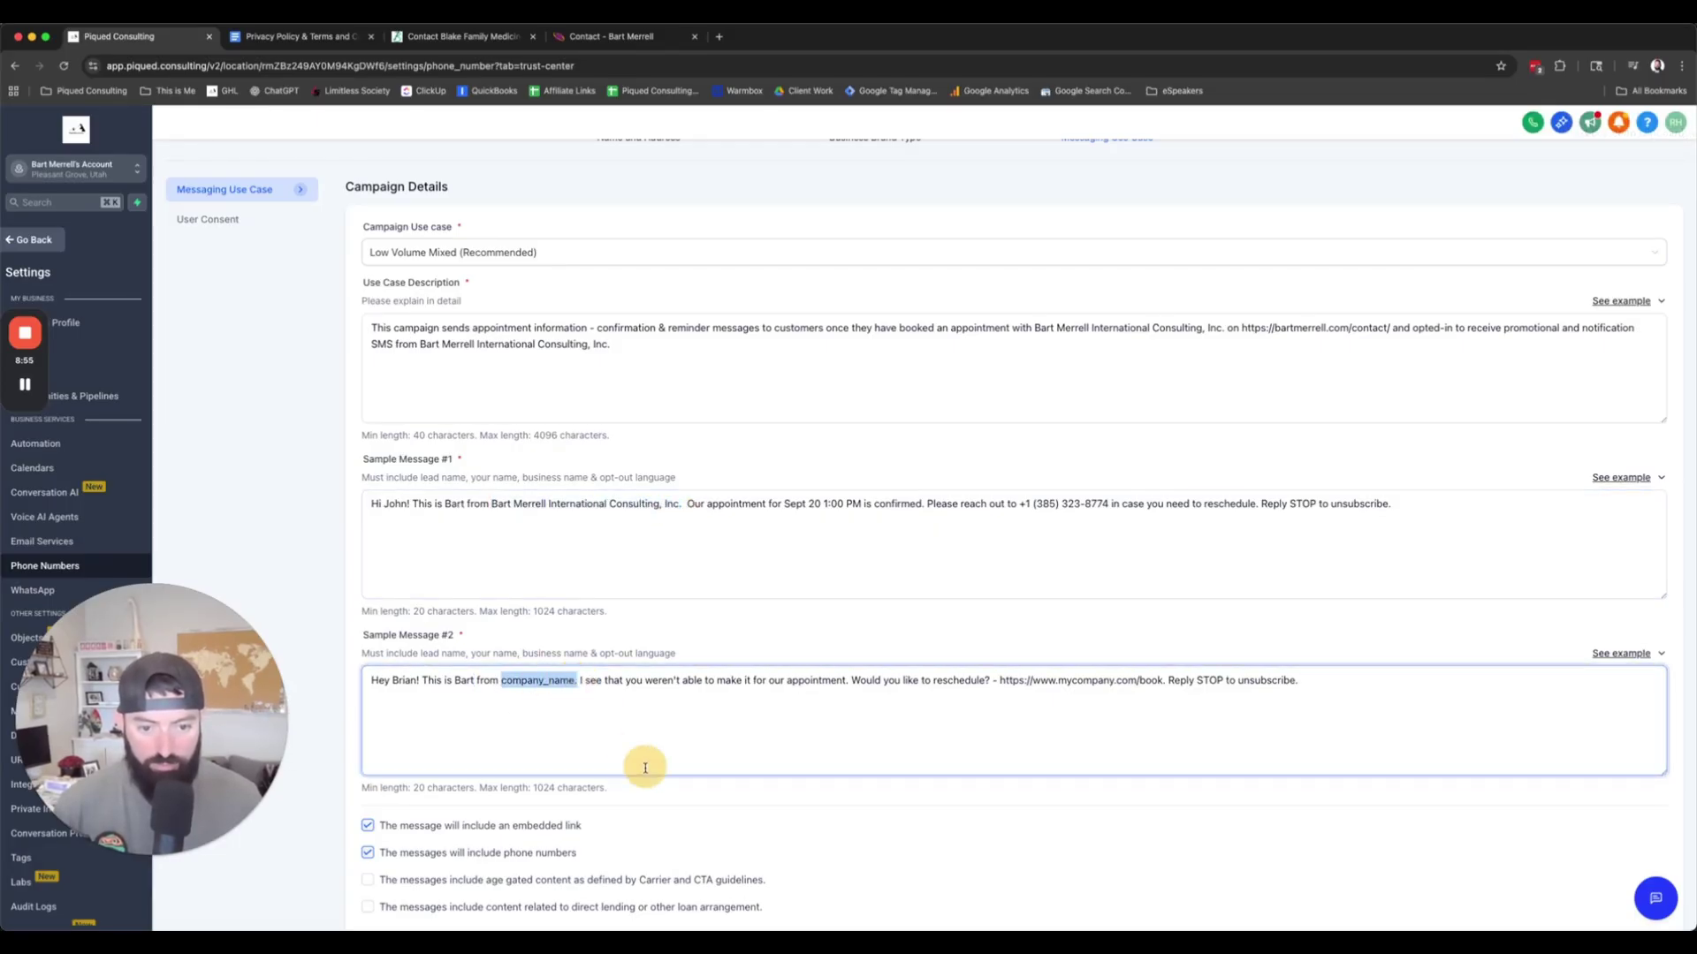
key("super+v")
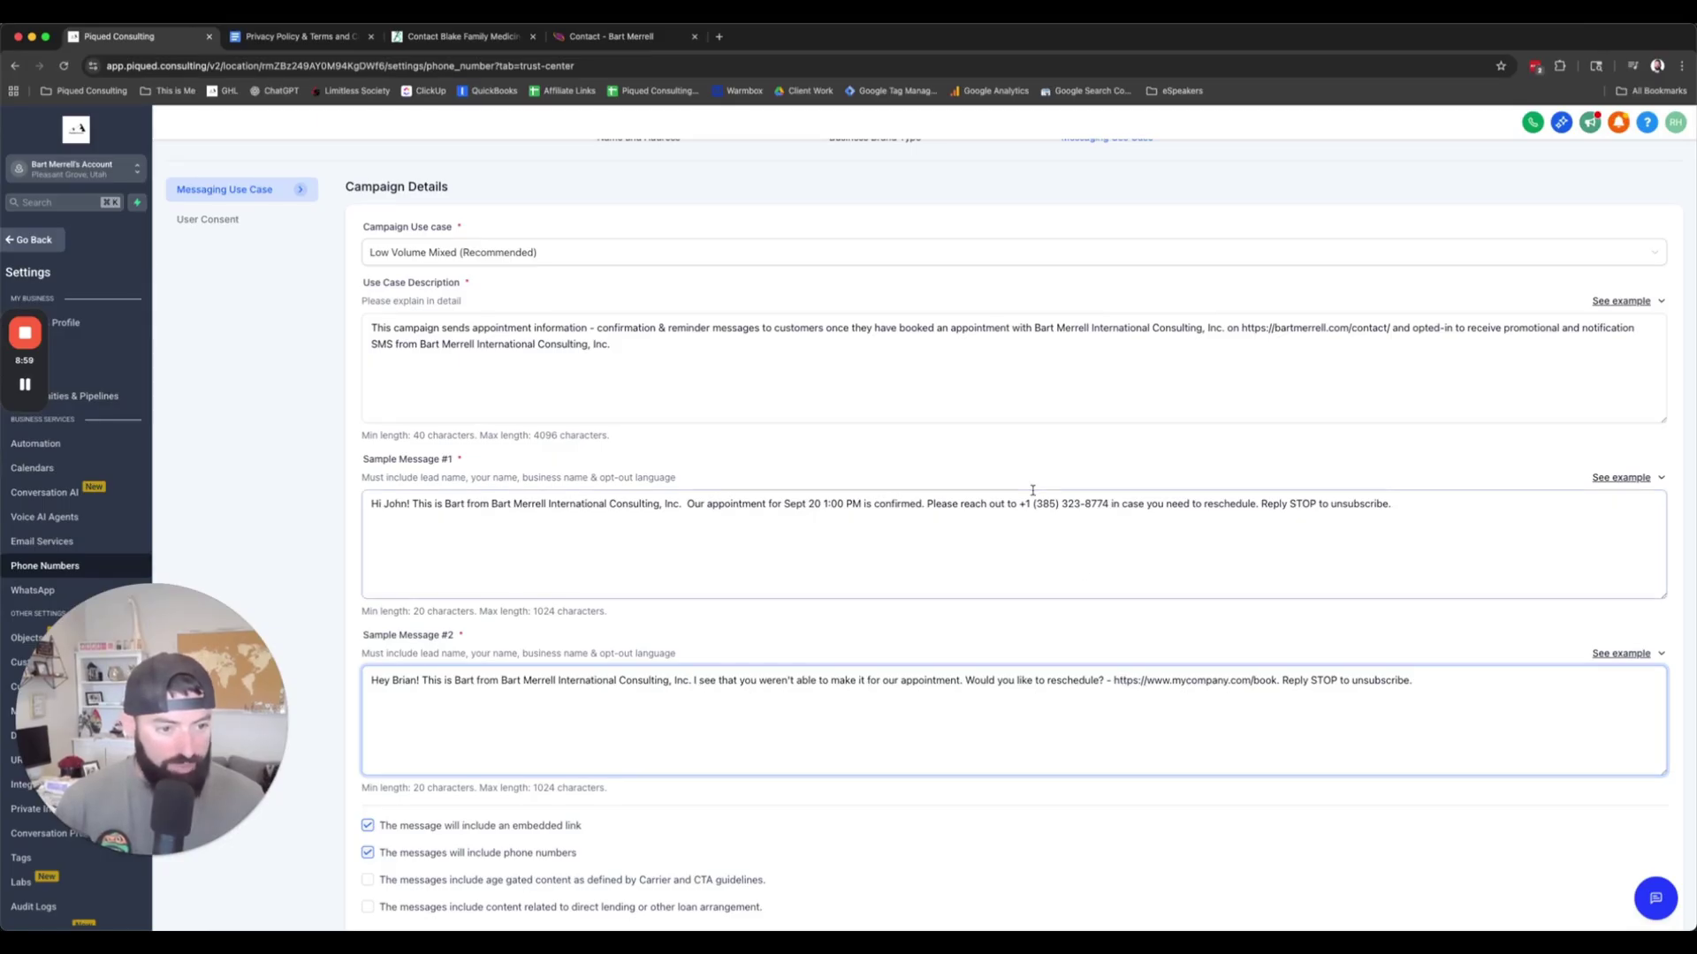
left_click_drag(1243, 327, 1394, 328)
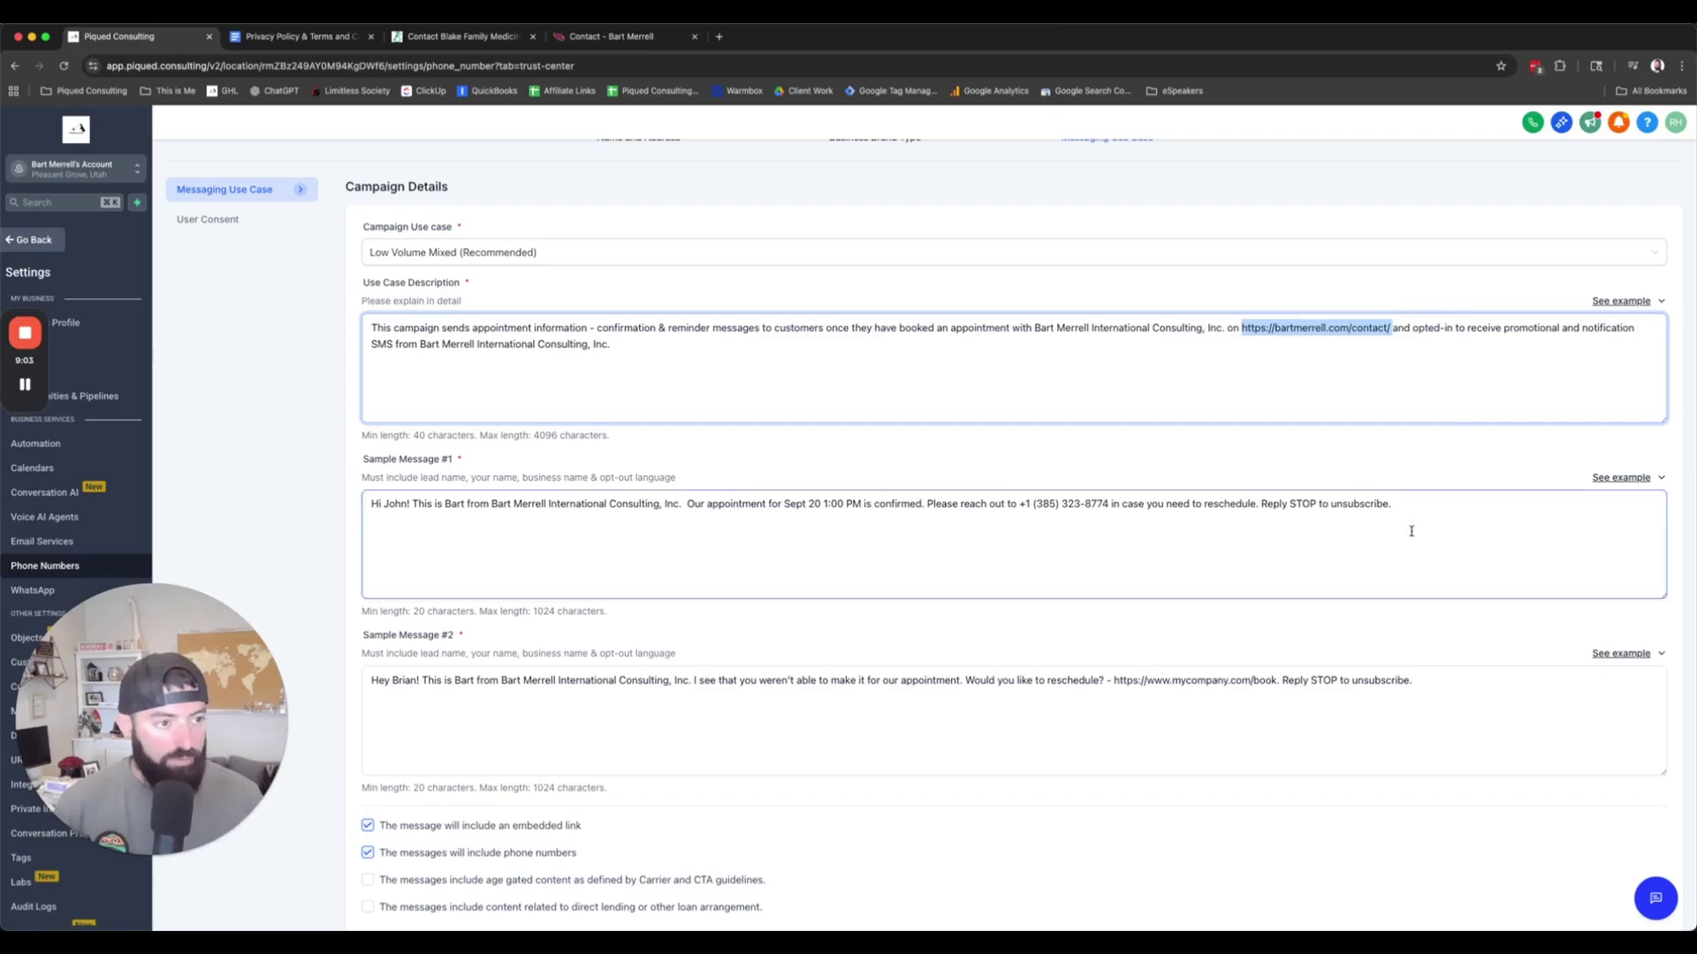
left_click_drag(1113, 681, 1277, 676)
key("super+v")
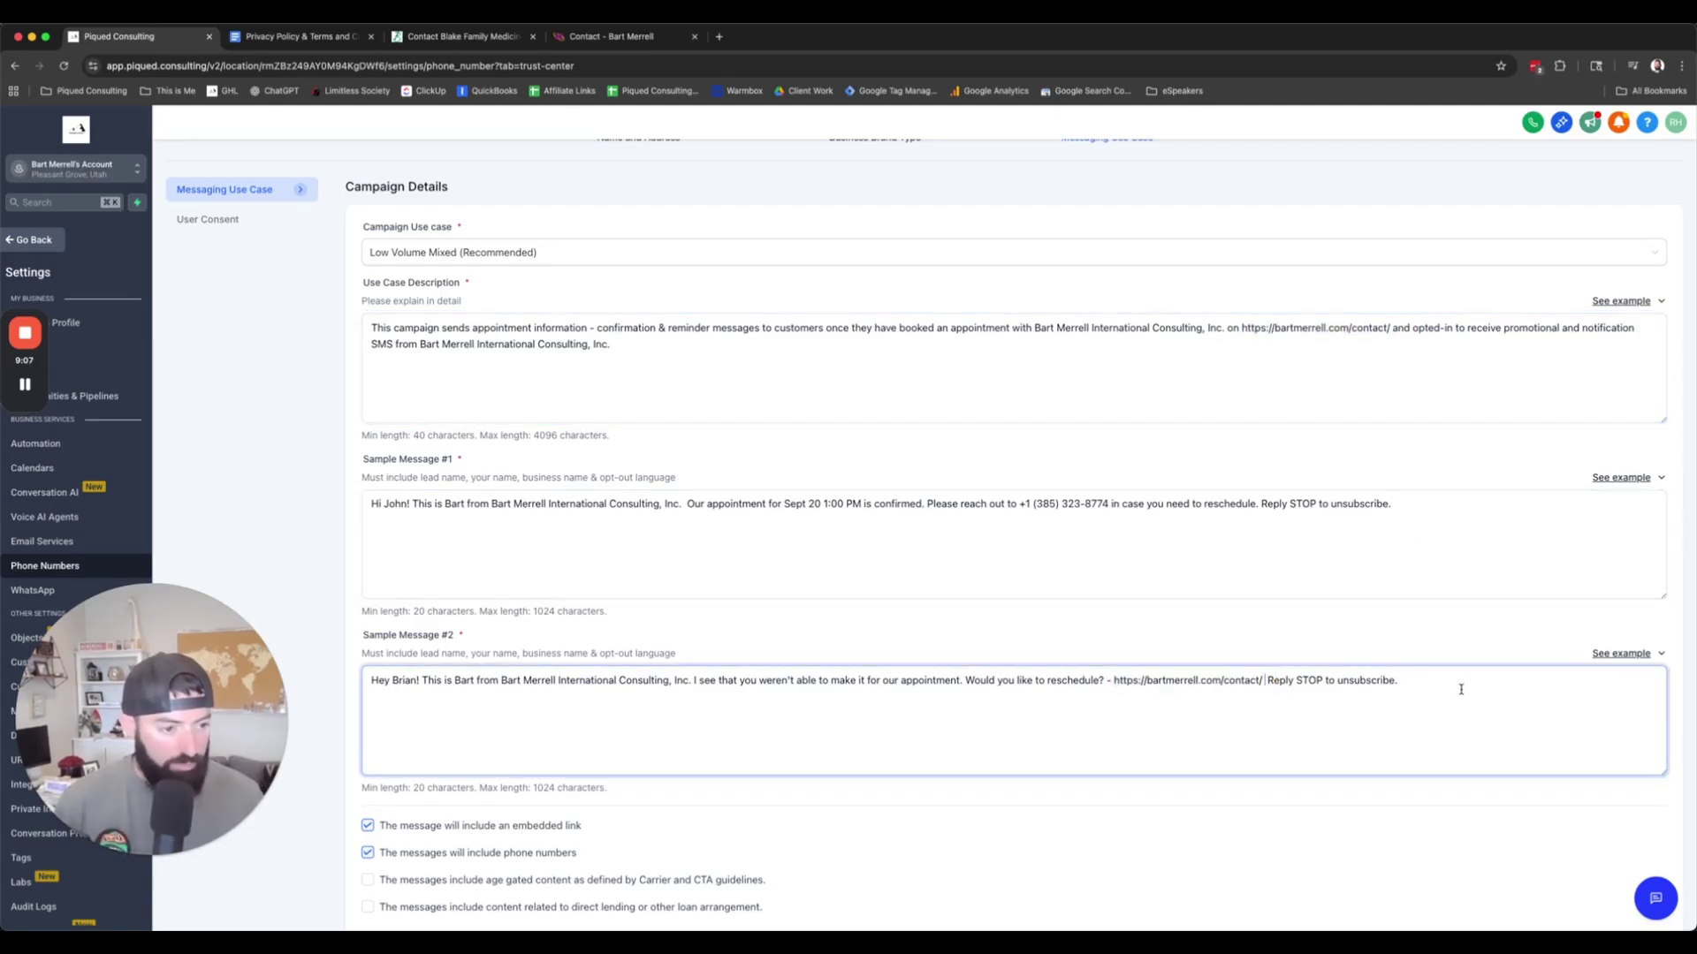
left_click(1466, 686)
scroll(1237, 724, "down", 1)
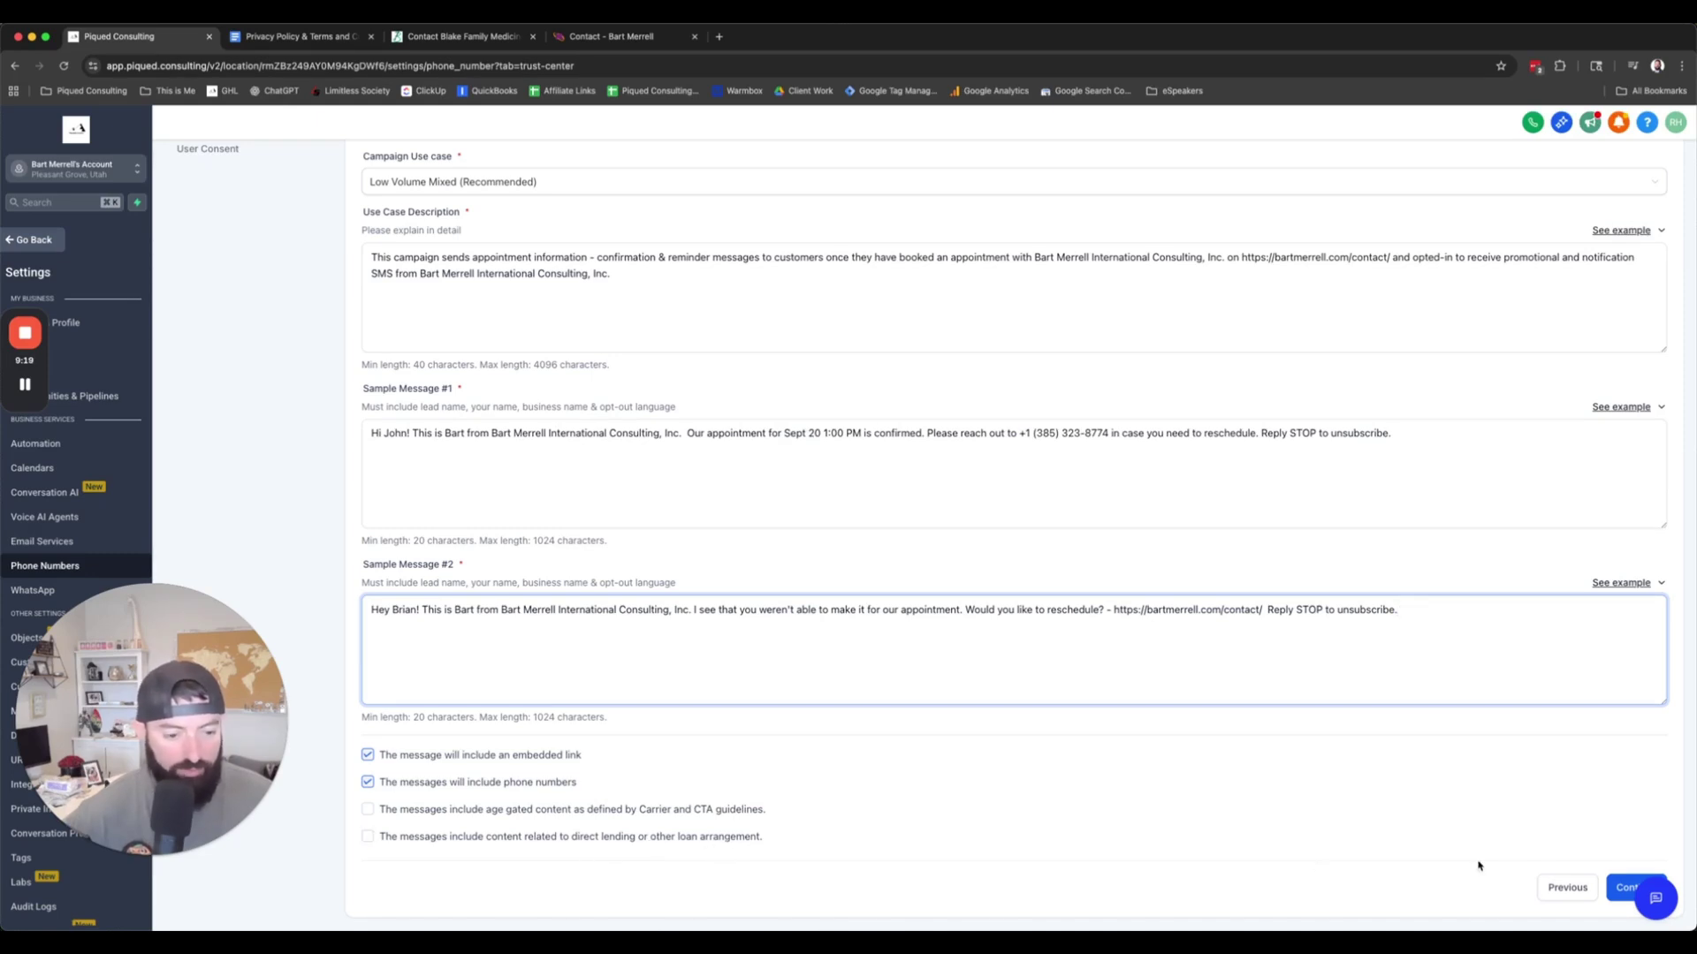
Step: On the User Consent step, paste the example consent description into the field
left_click(1619, 886)
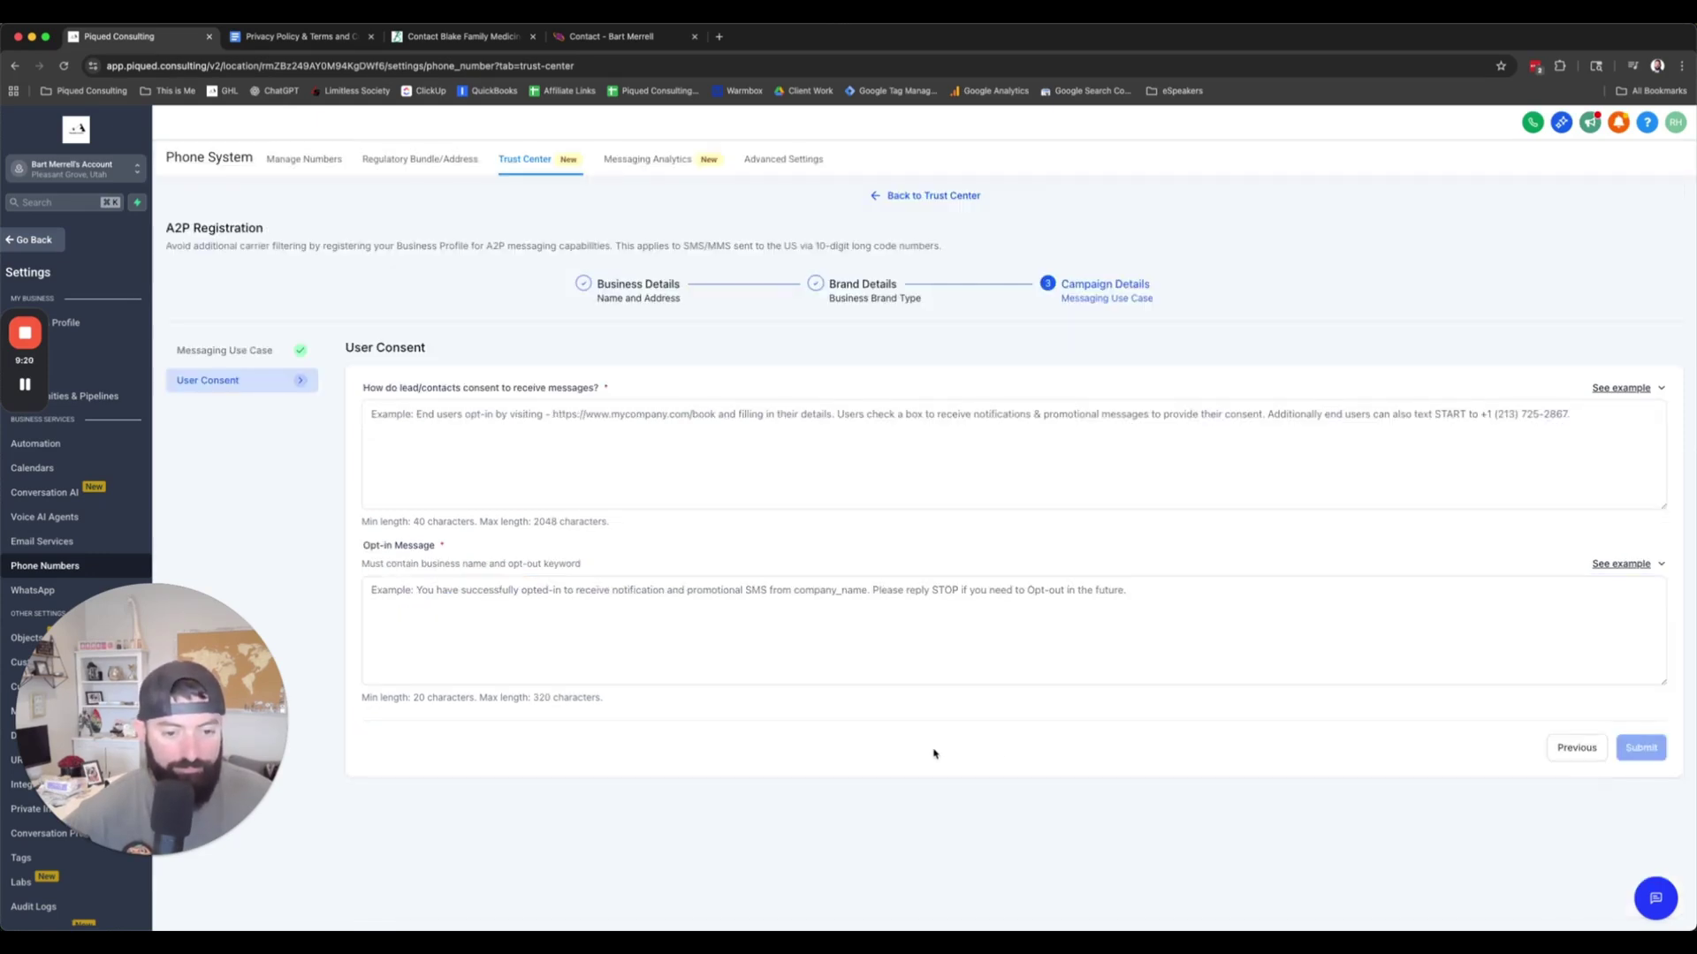
left_click(636, 502)
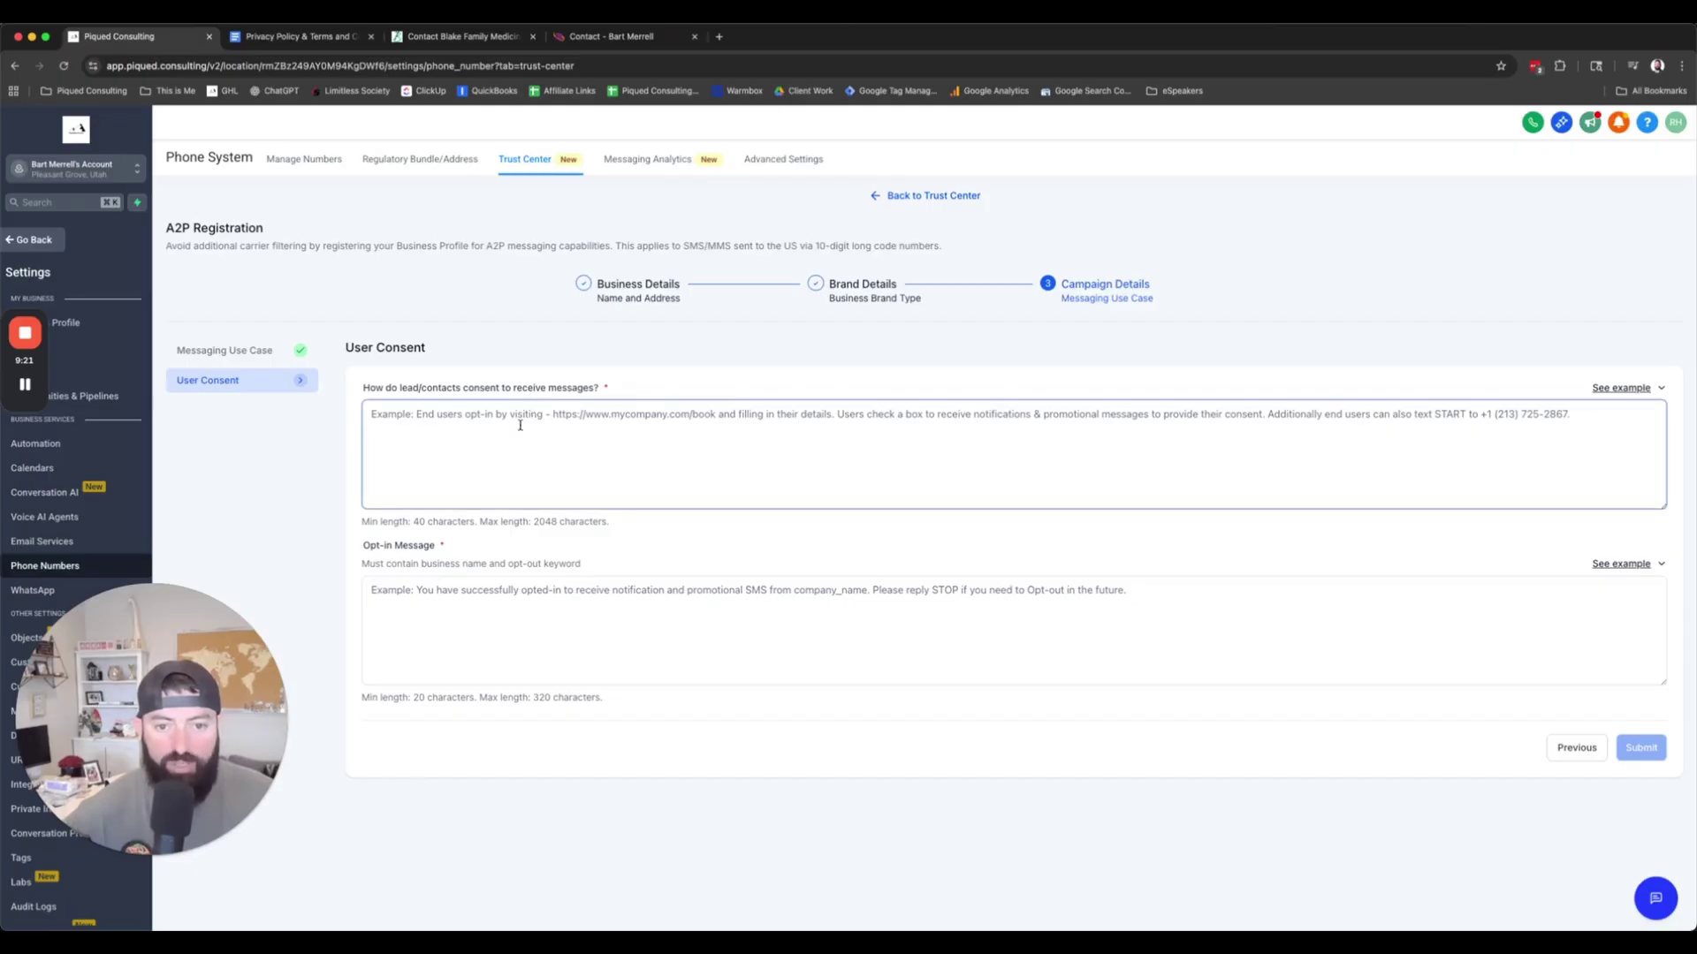
left_click(1618, 390)
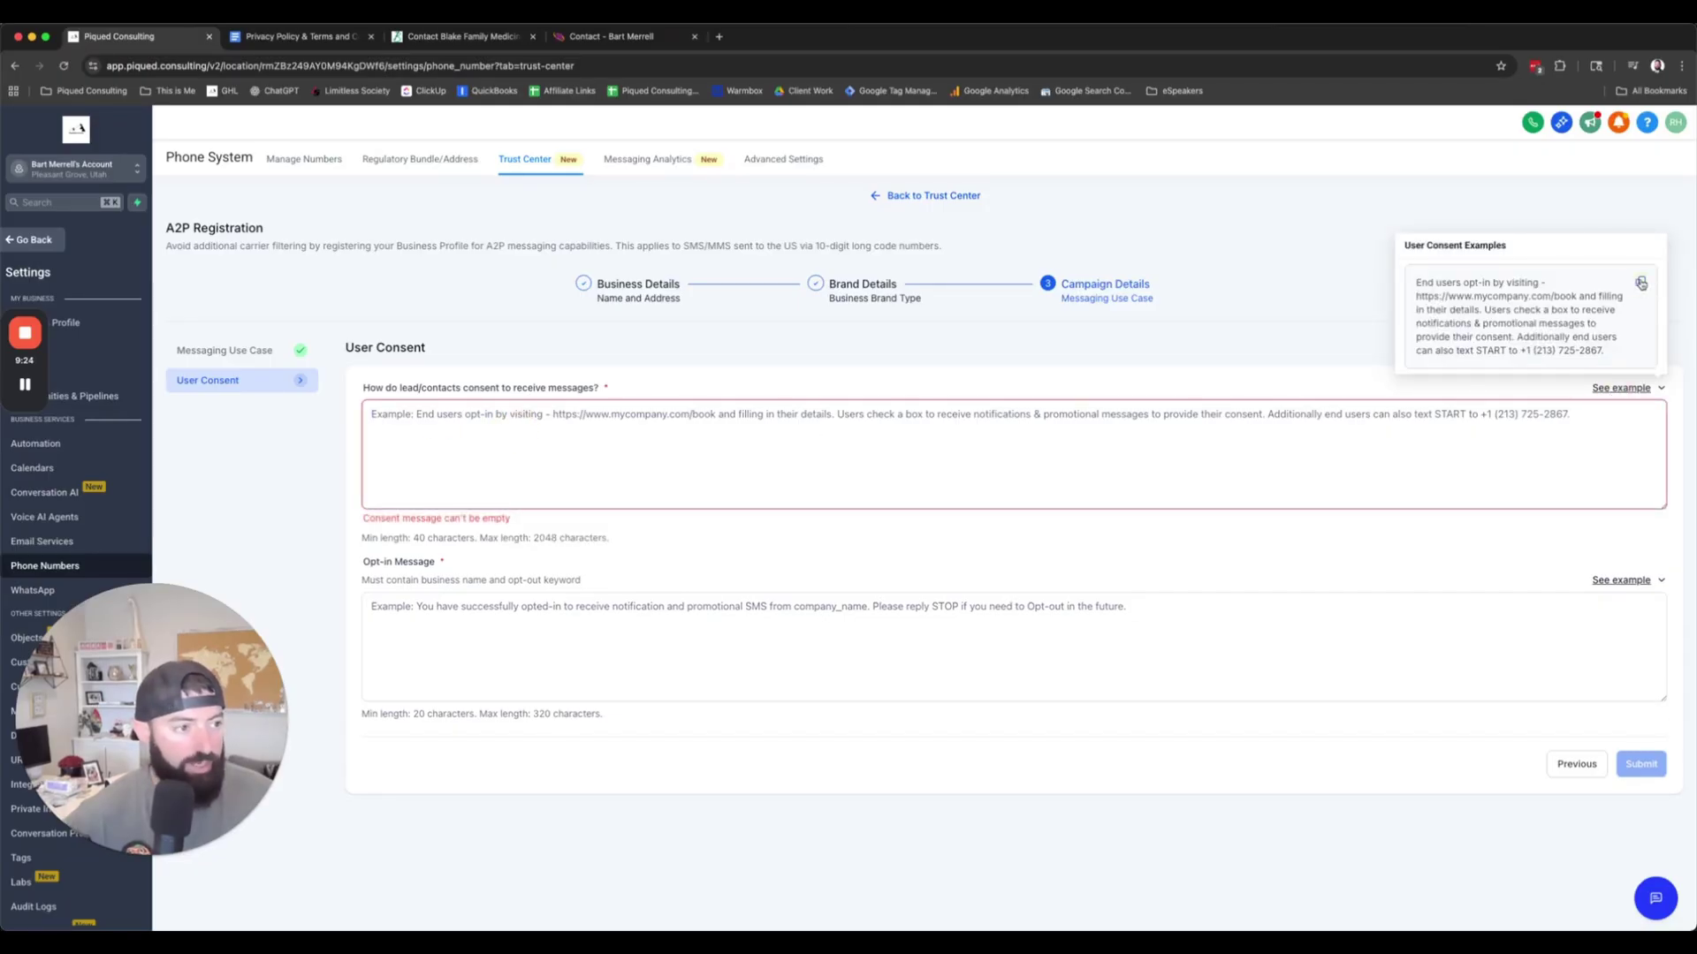
left_click(1641, 283)
left_click(694, 449)
key("ctrl+v")
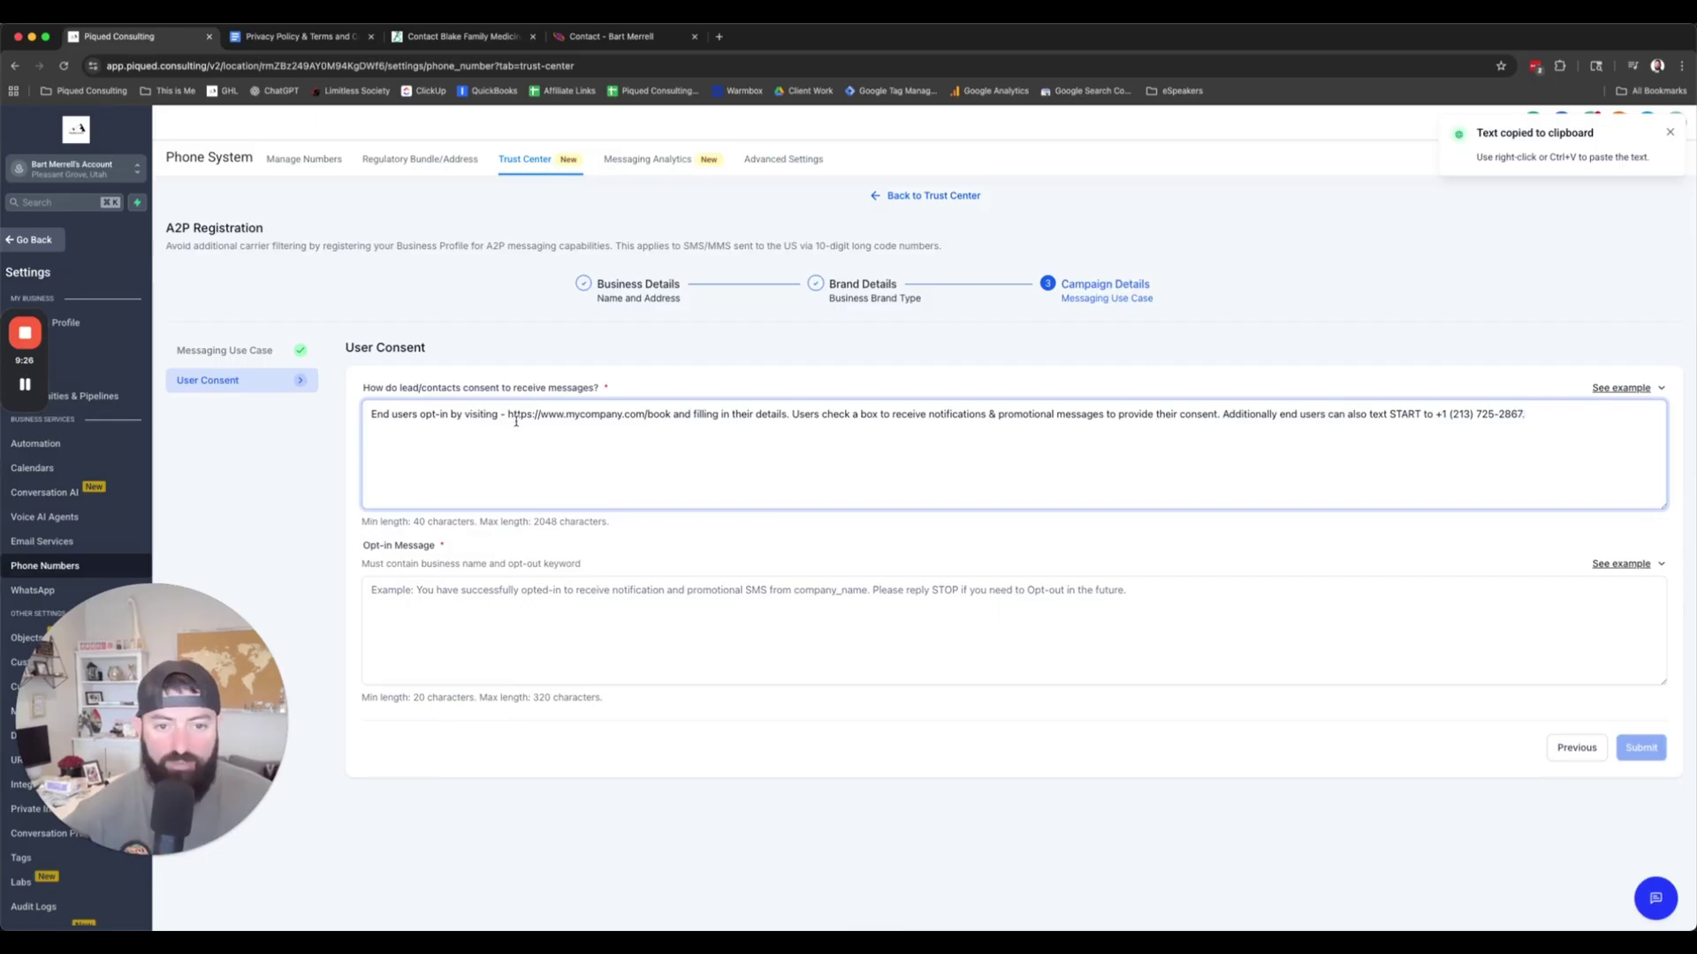
Step: In the consent text, replace the example URL with the contact page URL and start entering the business phone number
left_click(610, 36)
left_click(528, 68)
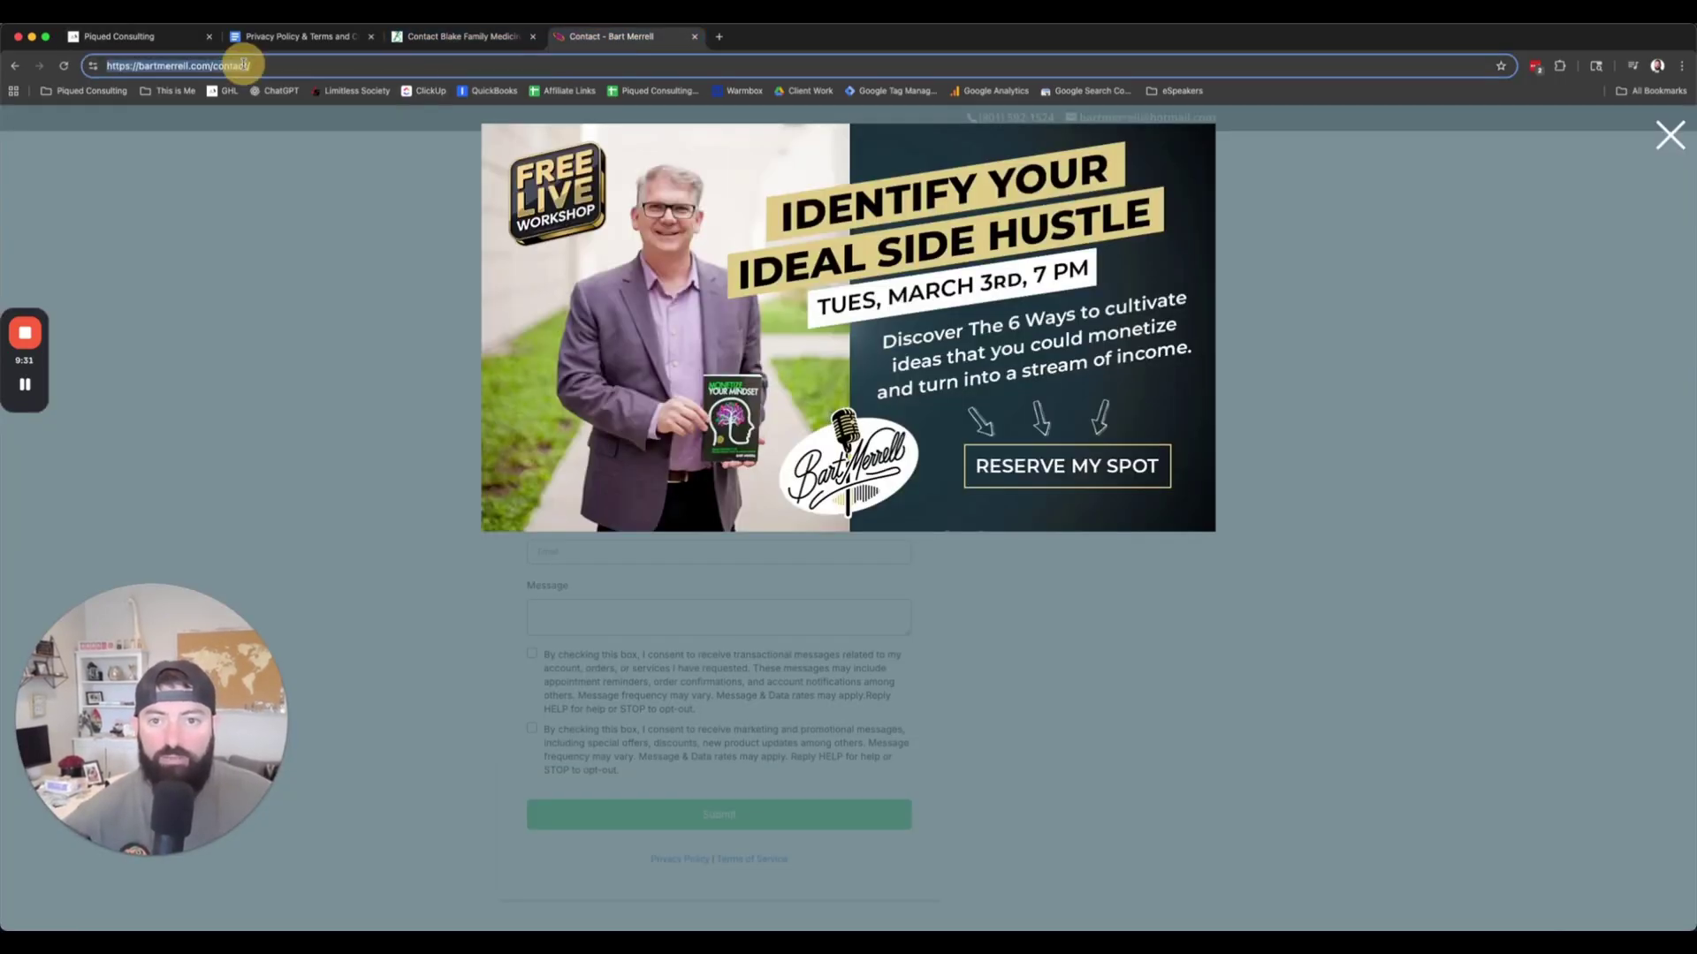
left_click(185, 36)
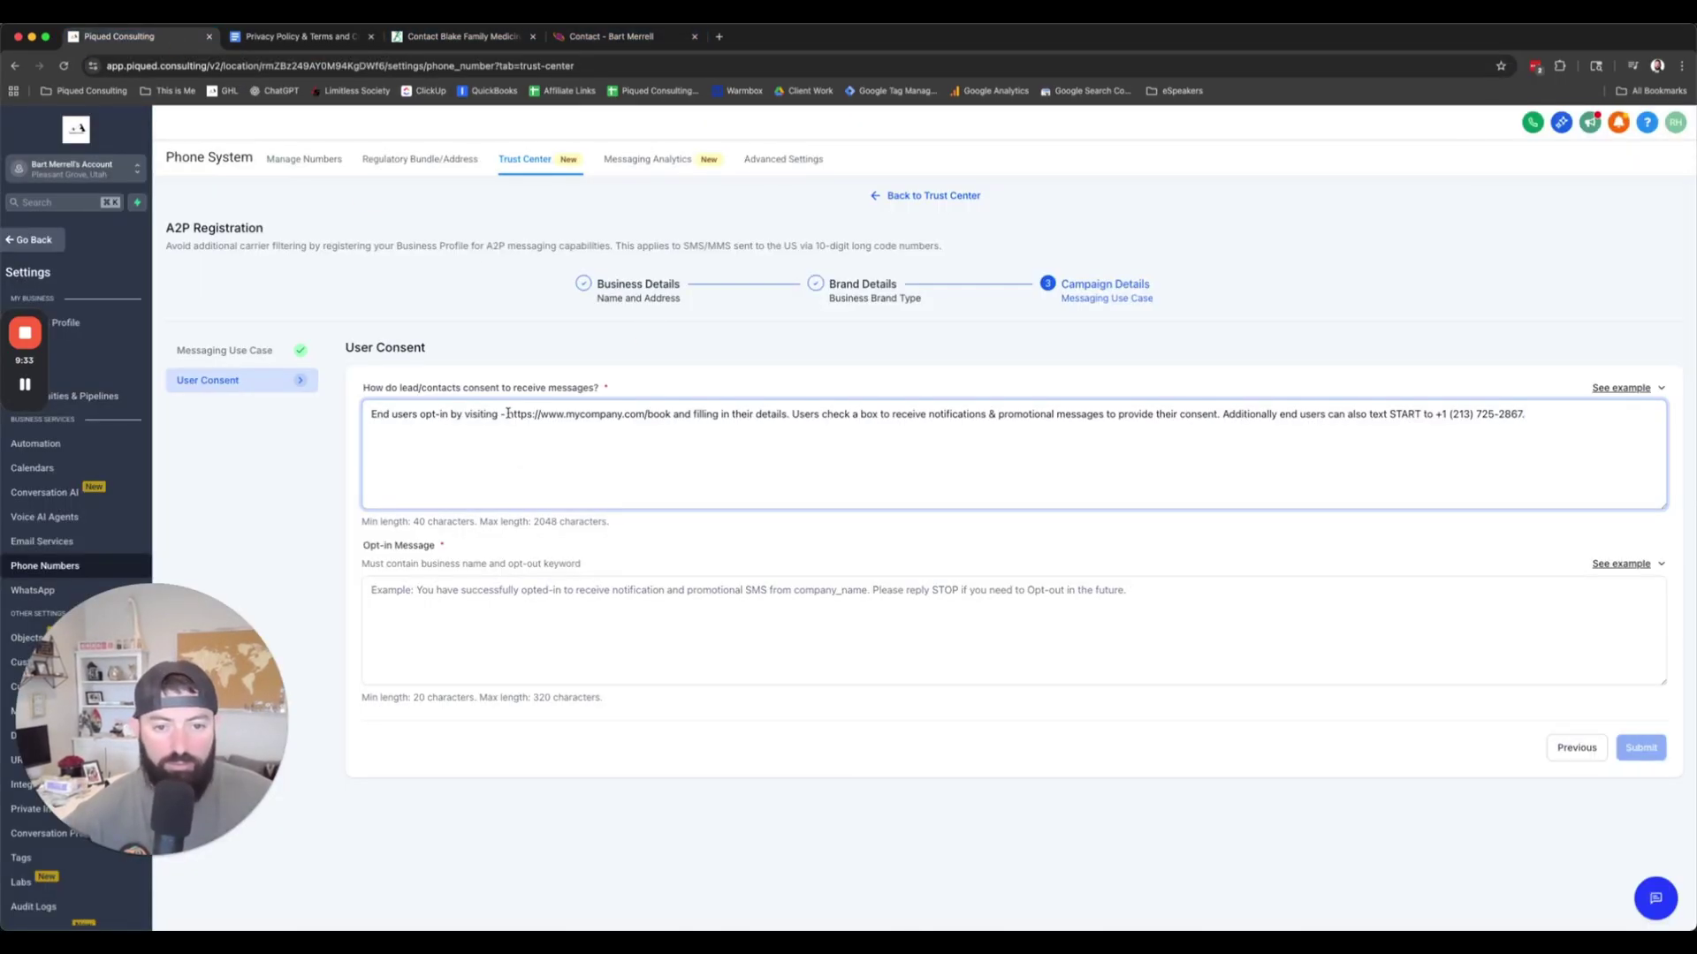
left_click_drag(508, 414, 669, 417)
key("super+v")
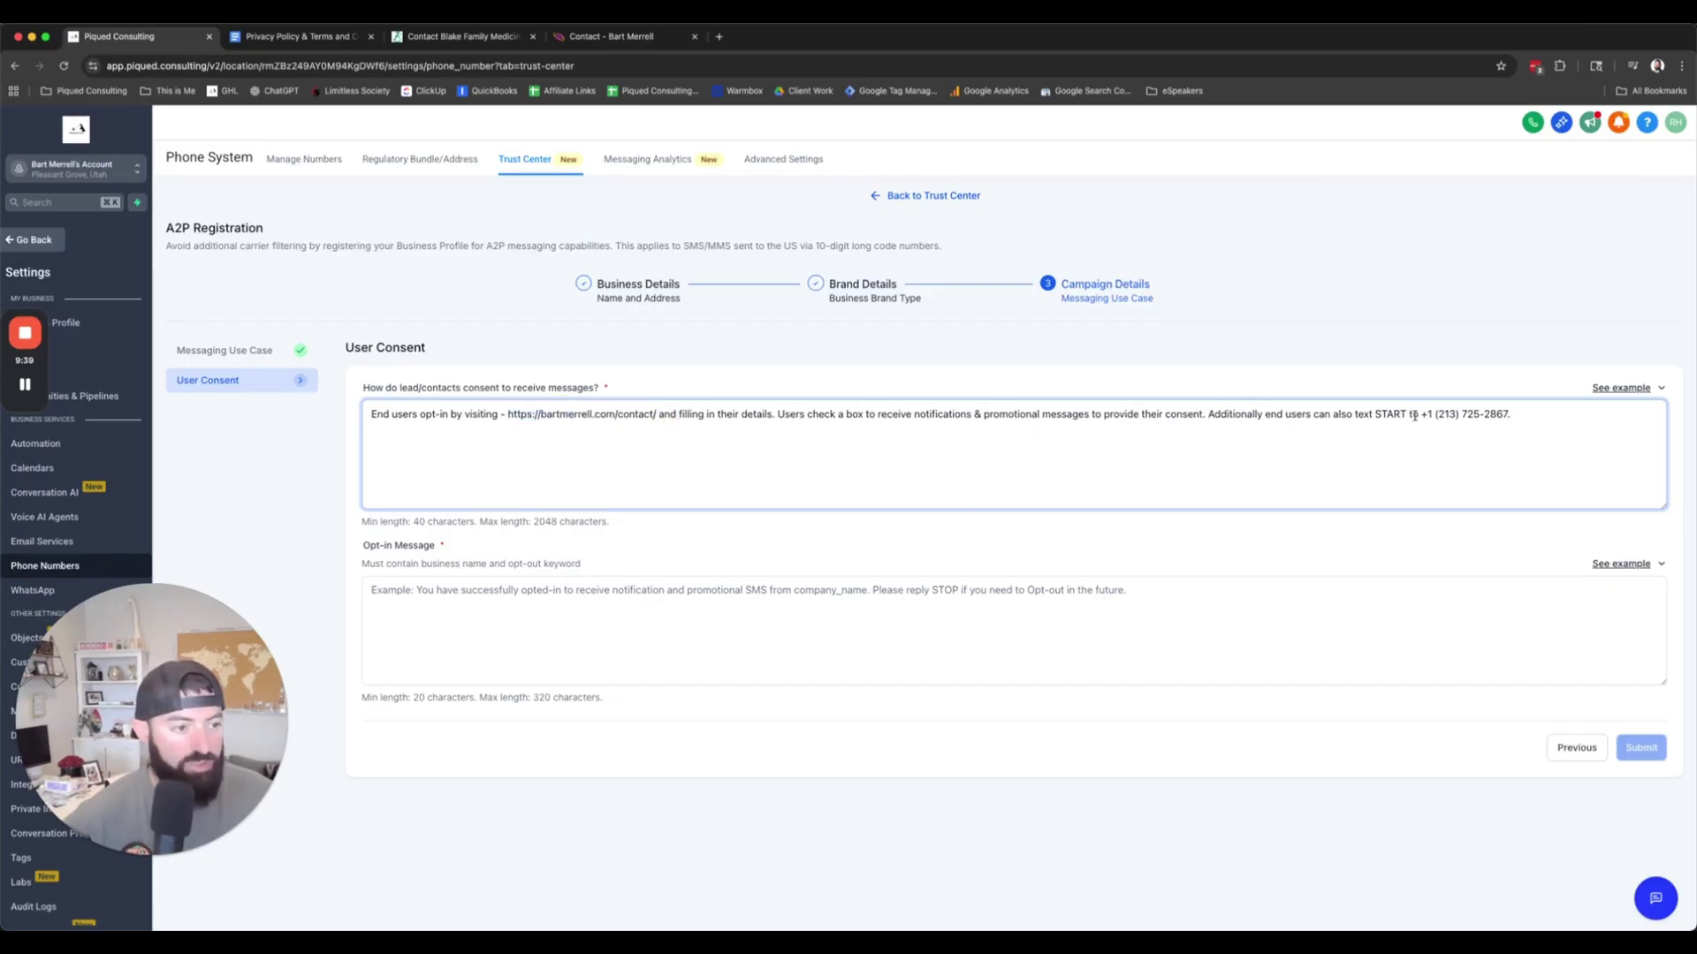
double_click(1442, 414)
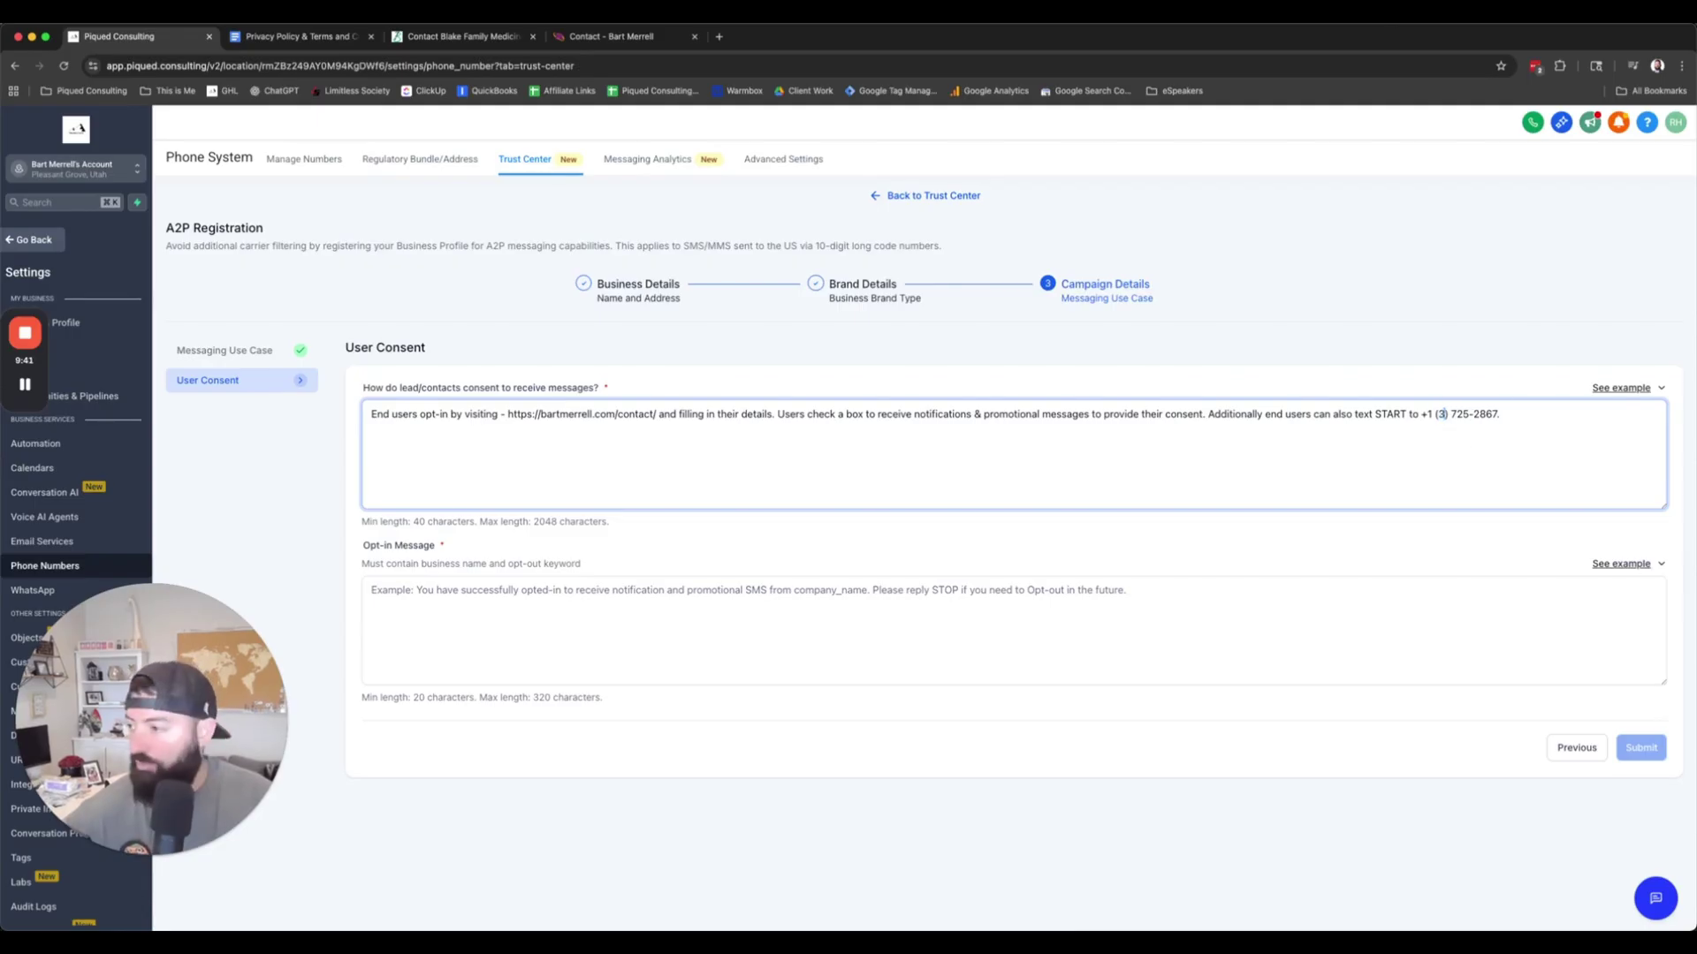
double_click(1470, 415)
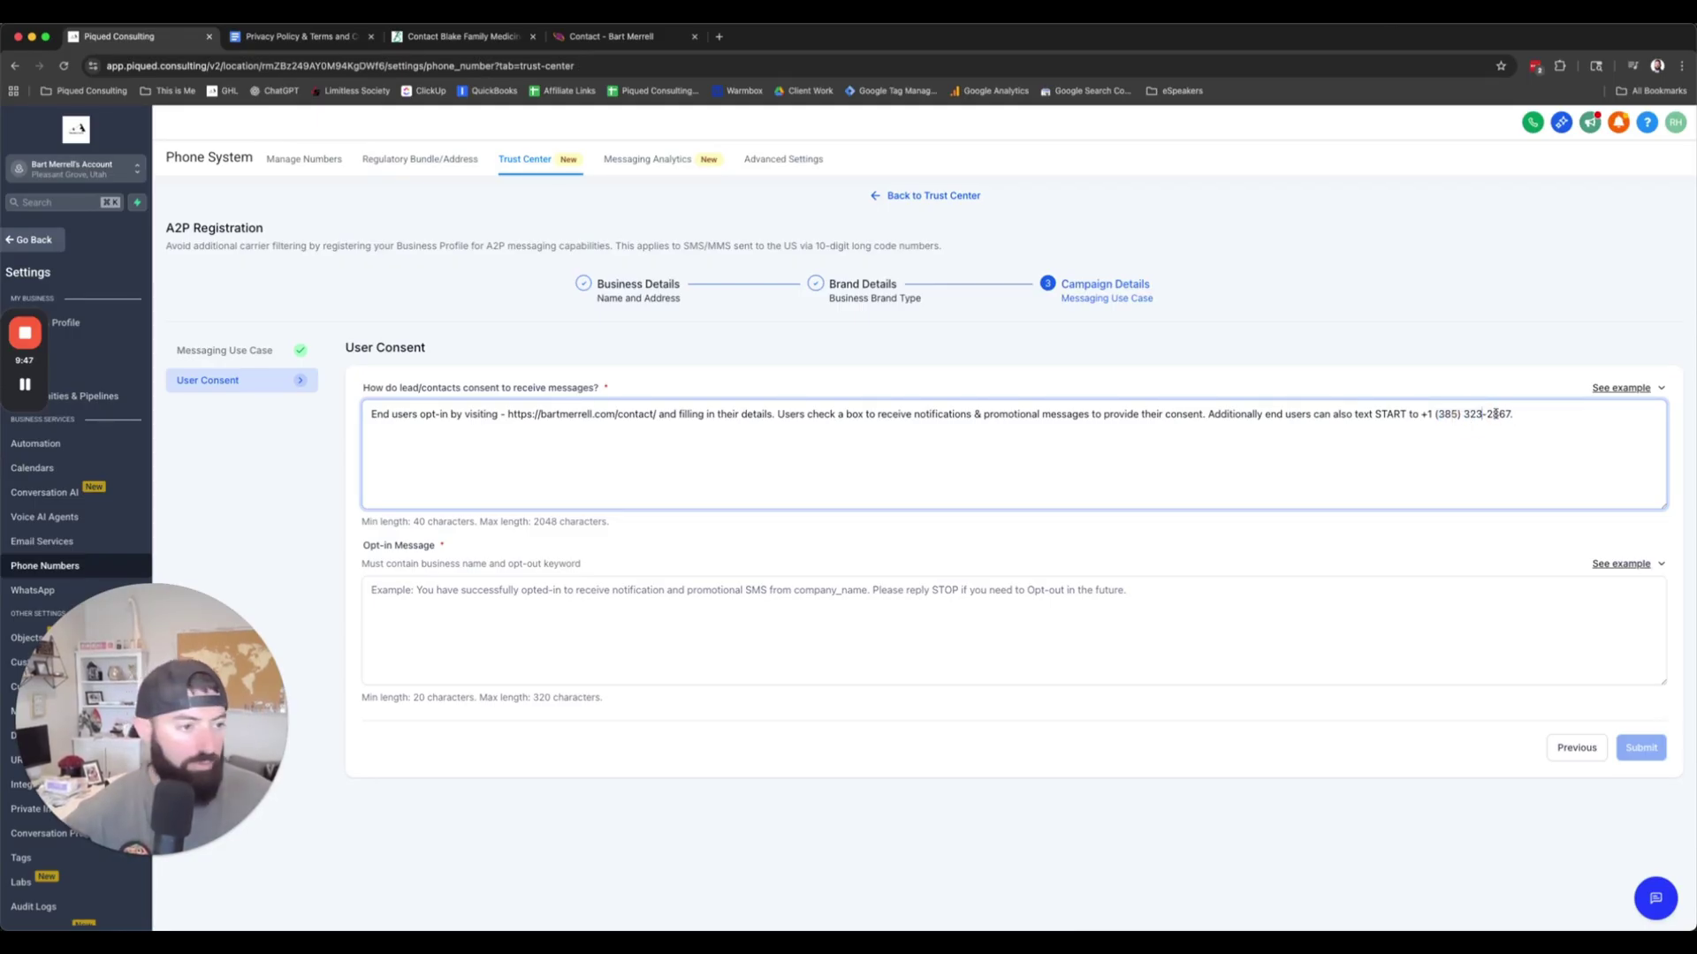
double_click(1496, 414)
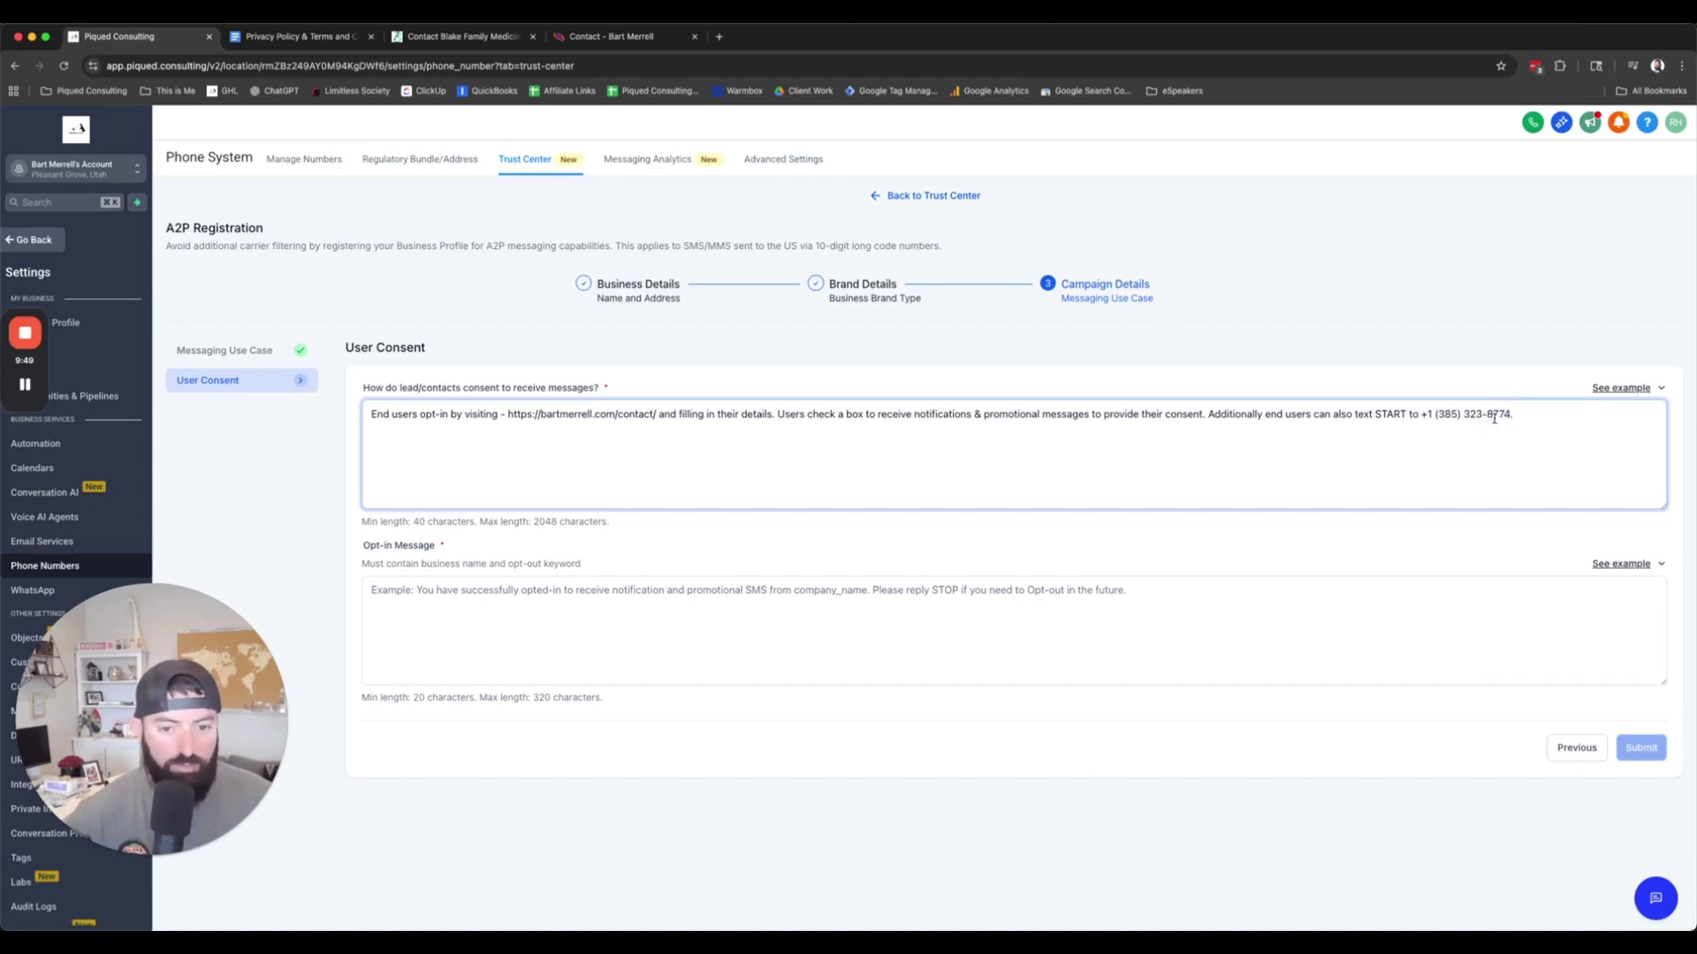
Step: Finish the business phone number and paste the example opt-in text into the Opt-in Message field
left_click(1098, 591)
left_click(1620, 567)
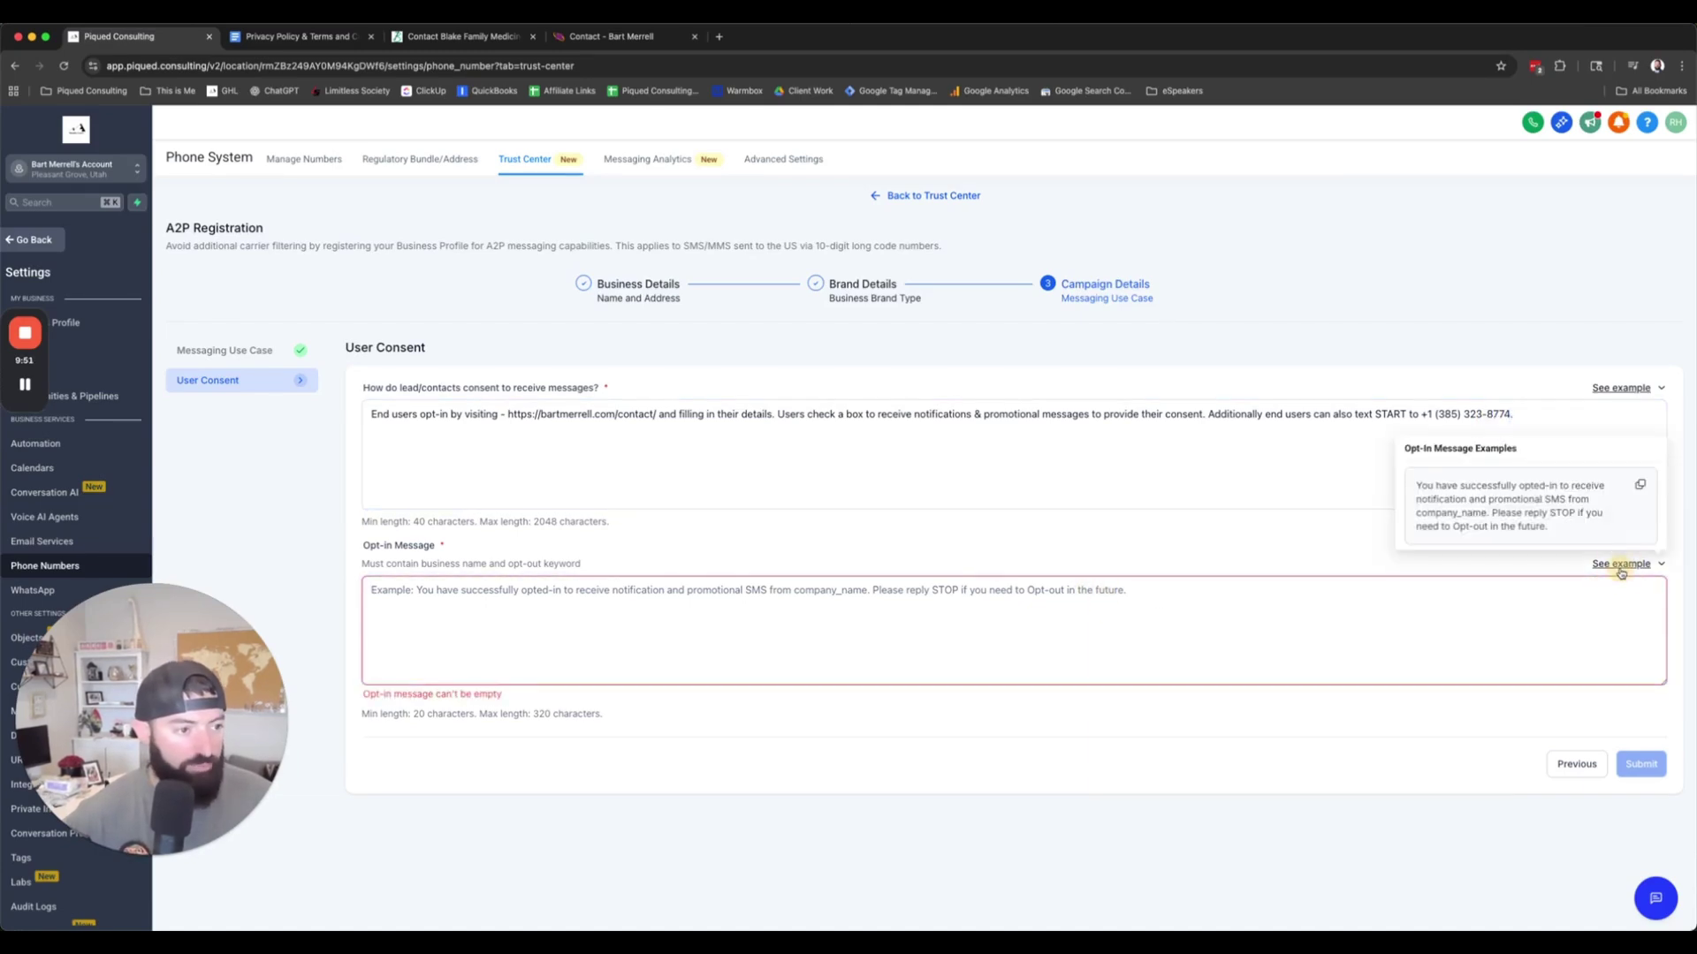
left_click(1639, 484)
left_click(690, 600)
key("ctrl+v")
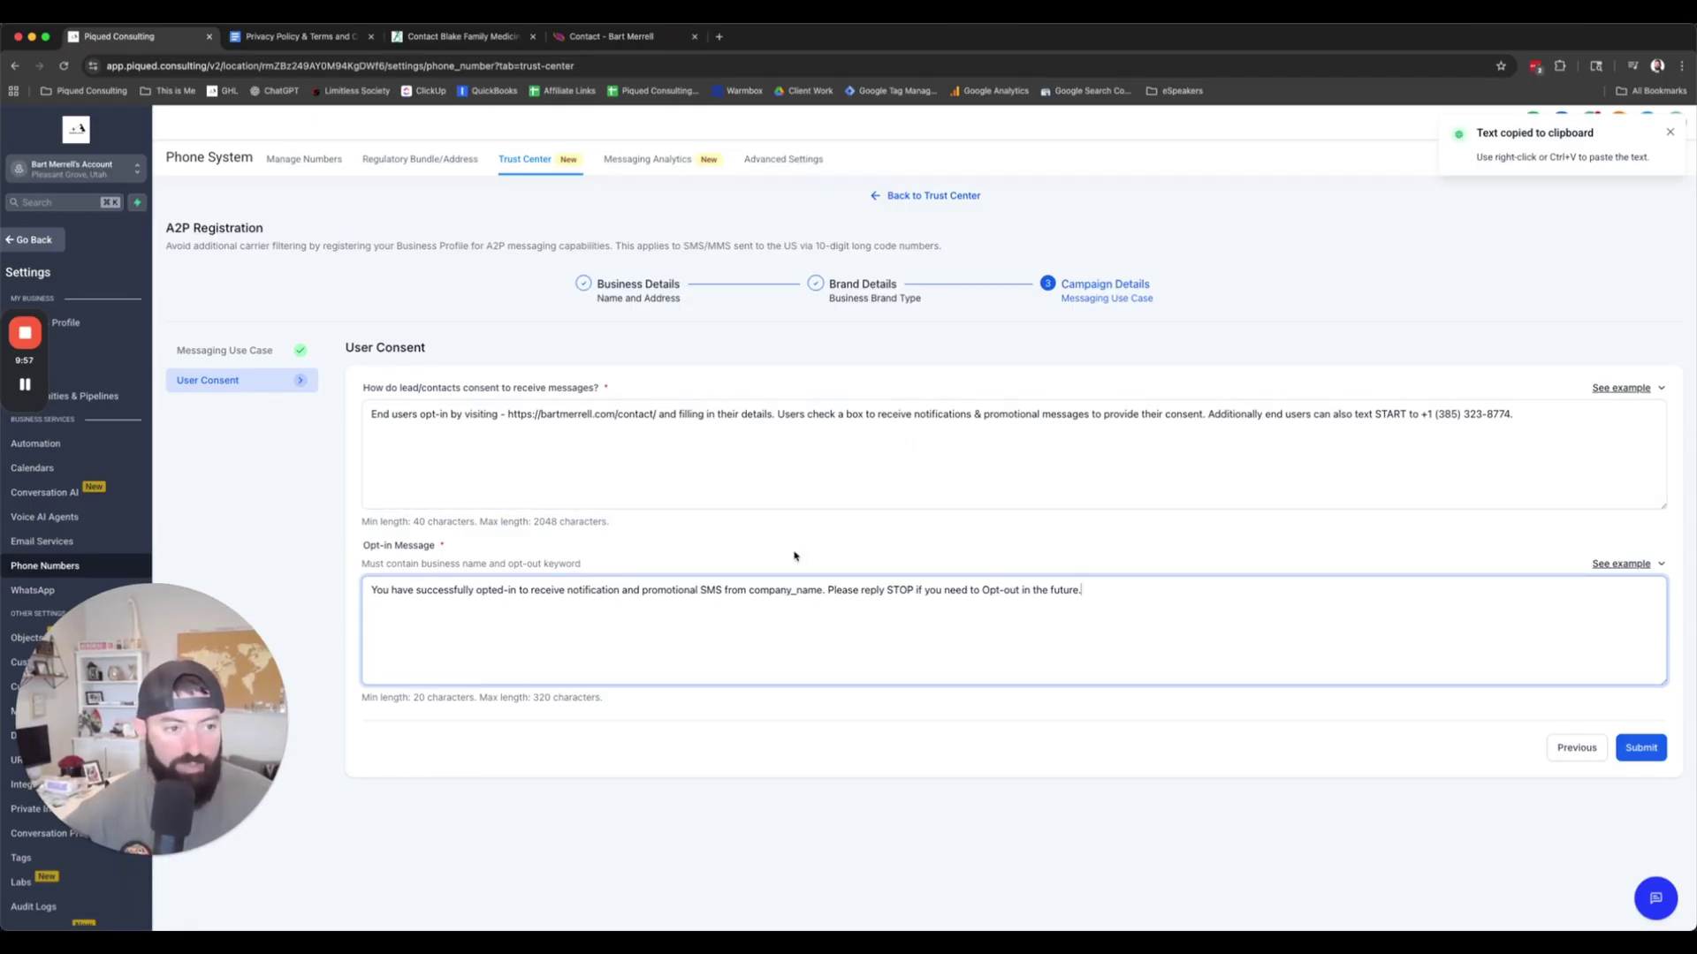
Step: Put the business name in place of company_name in the opt-in message and submit the registration
key("super+Tab")
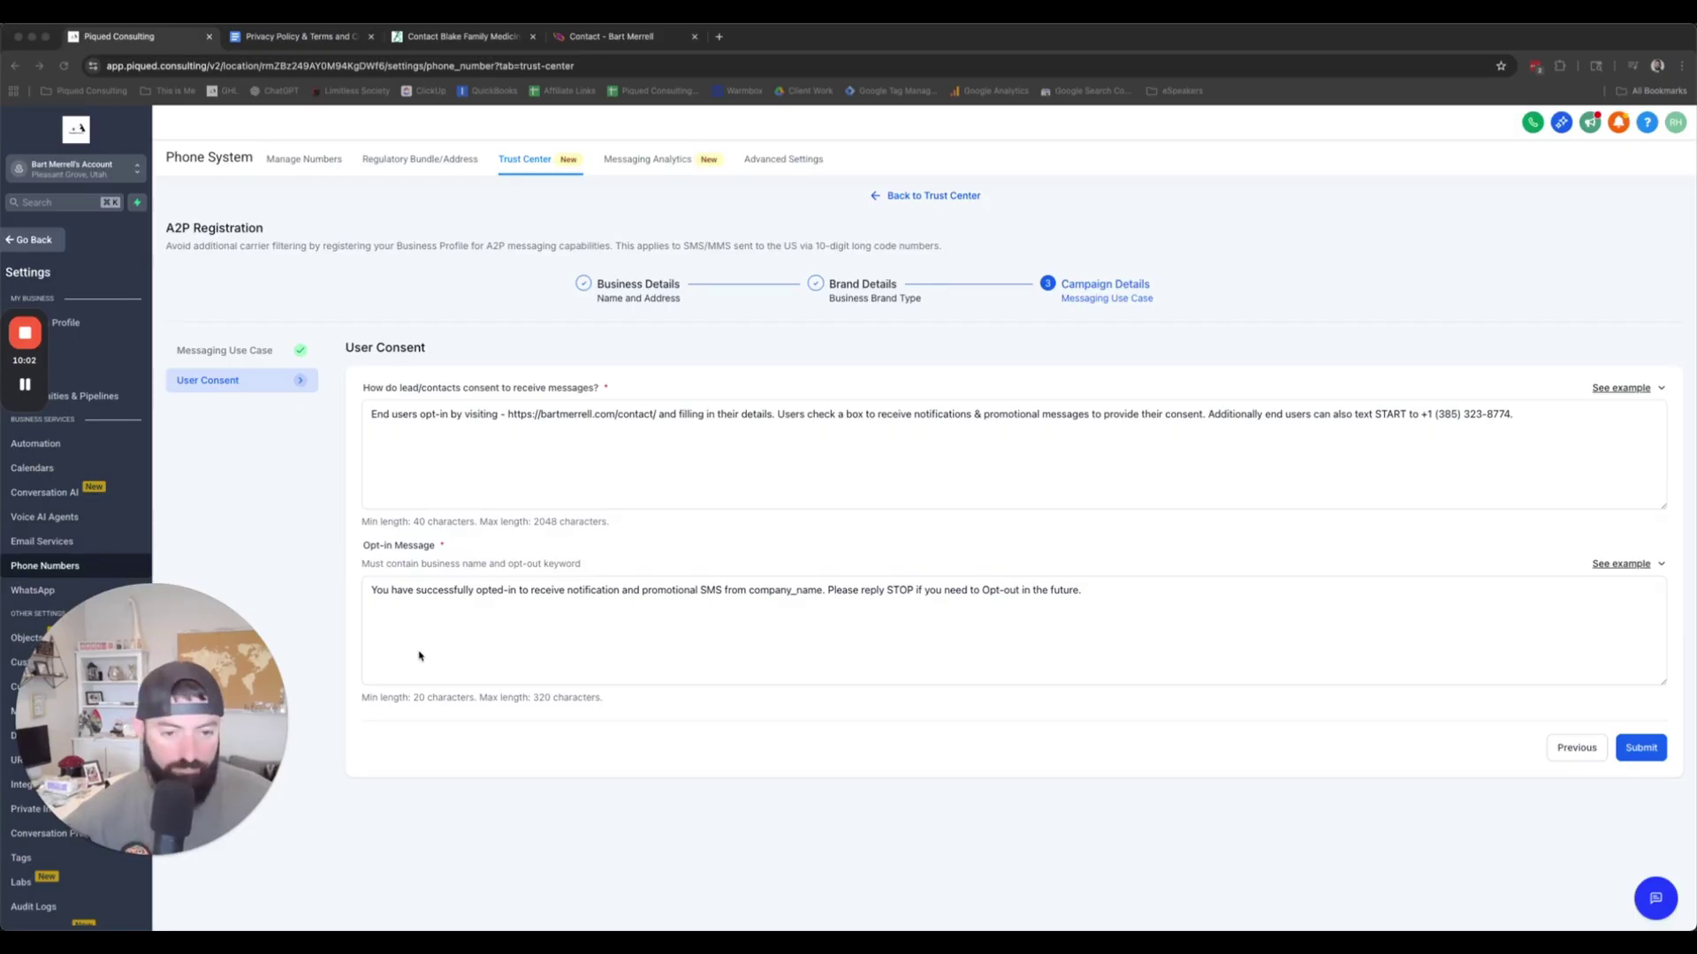
left_click(753, 594)
left_click_drag(751, 589, 828, 590)
key("super+v")
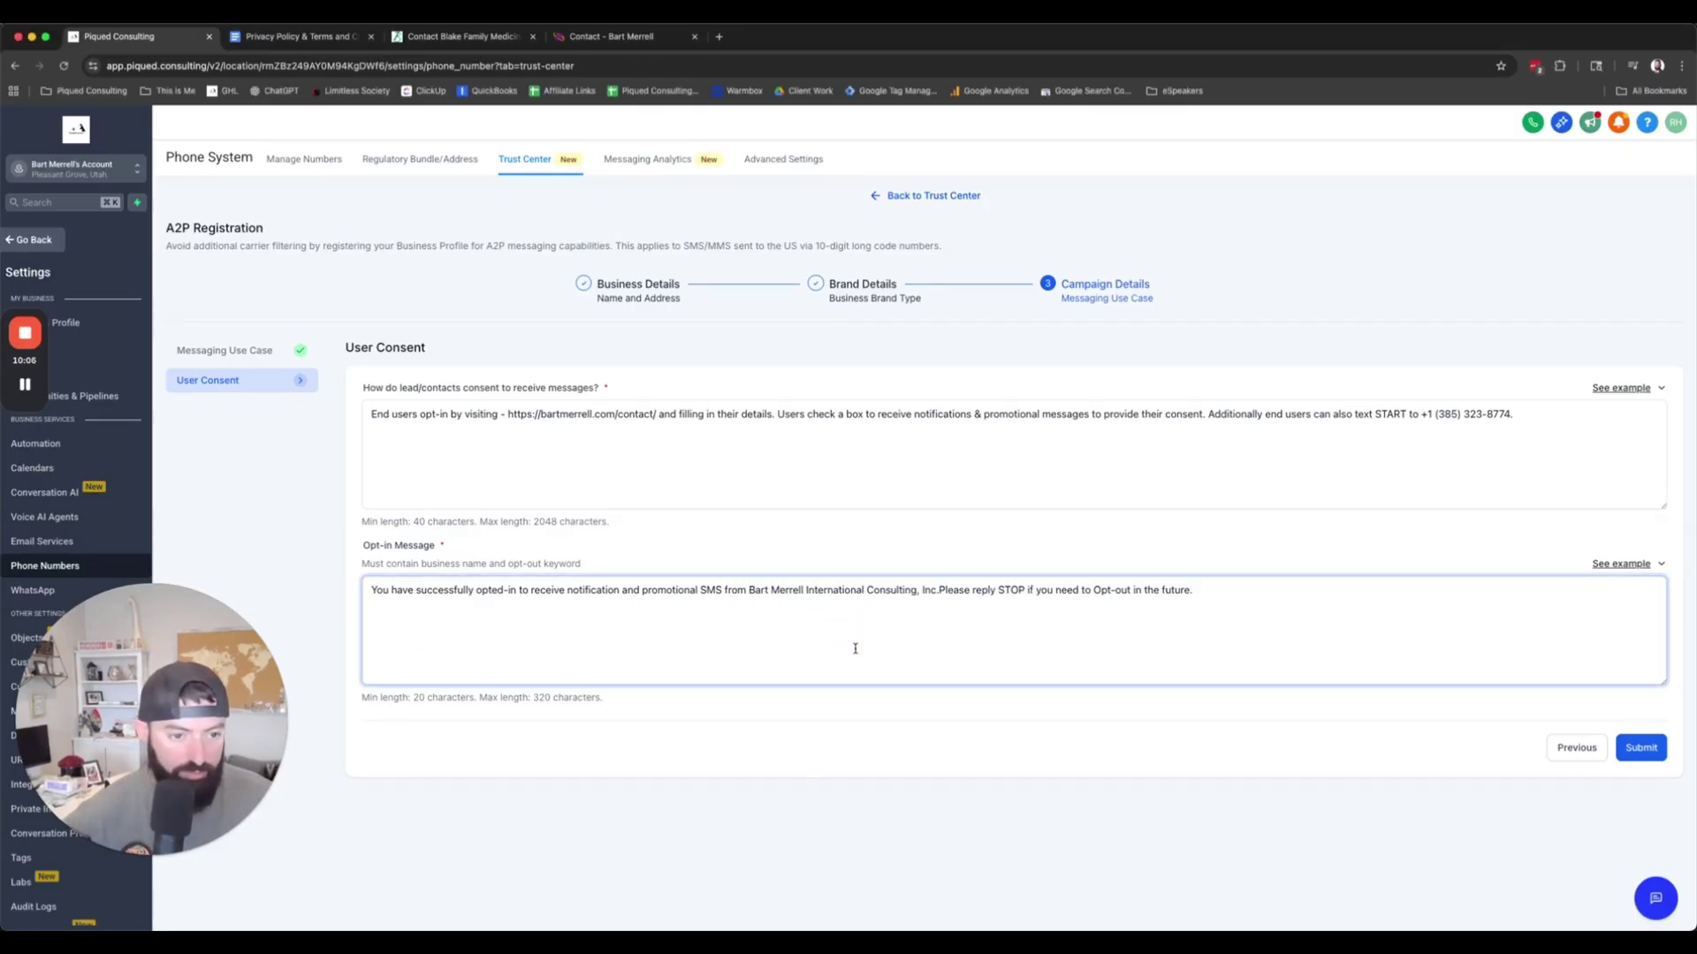
left_click(1645, 748)
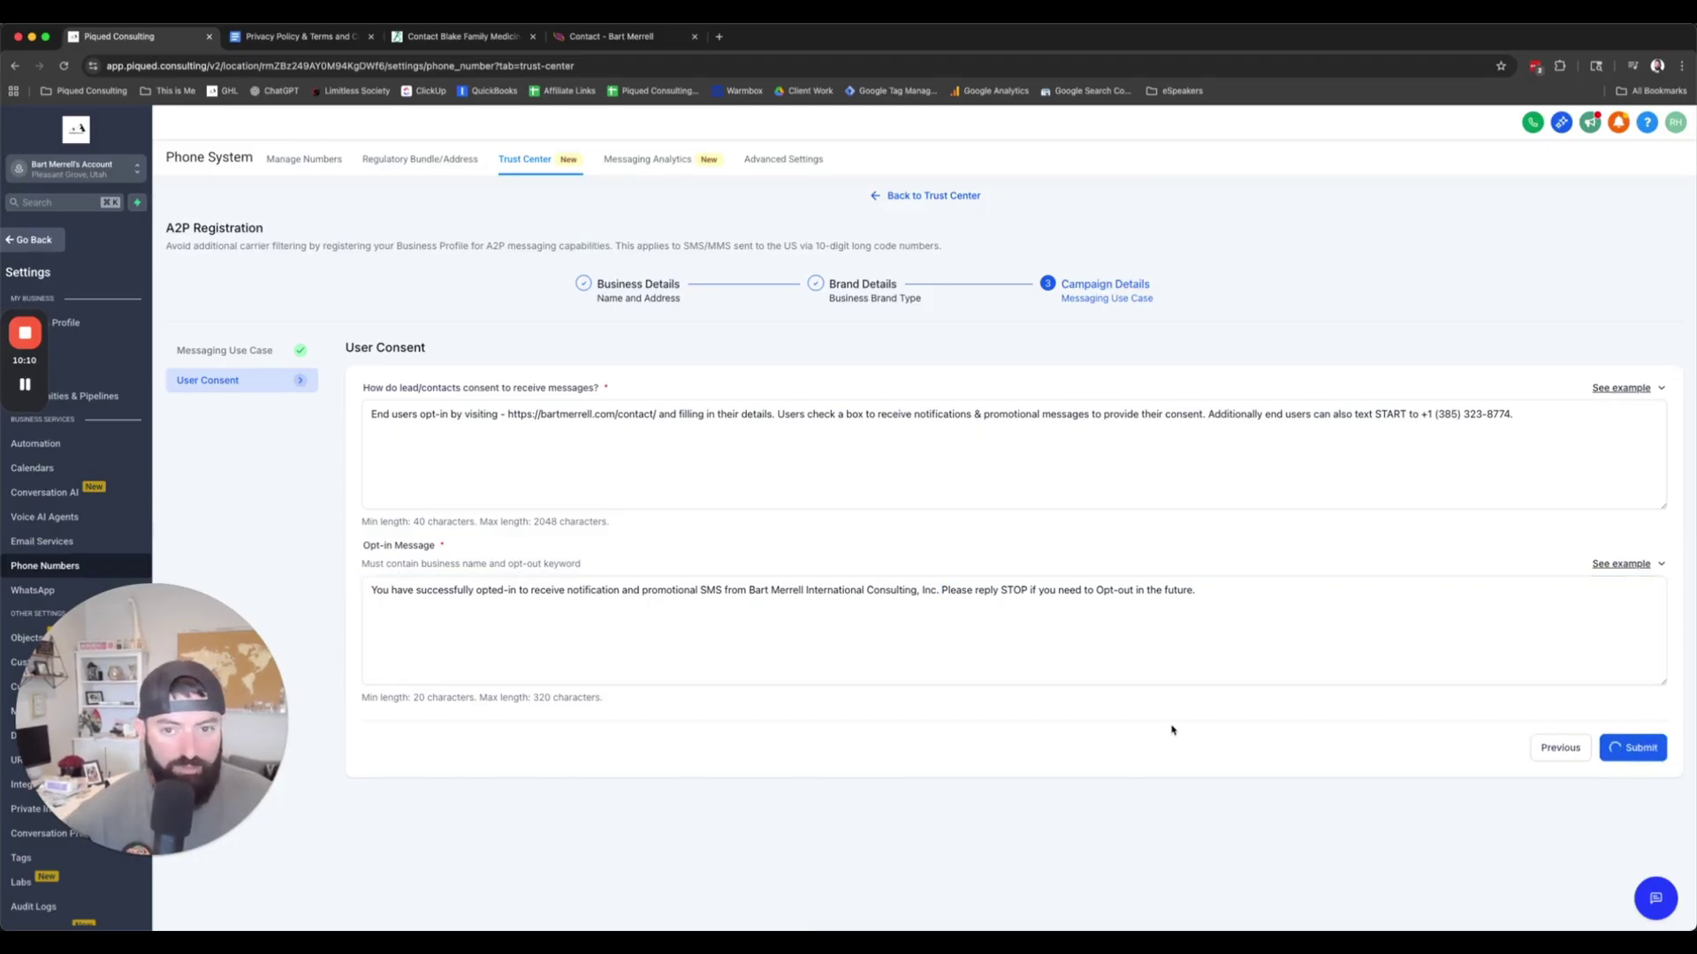